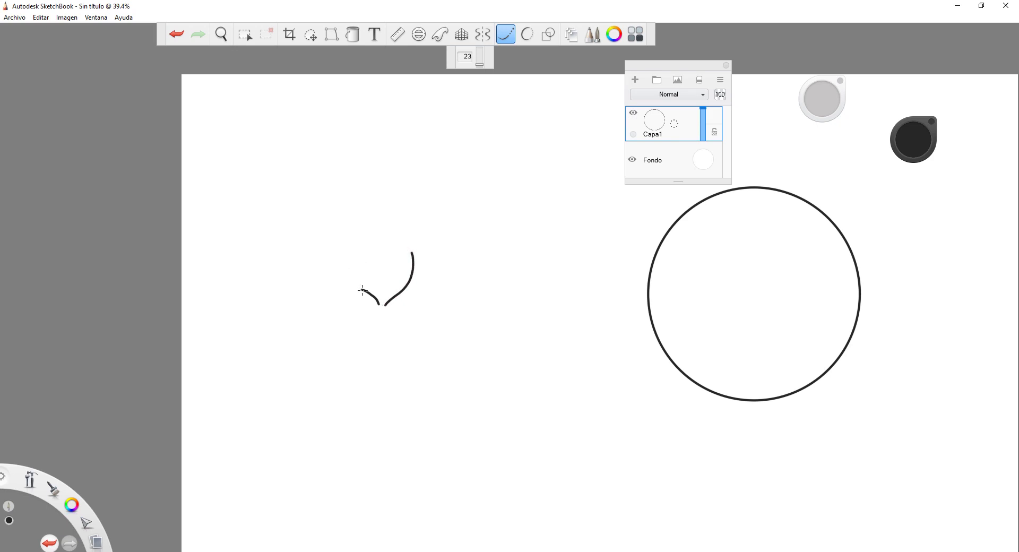
# Draw the girl's hair around the face: a fringe, a long side lock, a hair tie and a wavy ponytail.
pyautogui.moveTo(372, 259); pyautogui.dragTo(392, 247)
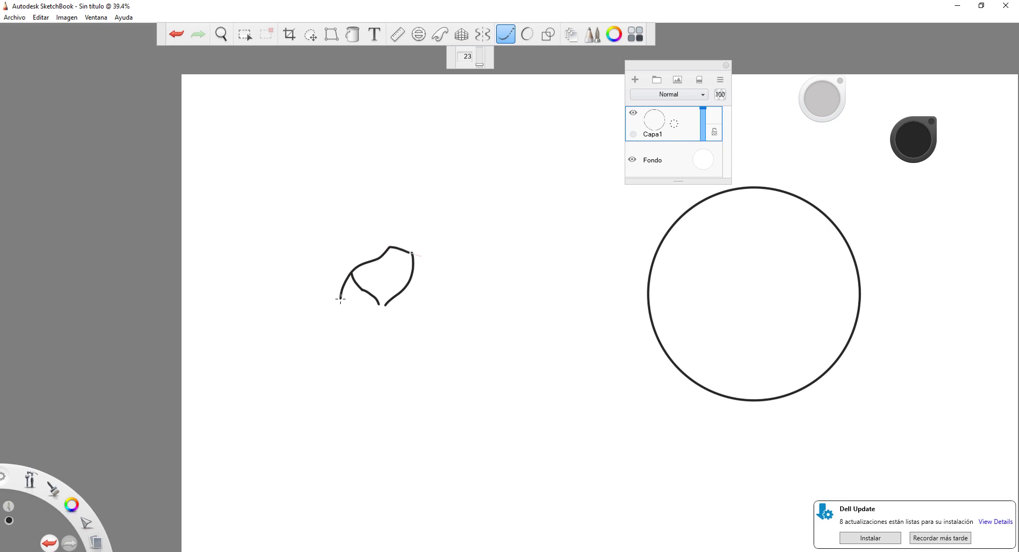
pyautogui.moveTo(359, 224)
pyautogui.mouseDown()
pyautogui.moveTo(333, 254)
pyautogui.moveTo(318, 313)
pyautogui.moveTo(340, 303)
pyautogui.mouseUp()
pyautogui.scroll(1, 339, 226)
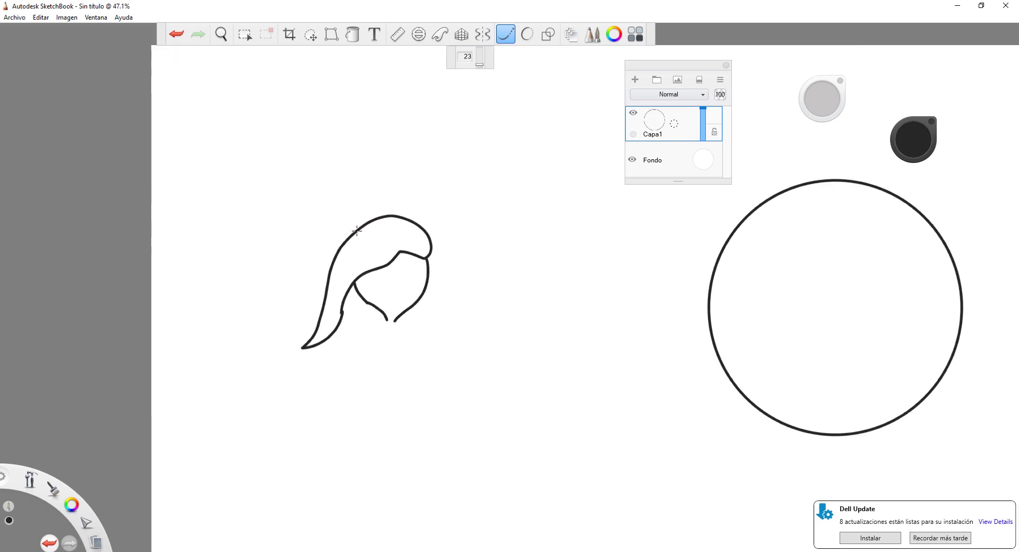
pyautogui.moveTo(355, 231); pyautogui.dragTo(386, 226)
pyautogui.moveTo(345, 178)
pyautogui.mouseDown()
pyautogui.moveTo(293, 207)
pyautogui.moveTo(283, 255)
pyautogui.moveTo(233, 253)
pyautogui.moveTo(301, 268)
pyautogui.moveTo(334, 206)
pyautogui.moveTo(361, 226)
pyautogui.mouseUp()
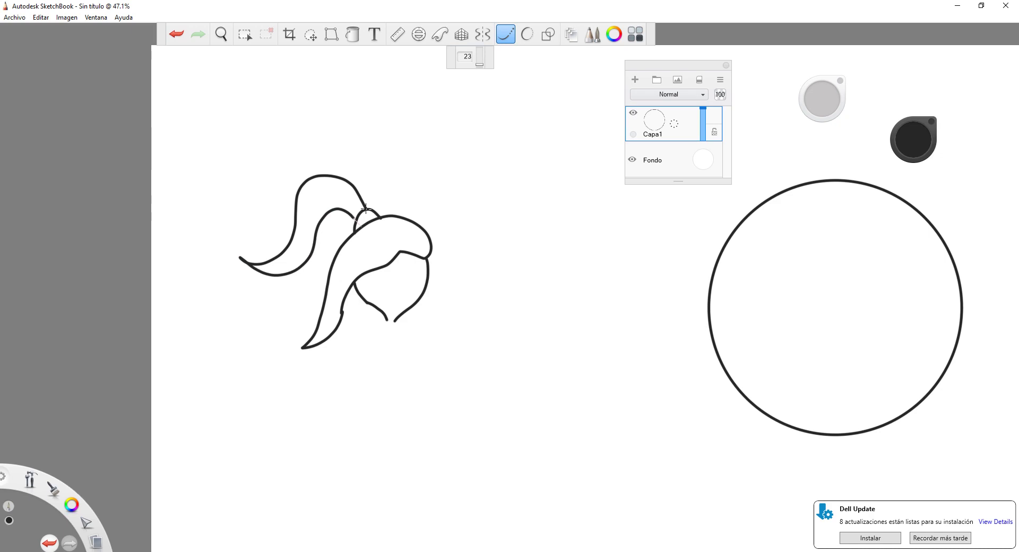
# Turn off Steady Stroke and draw two small oval eyes, a nose and a short mouth on the face.
pyautogui.click(511, 36)
pyautogui.scroll(9, 392, 278)
pyautogui.moveTo(369, 277); pyautogui.dragTo(373, 274)
pyautogui.moveTo(443, 255); pyautogui.dragTo(441, 271)
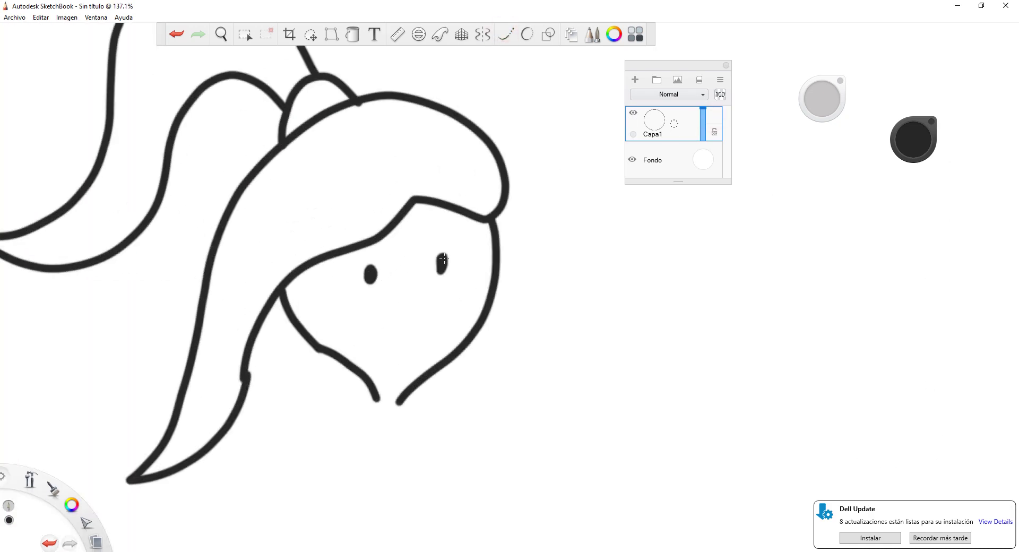
pyautogui.moveTo(825, 104); pyautogui.dragTo(818, 103)
pyautogui.moveTo(818, 101); pyautogui.dragTo(816, 102)
pyautogui.moveTo(397, 341); pyautogui.dragTo(427, 335)
pyautogui.scroll(-7, 395, 362)
# Draw the short neckline joining both sides of the face outline below the chin.
pyautogui.scroll(4, 439, 438)
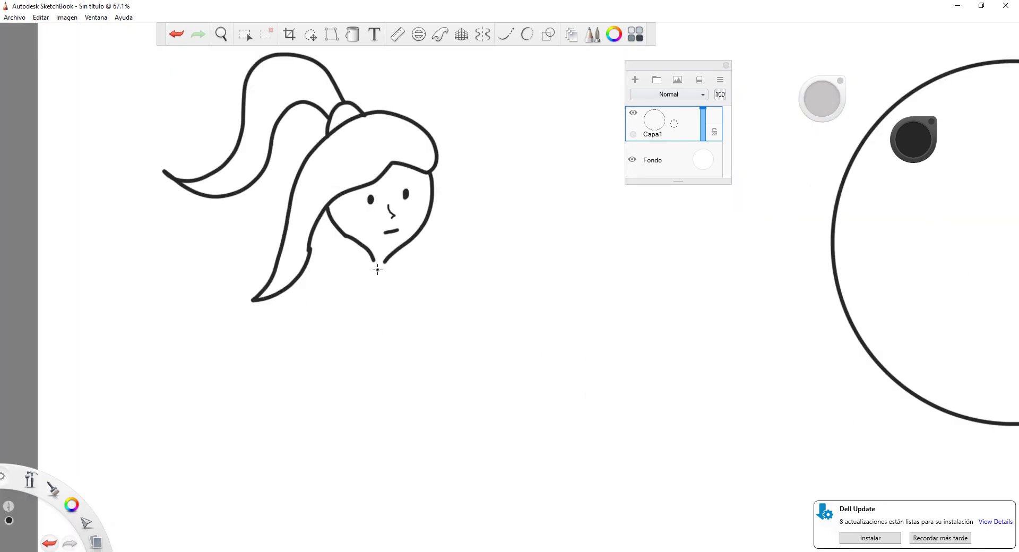
pyautogui.moveTo(373, 261); pyautogui.dragTo(390, 265)
pyautogui.scroll(-2, 387, 278)
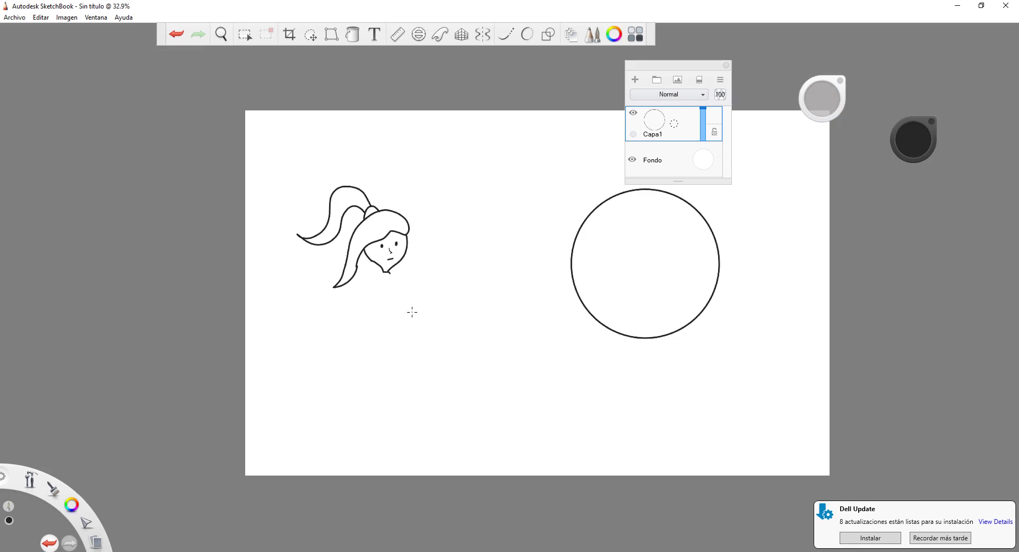
pyautogui.hotkey('ctrl', 'z')
# Draw an outstretched arm and hand pointing at the circle, using Steady Stroke for its upper edge and freehand for the rest.
pyautogui.click(505, 34)
pyautogui.scroll(1, 374, 264)
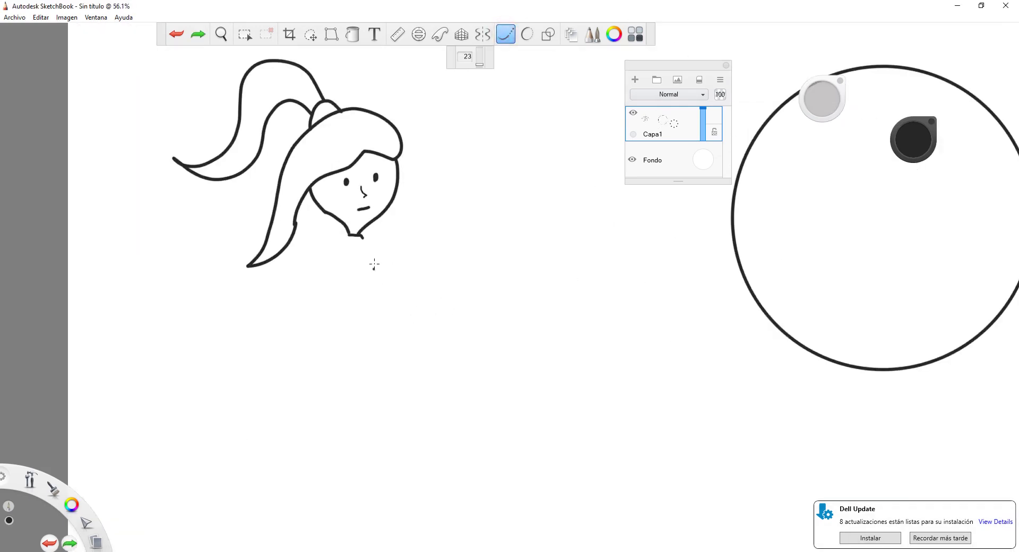
pyautogui.moveTo(359, 247); pyautogui.dragTo(383, 253)
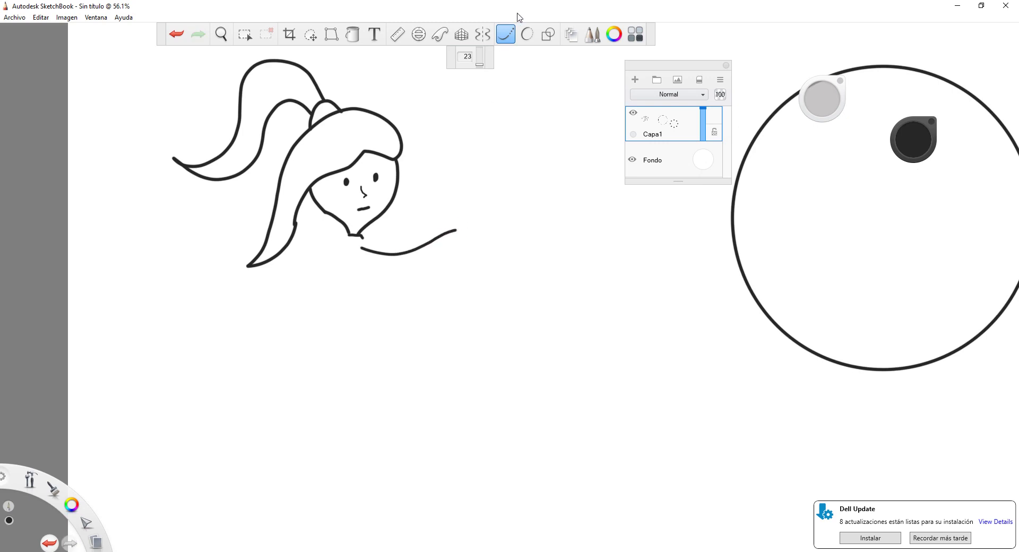
pyautogui.click(505, 34)
pyautogui.scroll(2, 446, 219)
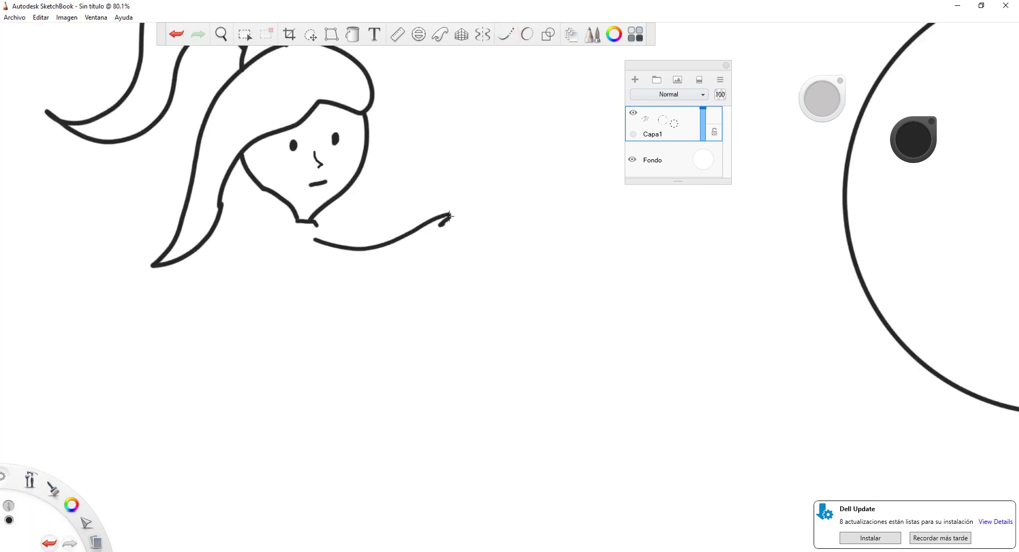
pyautogui.moveTo(411, 250)
pyautogui.mouseDown()
pyautogui.moveTo(374, 265)
pyautogui.moveTo(329, 264)
pyautogui.moveTo(307, 245)
pyautogui.mouseUp()
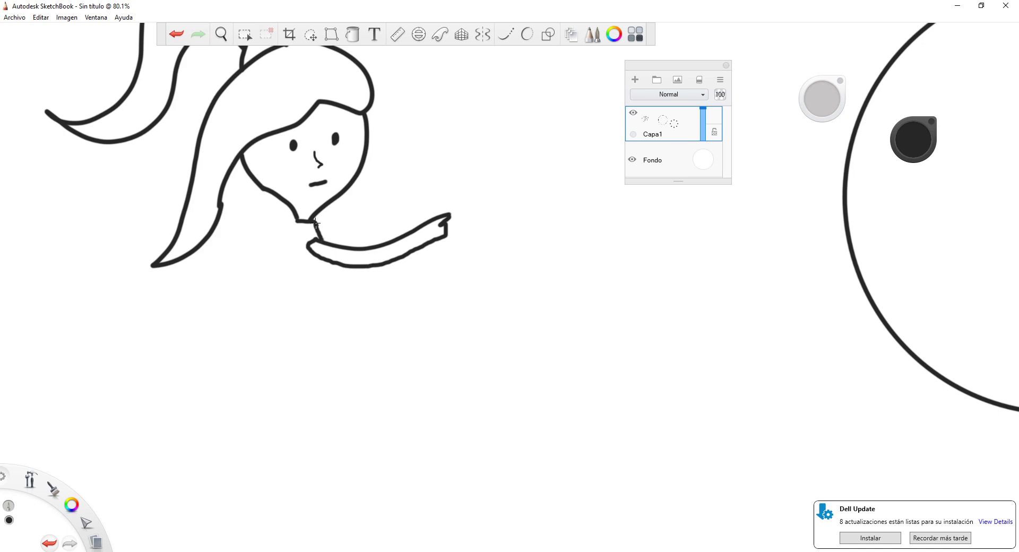
pyautogui.moveTo(326, 263)
pyautogui.mouseDown()
pyautogui.moveTo(323, 318)
pyautogui.moveTo(272, 329)
pyautogui.moveTo(270, 282)
pyautogui.moveTo(300, 221)
pyautogui.mouseUp()
pyautogui.scroll(-3, 288, 292)
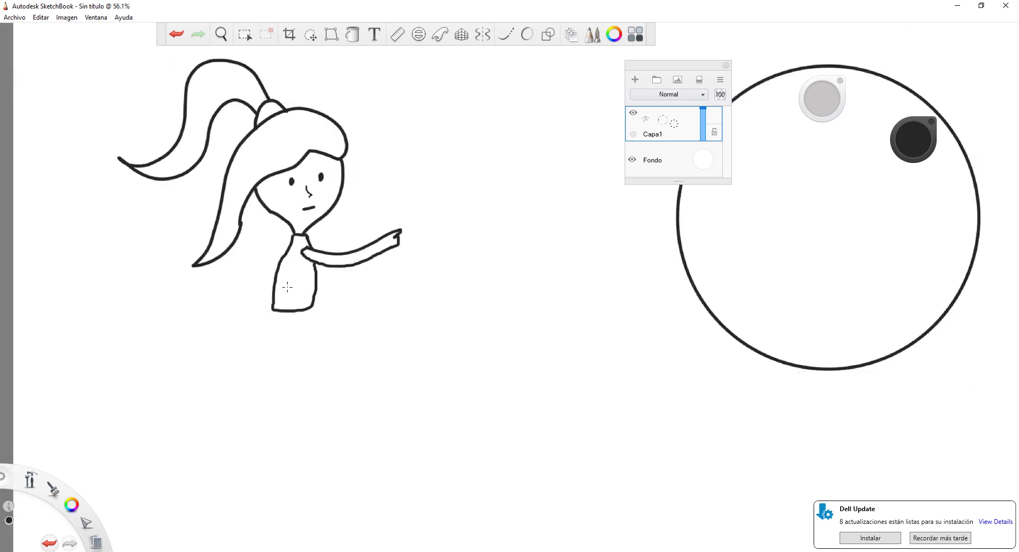
pyautogui.hotkey('ctrl', 'z')
# Draw a flared dress below the neck and two straight legs under its hem with Steady Stroke.
pyautogui.click(506, 34)
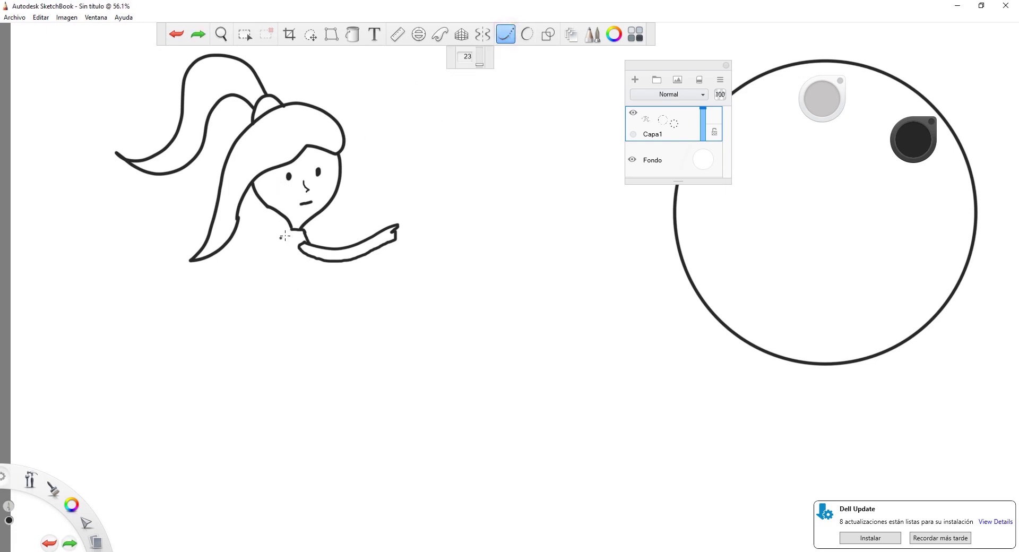
pyautogui.moveTo(290, 229)
pyautogui.mouseDown()
pyautogui.moveTo(270, 320)
pyautogui.moveTo(321, 317)
pyautogui.moveTo(310, 255)
pyautogui.mouseUp()
pyautogui.scroll(3, 267, 333)
pyautogui.moveTo(287, 309)
pyautogui.mouseDown()
pyautogui.moveTo(277, 378)
pyautogui.moveTo(301, 382)
pyautogui.moveTo(305, 301)
pyautogui.moveTo(320, 389)
pyautogui.moveTo(335, 385)
pyautogui.moveTo(325, 299)
pyautogui.mouseUp()
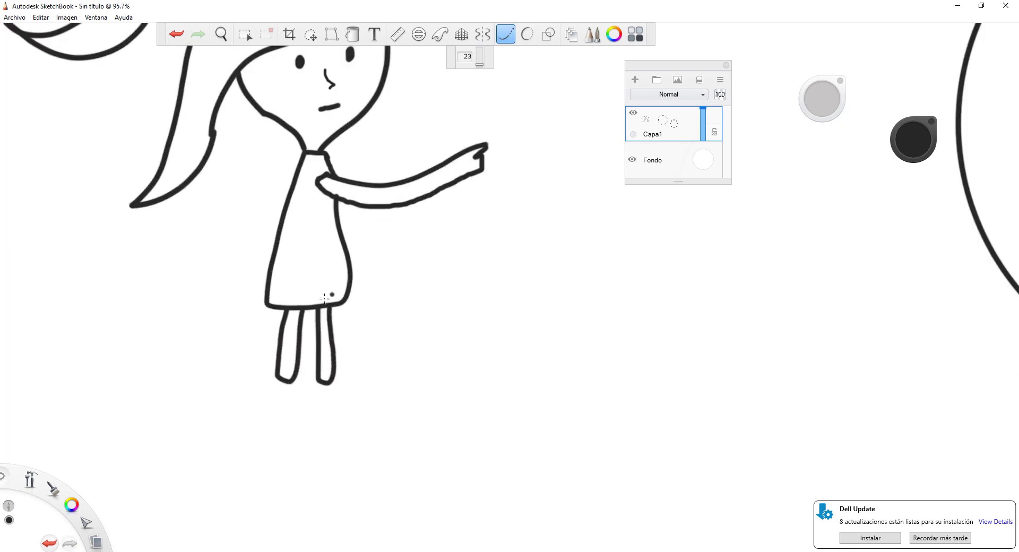
# Draw a shoe pointing toward the circle at the end of each leg.
pyautogui.scroll(3, 297, 388)
pyautogui.moveTo(308, 376)
pyautogui.mouseDown()
pyautogui.moveTo(328, 388)
pyautogui.moveTo(326, 412)
pyautogui.moveTo(358, 411)
pyautogui.moveTo(371, 439)
pyautogui.moveTo(314, 451)
pyautogui.moveTo(269, 441)
pyautogui.moveTo(289, 372)
pyautogui.mouseUp()
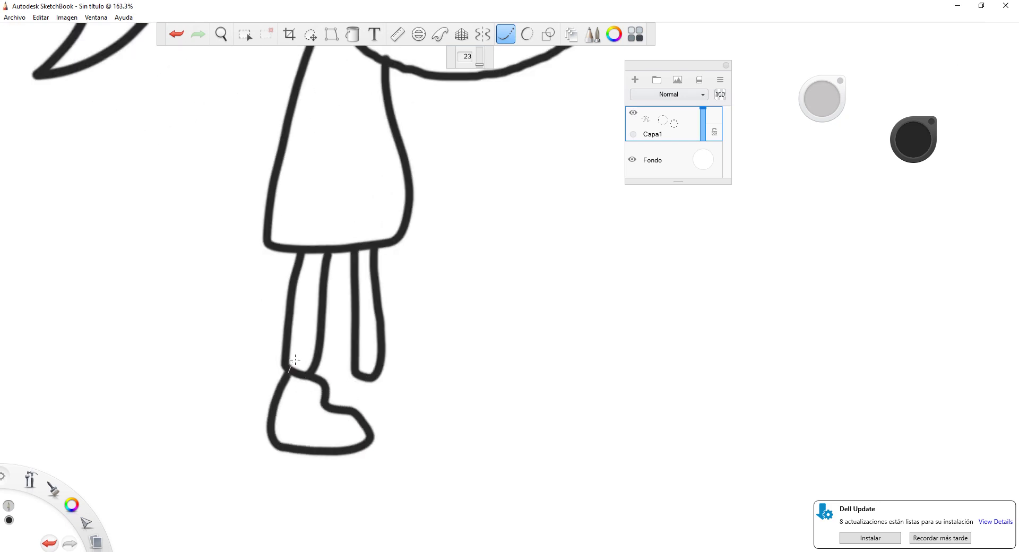
pyautogui.moveTo(376, 378)
pyautogui.mouseDown()
pyautogui.moveTo(439, 399)
pyautogui.moveTo(457, 417)
pyautogui.moveTo(454, 437)
pyautogui.moveTo(368, 438)
pyautogui.mouseUp()
pyautogui.moveTo(343, 405); pyautogui.dragTo(355, 371)
pyautogui.scroll(-5, 366, 373)
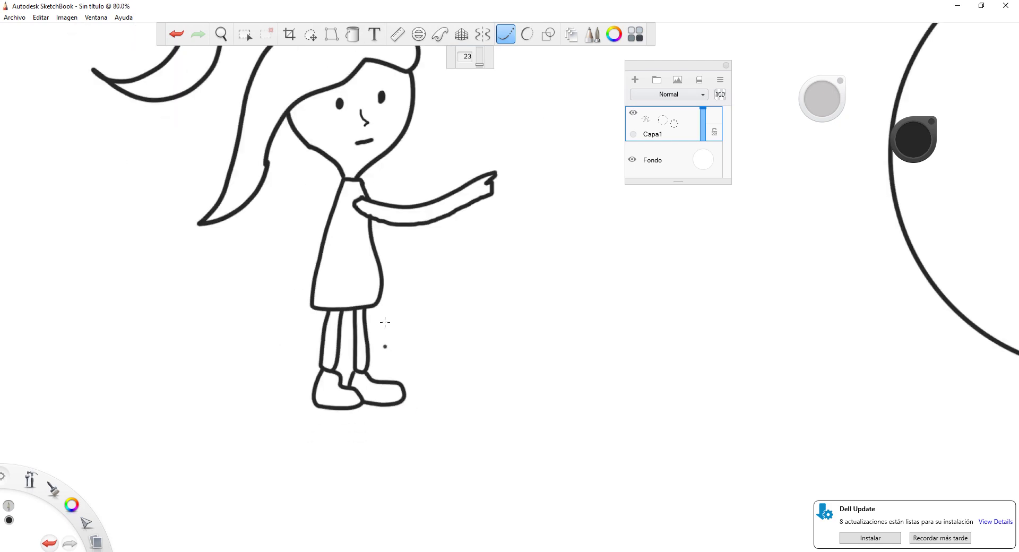
# Draw the second outstretched arm with its hand just above the first one, starting at the shoulder.
pyautogui.scroll(2, 416, 238)
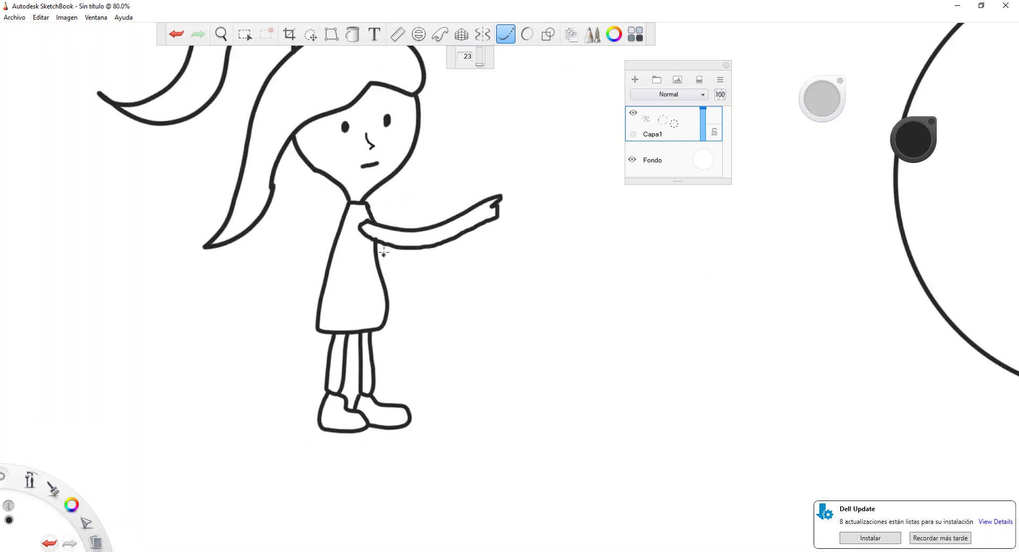
pyautogui.moveTo(373, 211)
pyautogui.mouseDown()
pyautogui.moveTo(422, 208)
pyautogui.moveTo(483, 160)
pyautogui.moveTo(499, 163)
pyautogui.moveTo(492, 190)
pyautogui.moveTo(436, 231)
pyautogui.moveTo(333, 254)
pyautogui.mouseUp()
pyautogui.scroll(2, 483, 159)
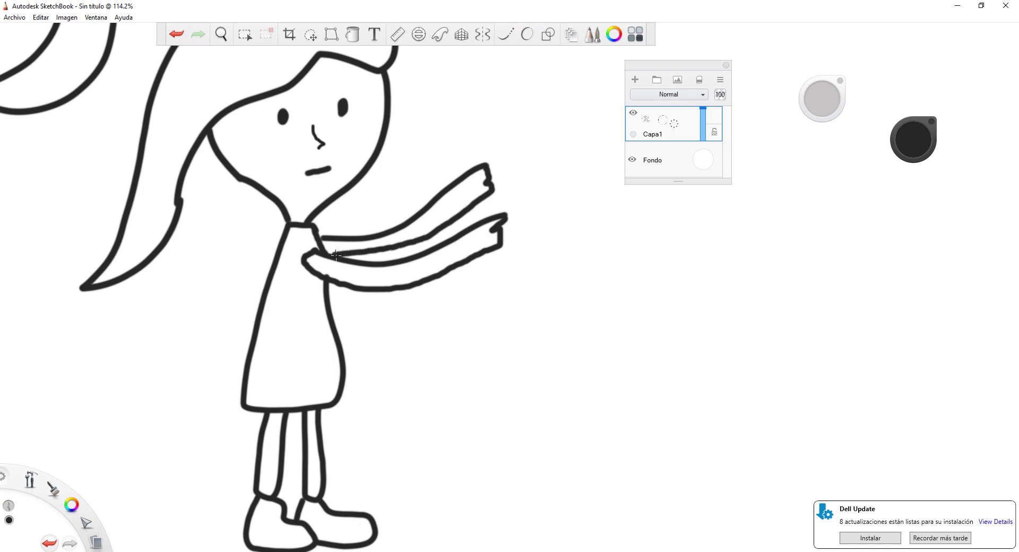
# Select the whole girl and rotate her clockwise so she leans forward toward the circle.
pyautogui.scroll(-5, 486, 169)
pyautogui.scroll(3, 487, 236)
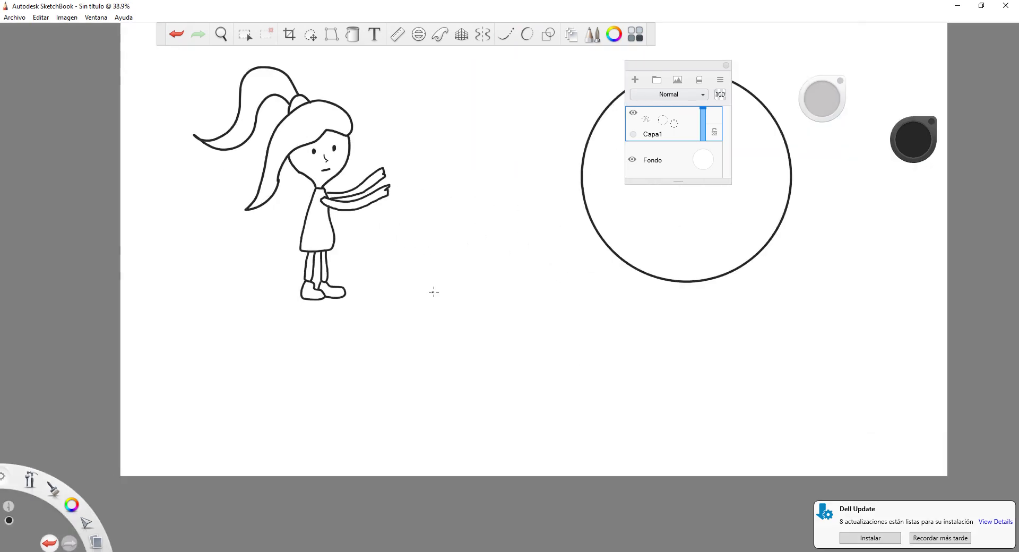
pyautogui.scroll(-2, 436, 293)
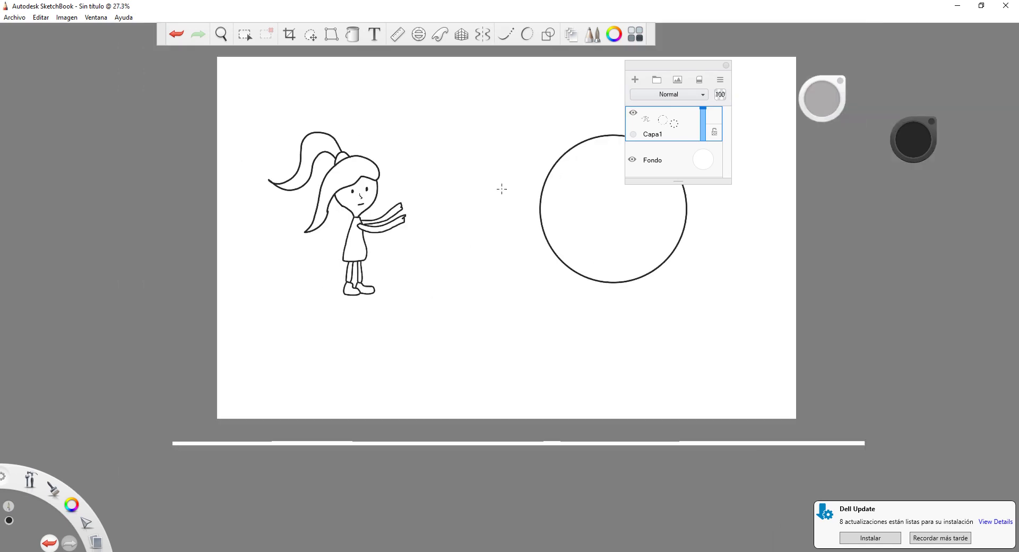
pyautogui.click(244, 35)
pyautogui.moveTo(258, 120); pyautogui.dragTo(421, 306)
pyautogui.click(310, 34)
pyautogui.moveTo(357, 230)
pyautogui.mouseDown()
pyautogui.moveTo(344, 232)
pyautogui.moveTo(395, 226)
pyautogui.moveTo(373, 221)
pyautogui.mouseUp()
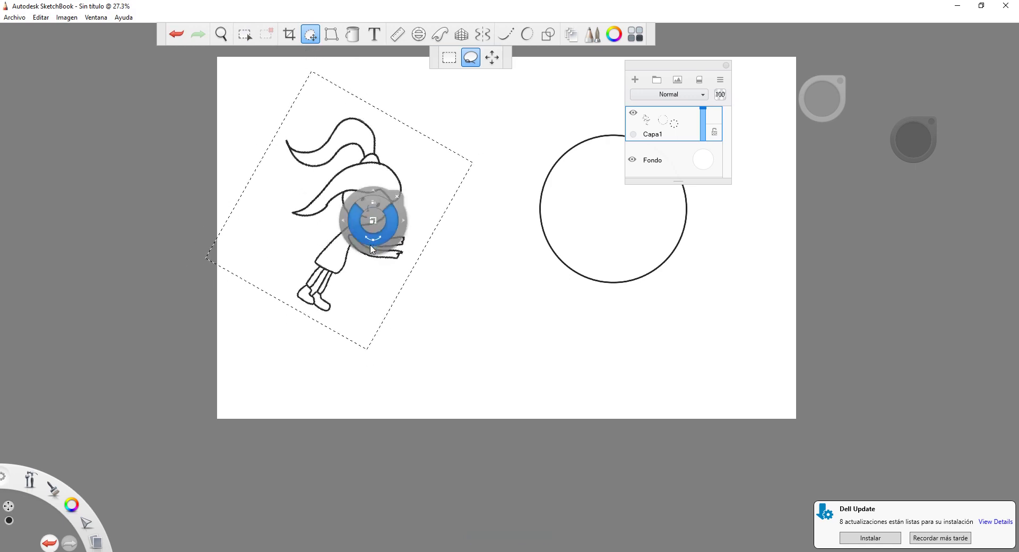
pyautogui.click(397, 196)
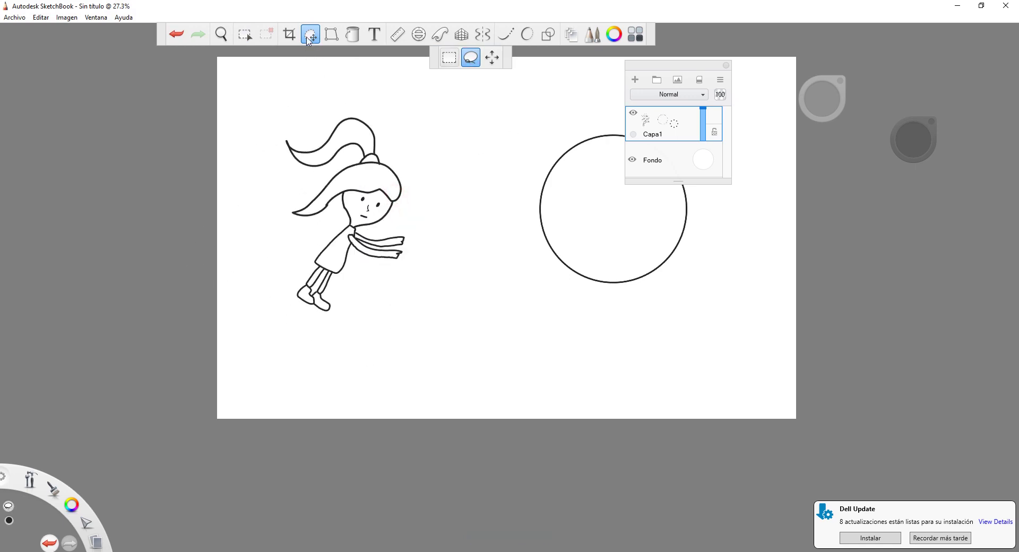
pyautogui.press('Escape')
# Postpone the Dell Update notification and display the brush library.
pyautogui.click(591, 38)
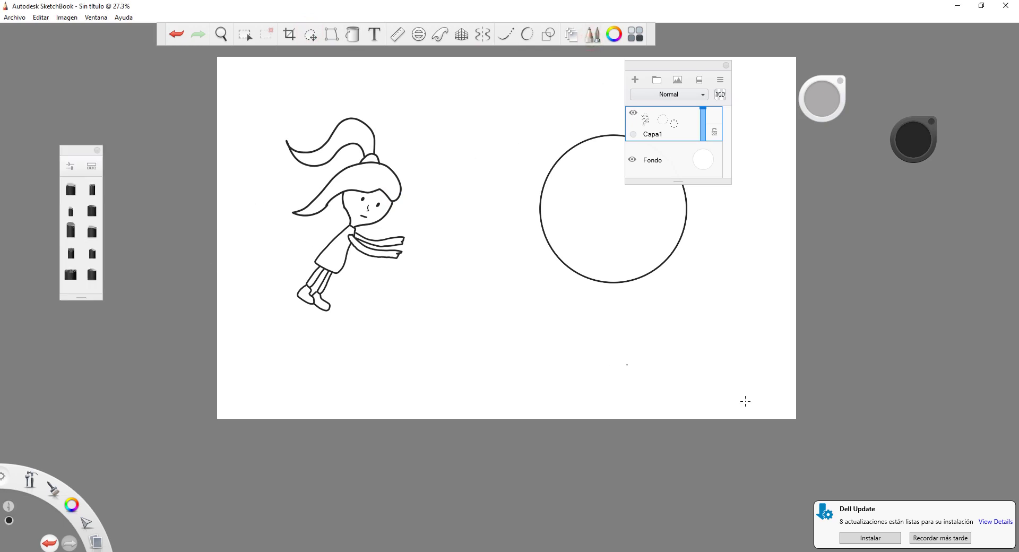
pyautogui.click(918, 542)
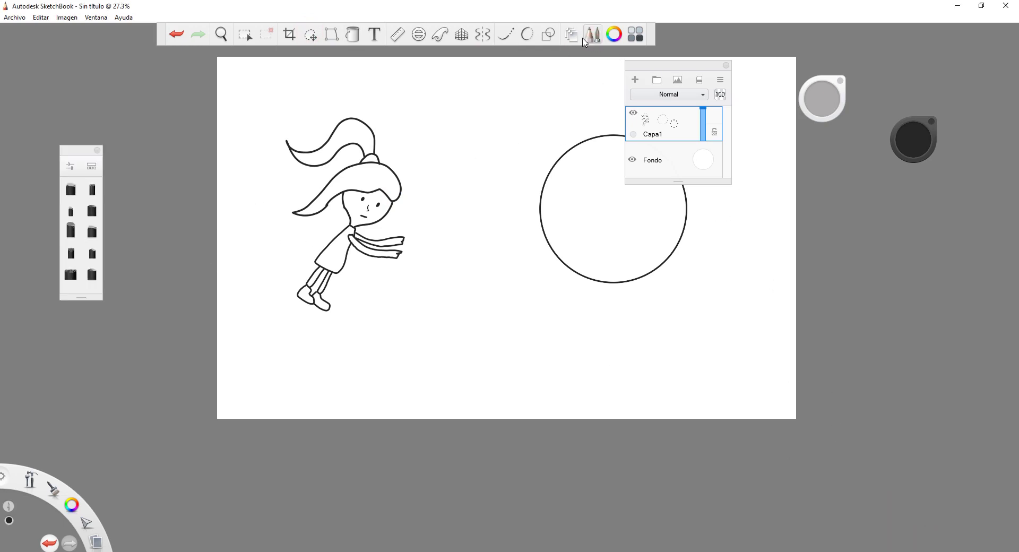
pyautogui.click(591, 38)
pyautogui.click(592, 38)
pyautogui.click(96, 17)
pyautogui.click(127, 96)
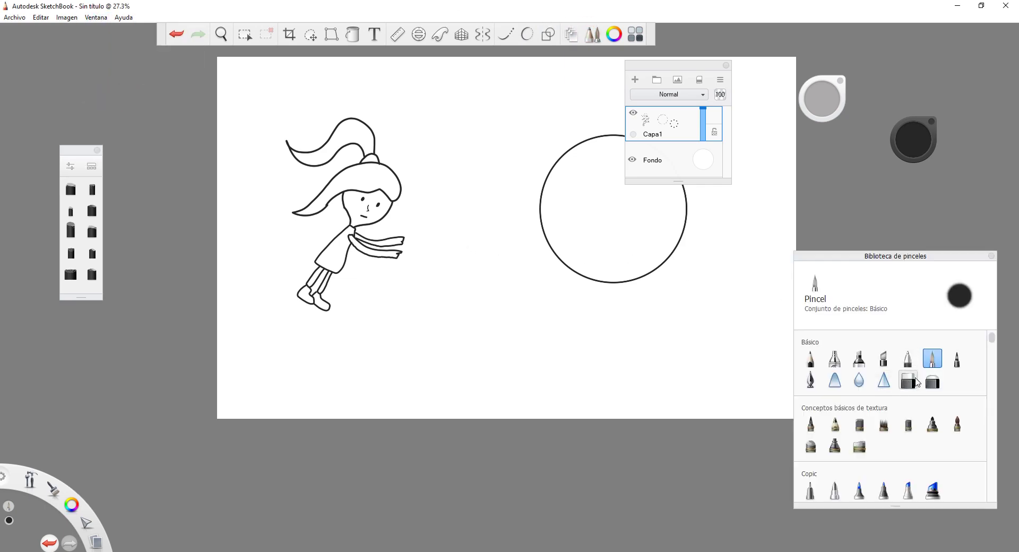
# Erase the girl's legs, shoes and the lower end of the dress with the hard eraser.
pyautogui.click(907, 380)
pyautogui.scroll(2, 305, 297)
pyautogui.moveTo(334, 313)
pyautogui.mouseDown()
pyautogui.moveTo(291, 279)
pyautogui.moveTo(323, 272)
pyautogui.moveTo(297, 264)
pyautogui.mouseUp()
pyautogui.press('e')
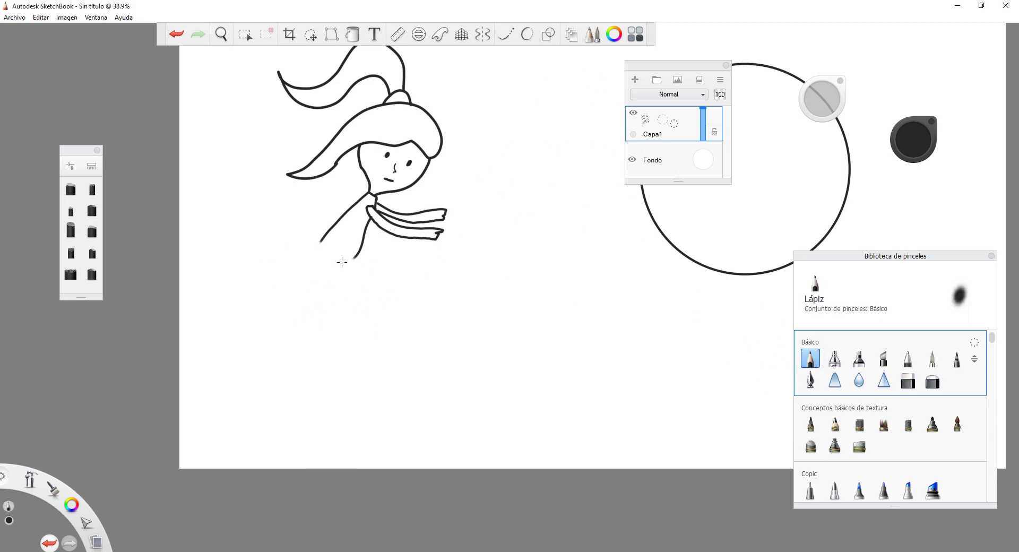
pyautogui.scroll(3, 331, 238)
pyautogui.moveTo(331, 235)
pyautogui.mouseDown()
pyautogui.moveTo(313, 274)
pyautogui.moveTo(351, 290)
pyautogui.moveTo(385, 267)
pyautogui.mouseUp()
pyautogui.click(809, 379)
pyautogui.hotkey('ctrl', 'z')
pyautogui.hotkey('ctrl', 'z')
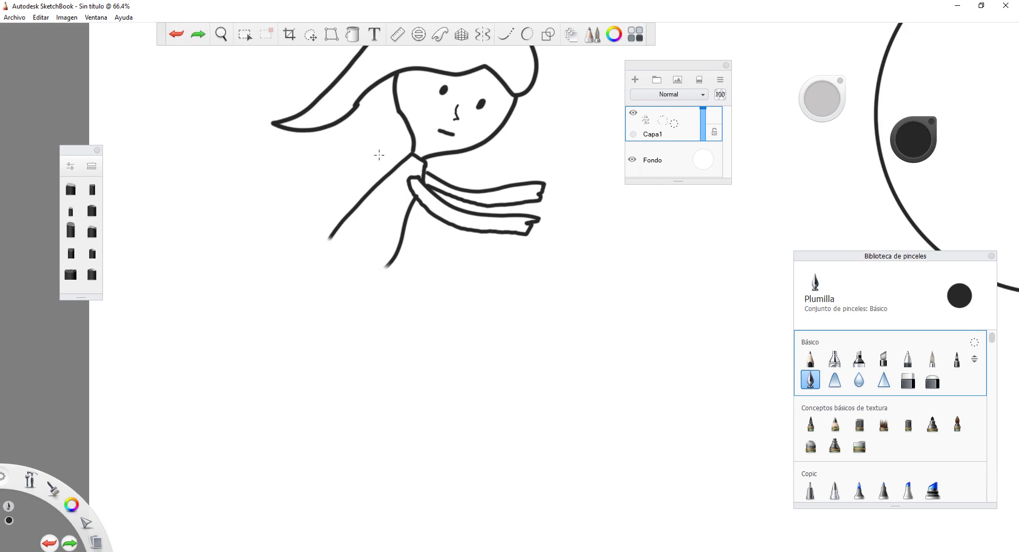
# With the Pincel brush, redraw the dress's rounded hem and add a bent lower leg with an oval shoe.
pyautogui.click(932, 358)
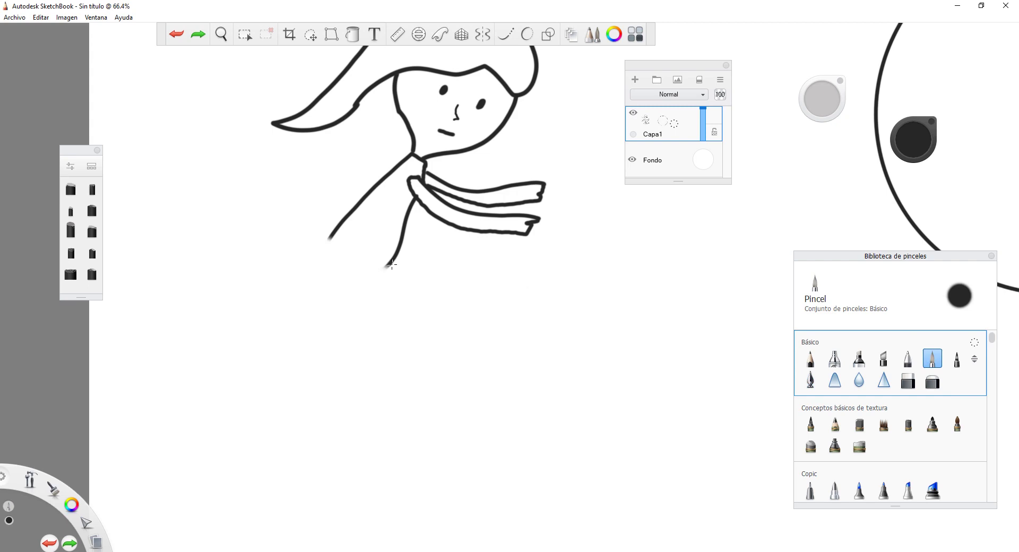
pyautogui.moveTo(391, 264); pyautogui.dragTo(330, 268)
pyautogui.moveTo(391, 264)
pyautogui.mouseDown()
pyautogui.moveTo(332, 312)
pyautogui.moveTo(296, 320)
pyautogui.moveTo(342, 277)
pyautogui.mouseUp()
pyautogui.moveTo(265, 315)
pyautogui.mouseDown()
pyautogui.moveTo(269, 350)
pyautogui.moveTo(285, 326)
pyautogui.mouseUp()
# Draw the other leg bent upward behind the dress, replacing the straight attempt, and add its shoe.
pyautogui.moveTo(324, 255)
pyautogui.mouseDown()
pyautogui.moveTo(279, 272)
pyautogui.moveTo(280, 285)
pyautogui.moveTo(326, 269)
pyautogui.mouseUp()
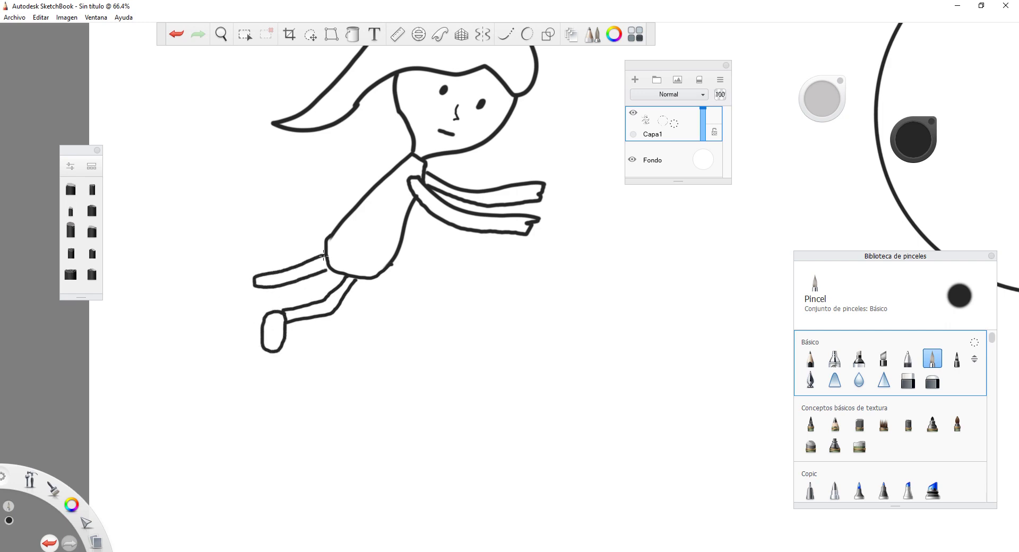
pyautogui.hotkey('ctrl', 'z')
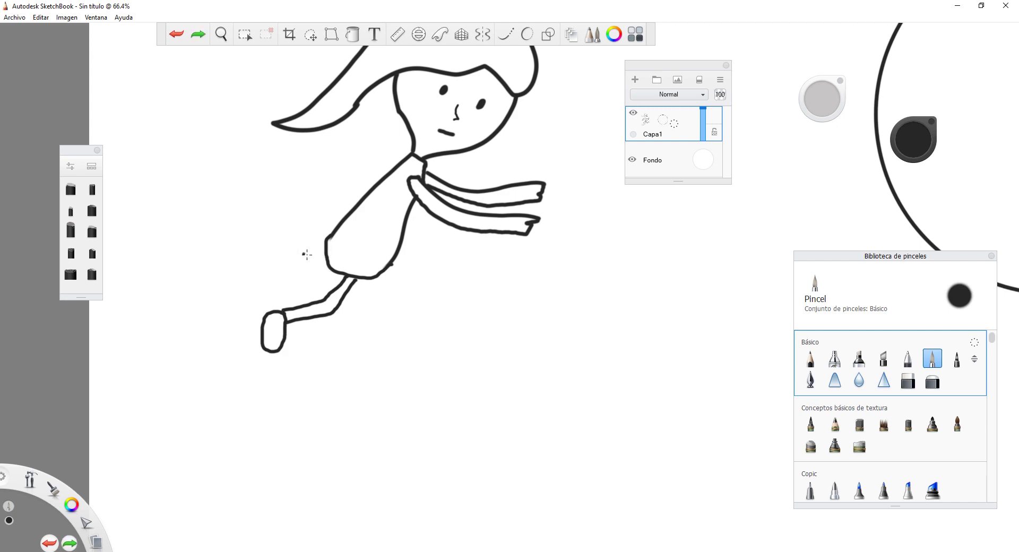
pyautogui.moveTo(323, 250)
pyautogui.mouseDown()
pyautogui.moveTo(289, 218)
pyautogui.moveTo(275, 224)
pyautogui.moveTo(295, 252)
pyautogui.moveTo(326, 261)
pyautogui.mouseUp()
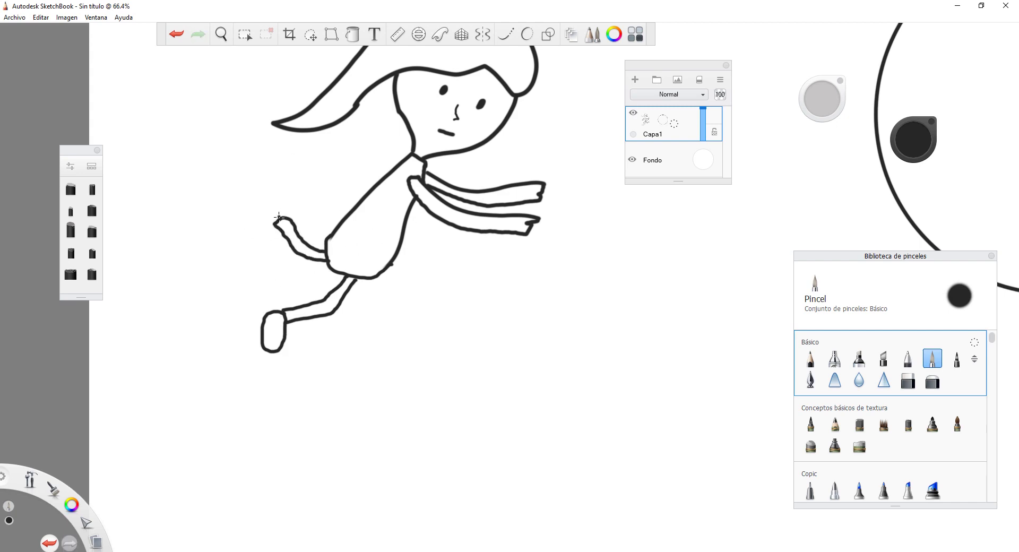
pyautogui.moveTo(280, 217); pyautogui.dragTo(267, 234)
pyautogui.scroll(-8, 260, 232)
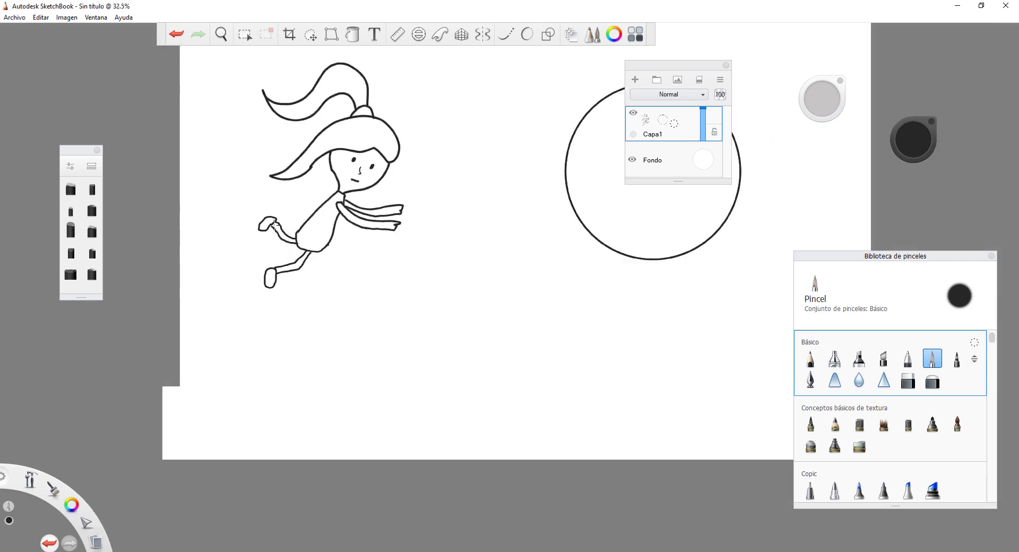
pyautogui.scroll(4, 330, 173)
pyautogui.scroll(-3, 491, 227)
pyautogui.scroll(3, 636, 207)
pyautogui.scroll(-2, 604, 209)
pyautogui.scroll(2, 605, 209)
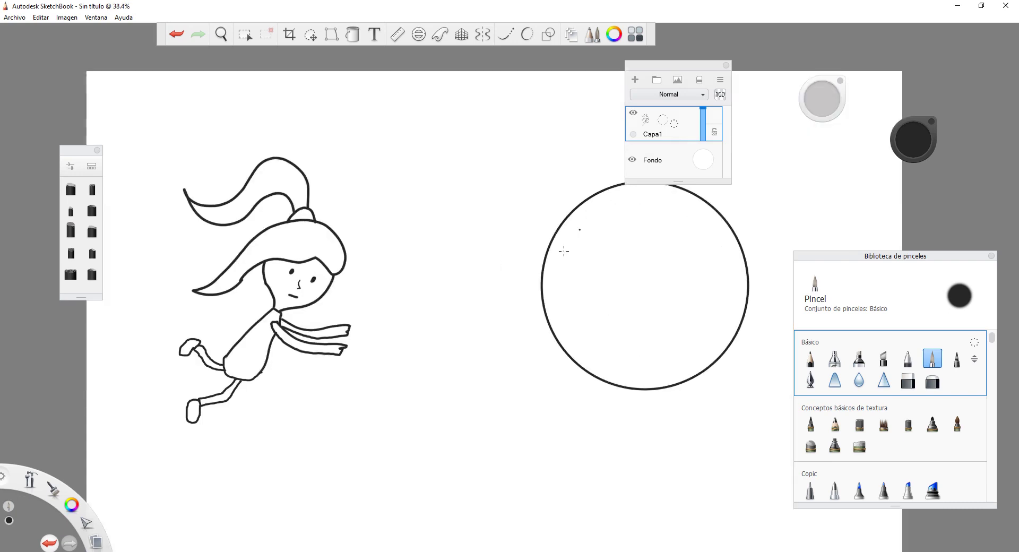
pyautogui.scroll(2, 511, 290)
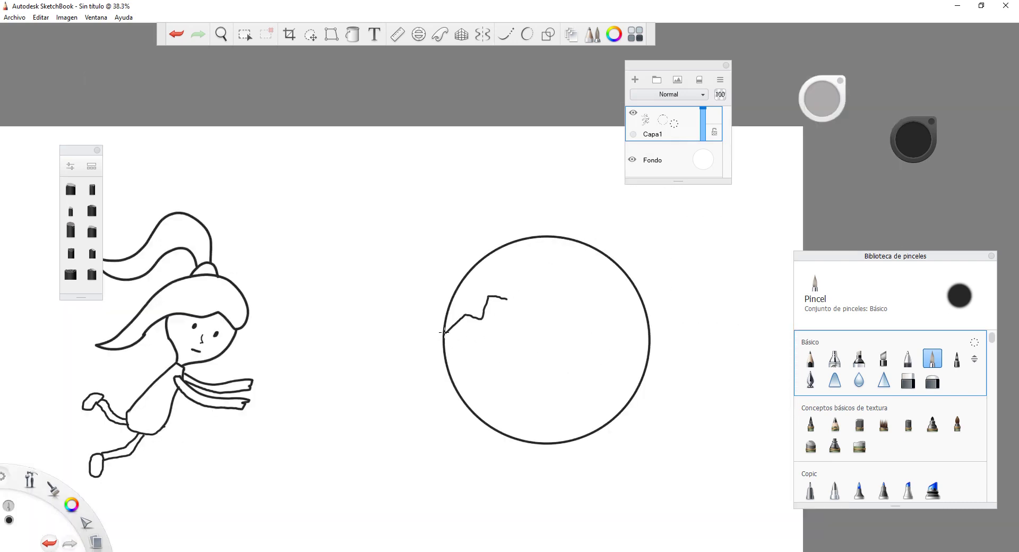
pyautogui.hotkey('ctrl', 'z')
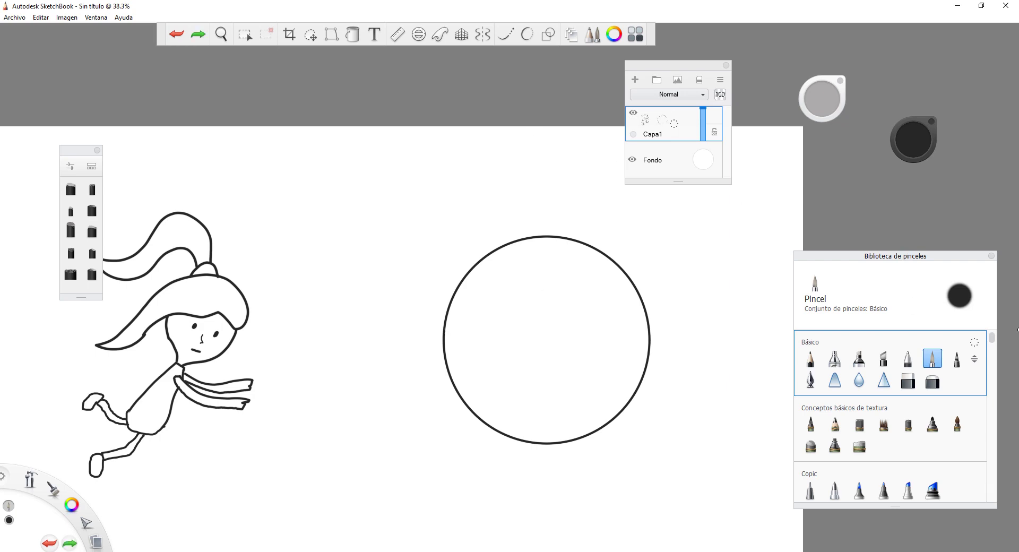
# Select the circle's upper-left section with a rectangle and move it up and away from the rest of the circle.
pyautogui.click(907, 380)
pyautogui.click(244, 34)
pyautogui.moveTo(405, 166); pyautogui.dragTo(572, 347)
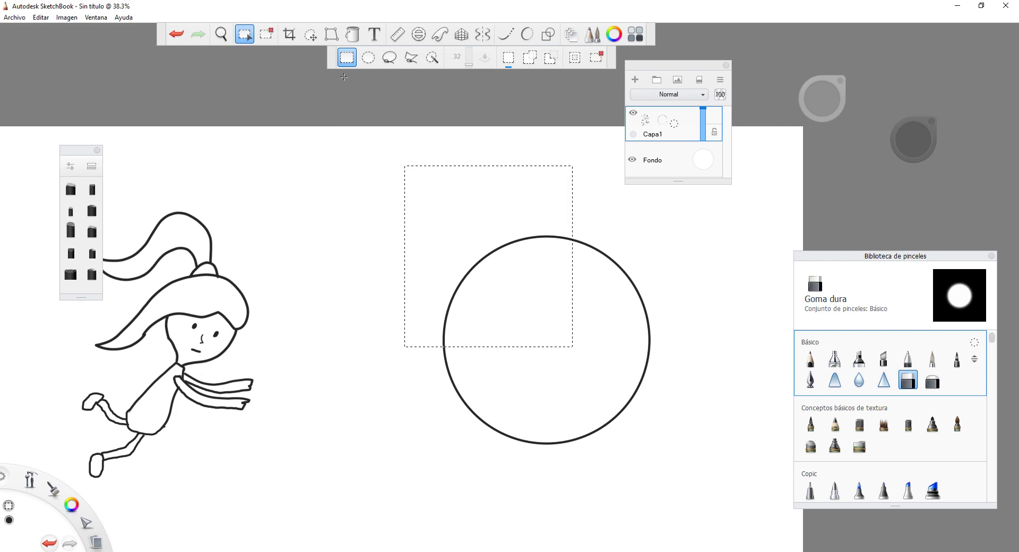
pyautogui.click(308, 35)
pyautogui.moveTo(472, 338); pyautogui.dragTo(403, 260)
pyautogui.click(425, 234)
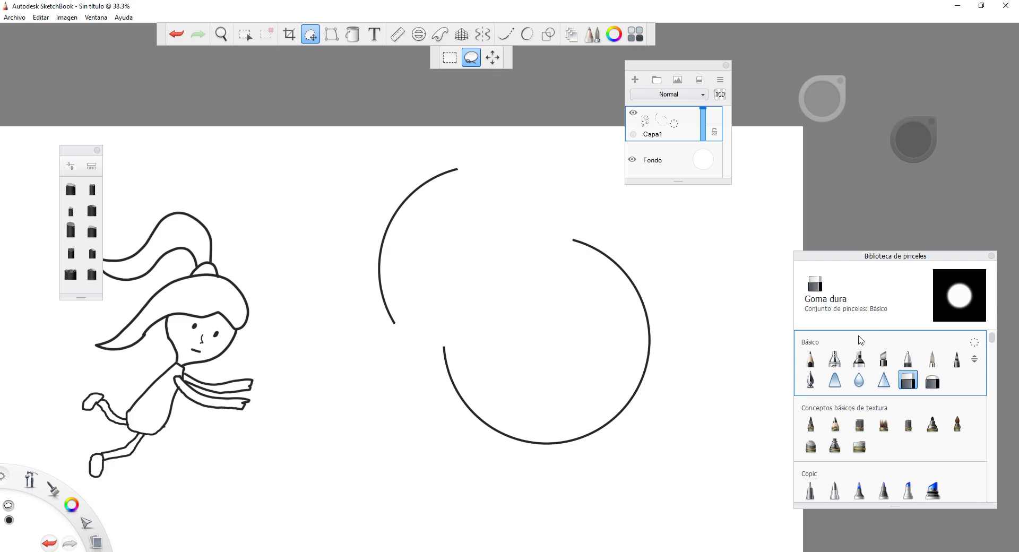
# With the Pincel brush and a steady stroke of 23, draw a wavy broken edge across the large piece's open side.
pyautogui.click(810, 359)
pyautogui.click(933, 358)
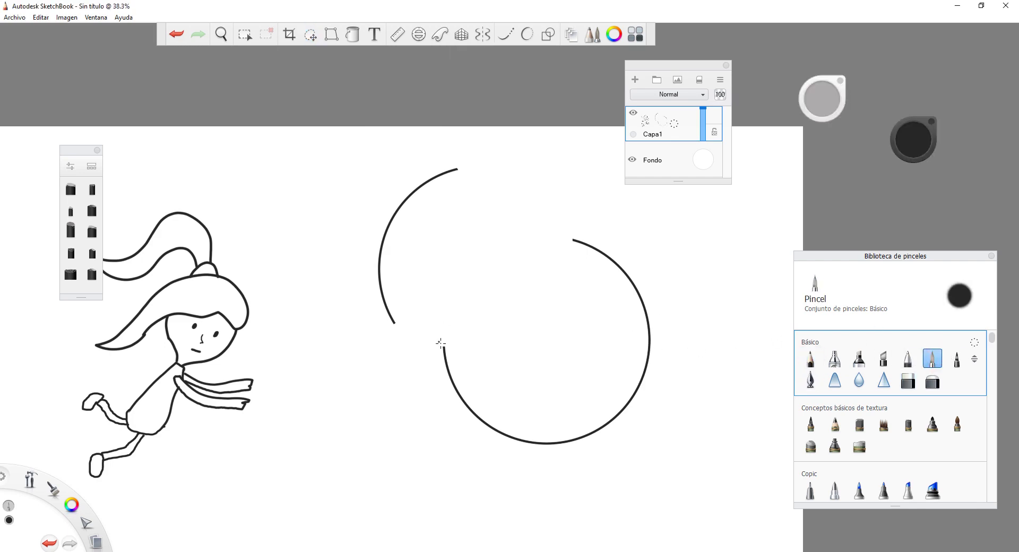
pyautogui.hotkey('ctrl', 'z')
pyautogui.click(506, 34)
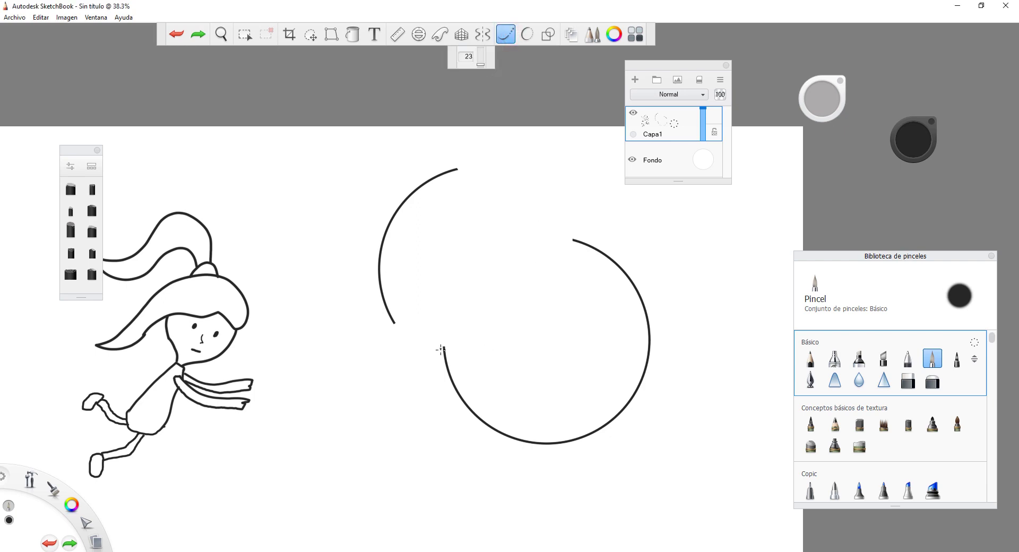
pyautogui.moveTo(481, 333)
pyautogui.mouseDown()
pyautogui.moveTo(505, 308)
pyautogui.moveTo(533, 303)
pyautogui.moveTo(537, 266)
pyautogui.moveTo(569, 249)
pyautogui.mouseUp()
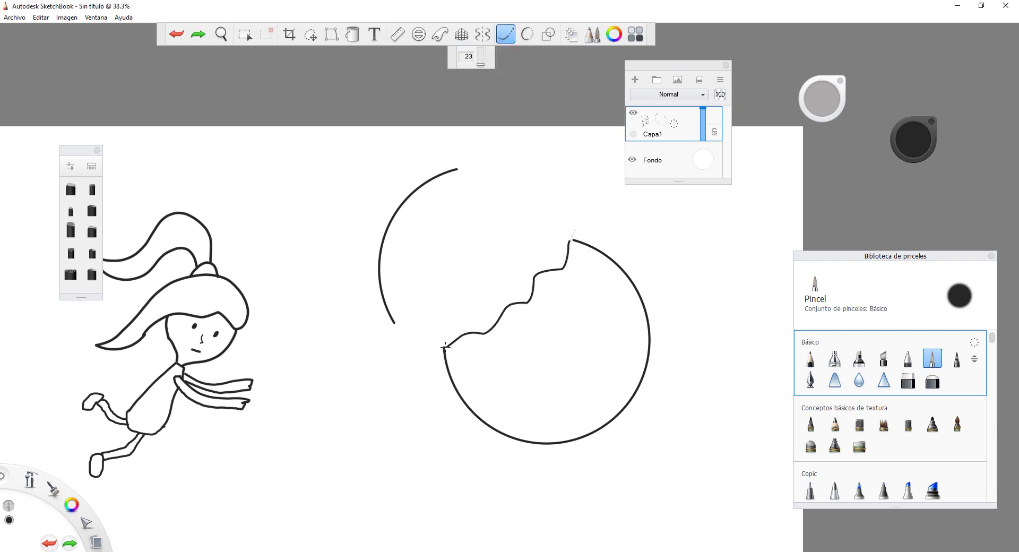
# Touch up the line joins of the large piece and close the detached piece with a wavy inner edge.
pyautogui.scroll(10, 435, 347)
pyautogui.moveTo(507, 344); pyautogui.dragTo(528, 331)
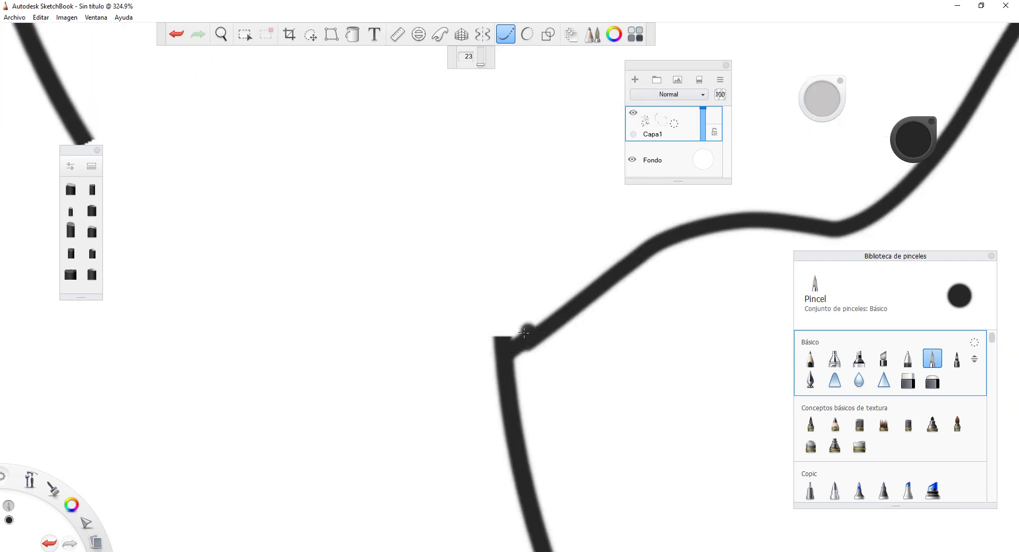
pyautogui.scroll(-10, 565, 297)
pyautogui.scroll(9, 684, 225)
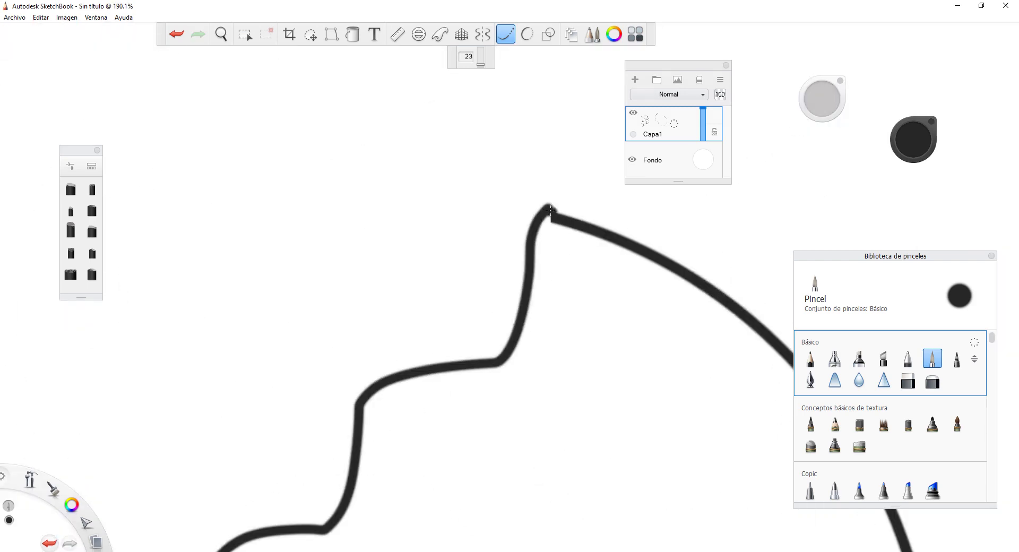
pyautogui.scroll(-3, 552, 212)
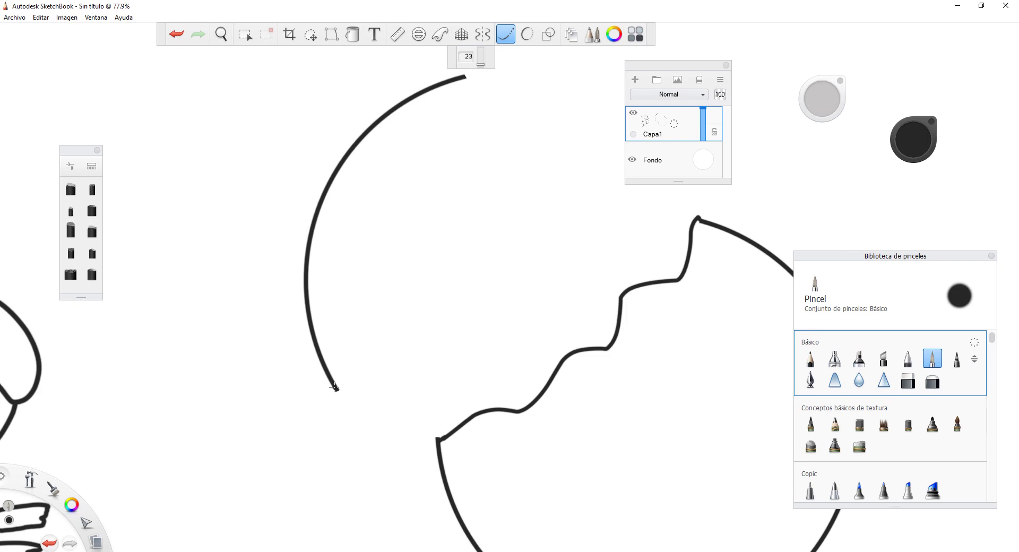
pyautogui.moveTo(339, 386)
pyautogui.mouseDown()
pyautogui.moveTo(362, 345)
pyautogui.moveTo(404, 332)
pyautogui.moveTo(410, 277)
pyautogui.moveTo(441, 258)
pyautogui.moveTo(464, 214)
pyautogui.moveTo(446, 171)
pyautogui.moveTo(482, 112)
pyautogui.moveTo(467, 77)
pyautogui.mouseUp()
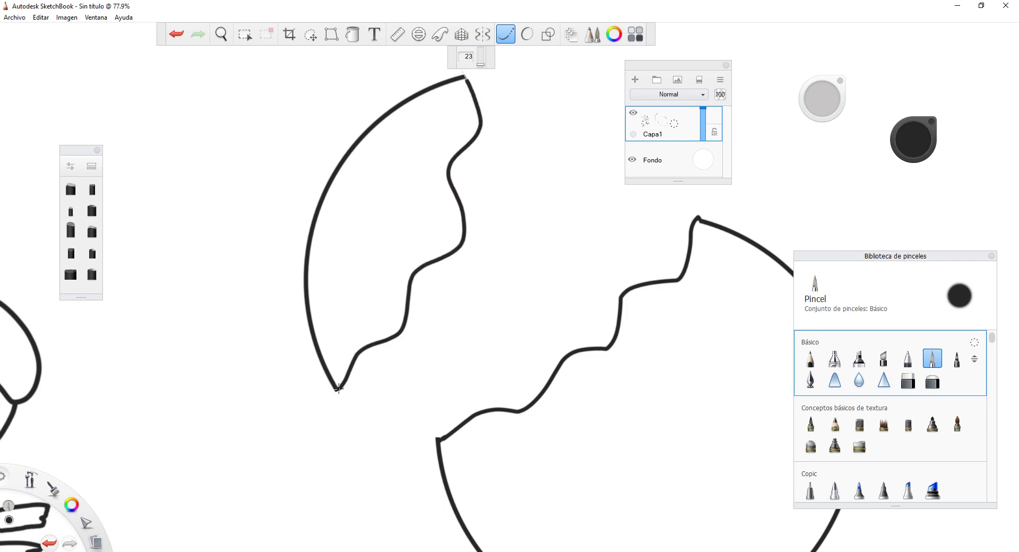
pyautogui.scroll(-7, 446, 223)
# Draw a curved, rounded handle shape extending from the girl's upper hand, with a small circle near its tip.
pyautogui.scroll(6, 382, 285)
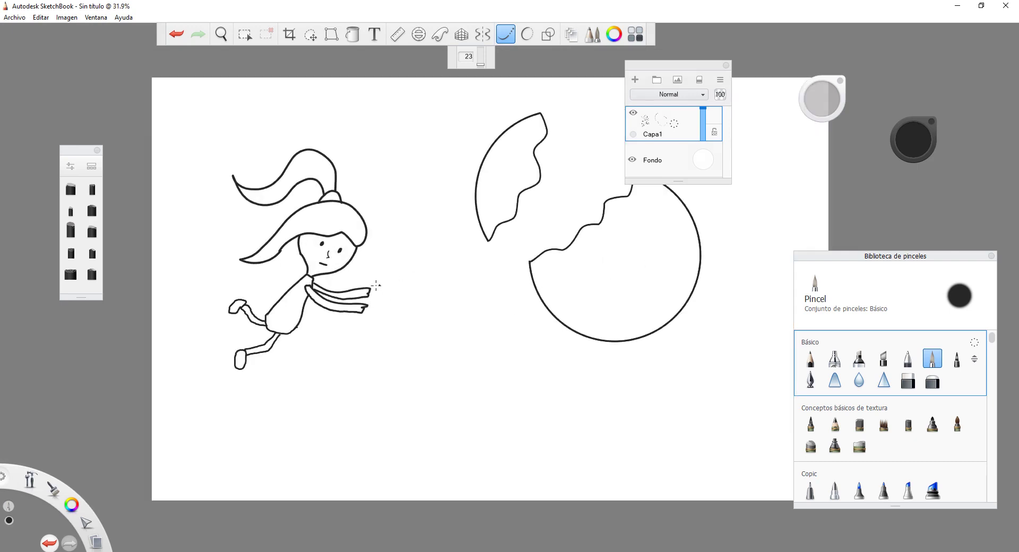
pyautogui.moveTo(358, 288)
pyautogui.mouseDown()
pyautogui.moveTo(416, 253)
pyautogui.moveTo(428, 280)
pyautogui.mouseUp()
pyautogui.moveTo(358, 289); pyautogui.dragTo(358, 289)
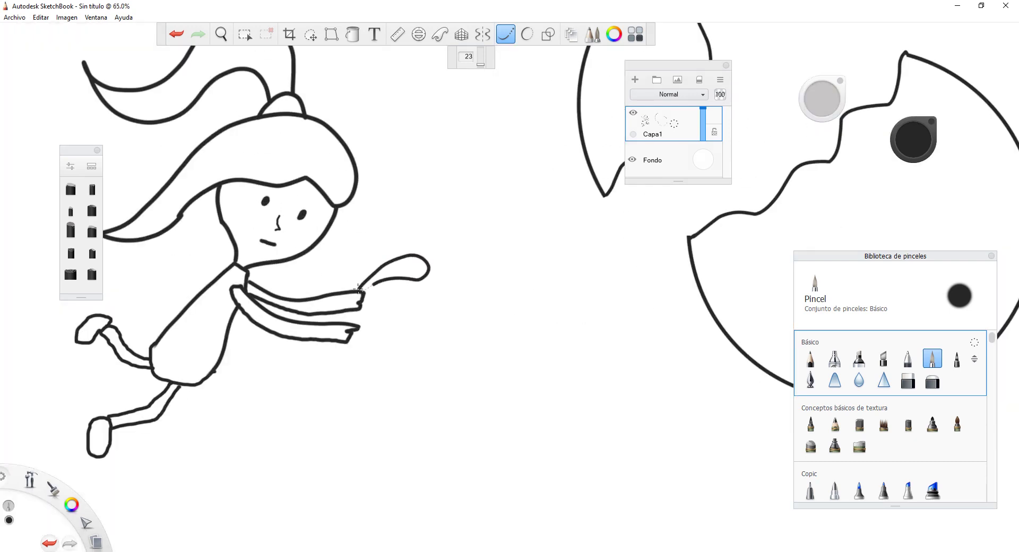
pyautogui.scroll(5, 358, 288)
pyautogui.moveTo(496, 214)
pyautogui.mouseDown()
pyautogui.moveTo(501, 196)
pyautogui.moveTo(512, 211)
pyautogui.moveTo(493, 220)
pyautogui.moveTo(497, 199)
pyautogui.mouseUp()
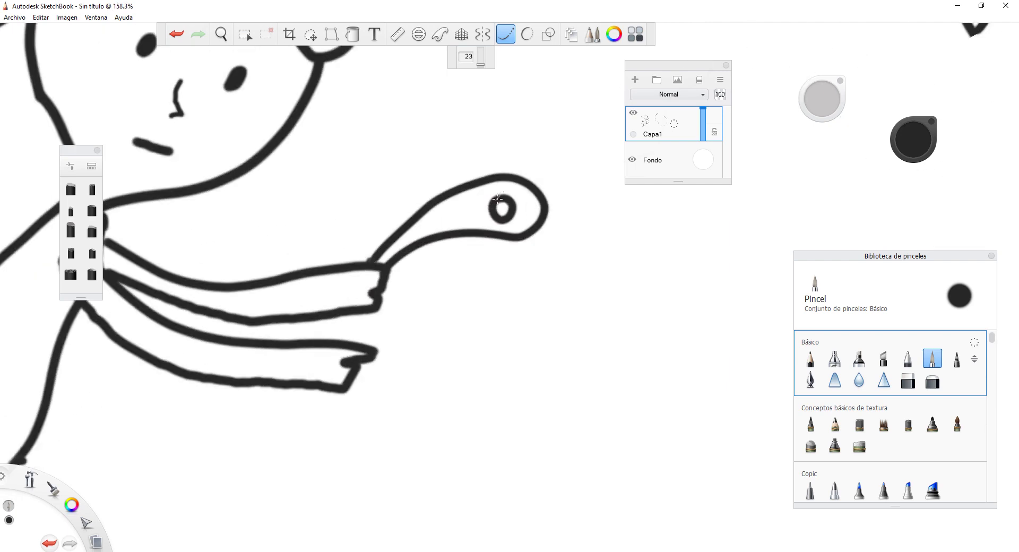
pyautogui.scroll(-10, 497, 198)
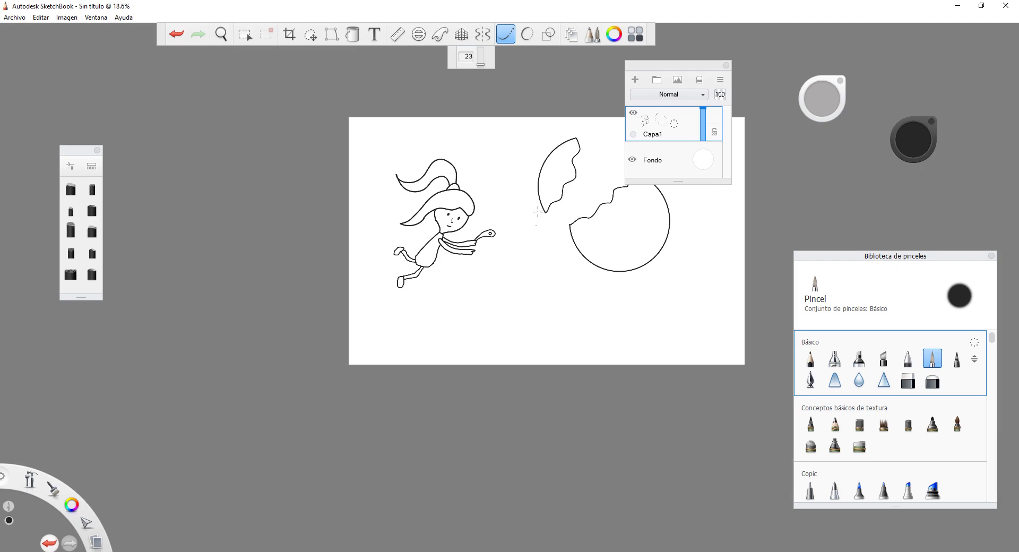
pyautogui.scroll(-4, 537, 212)
pyautogui.scroll(5, 567, 184)
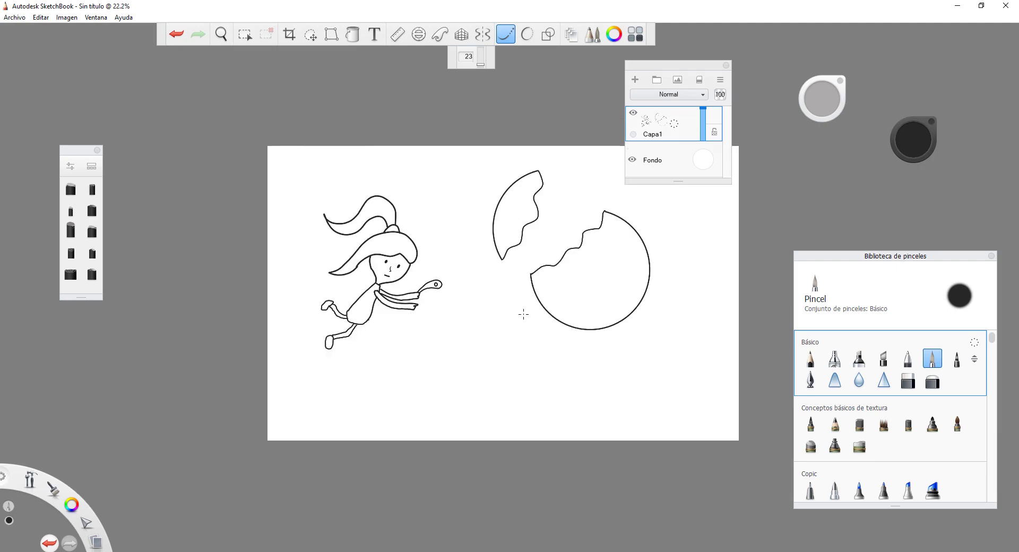
# Add a new layer beneath the line art and choose a blue brush colour.
pyautogui.click(634, 79)
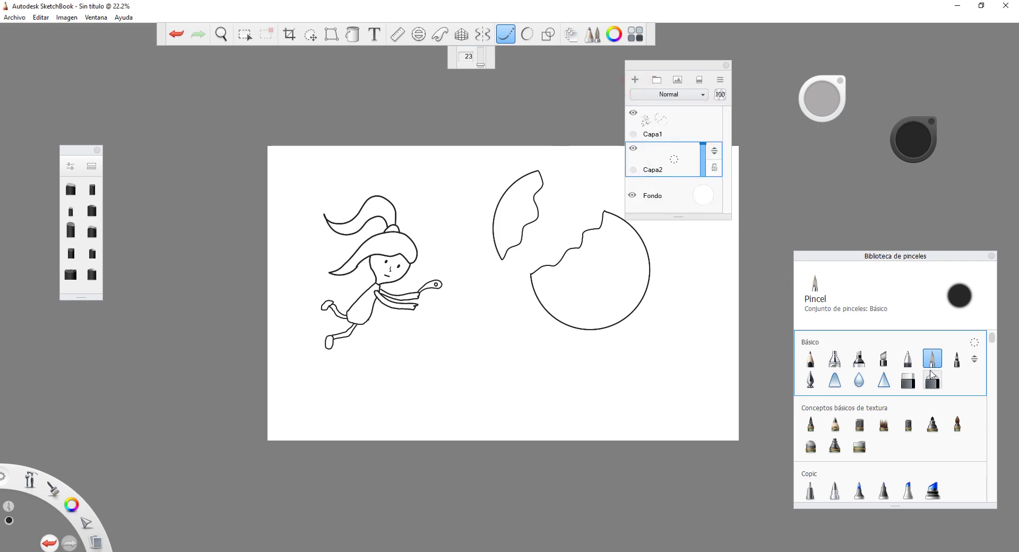
pyautogui.click(912, 140)
pyautogui.moveTo(890, 160); pyautogui.dragTo(893, 162)
pyautogui.moveTo(917, 143); pyautogui.dragTo(916, 150)
pyautogui.click(920, 141)
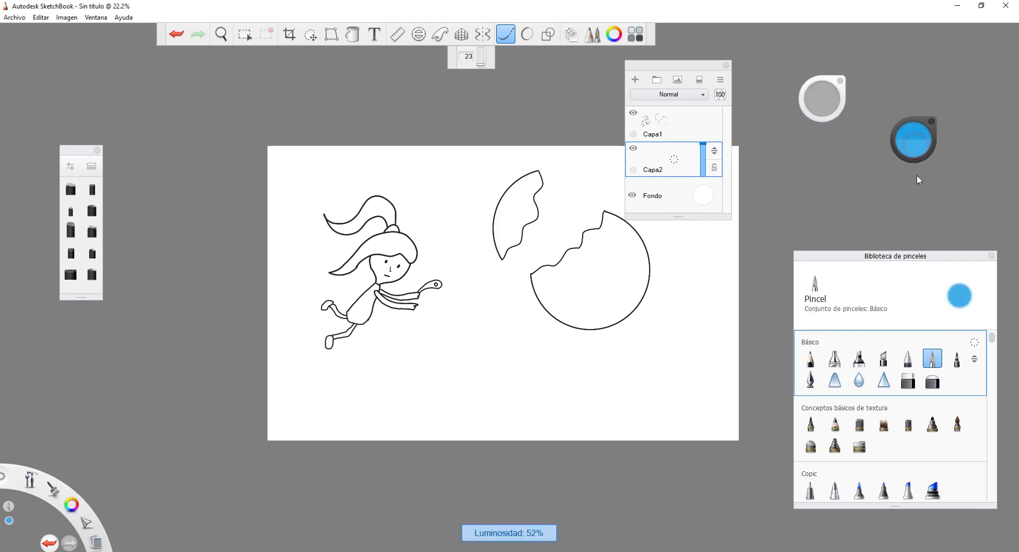
# Enlarge the Pincel brush and paint the whole canvas blue behind the drawing, moving the layer list aside.
pyautogui.moveTo(819, 103)
pyautogui.mouseDown()
pyautogui.moveTo(904, 133)
pyautogui.moveTo(814, 103)
pyautogui.moveTo(849, 112)
pyautogui.moveTo(868, 93)
pyautogui.mouseUp()
pyautogui.moveTo(431, 335); pyautogui.dragTo(416, 336)
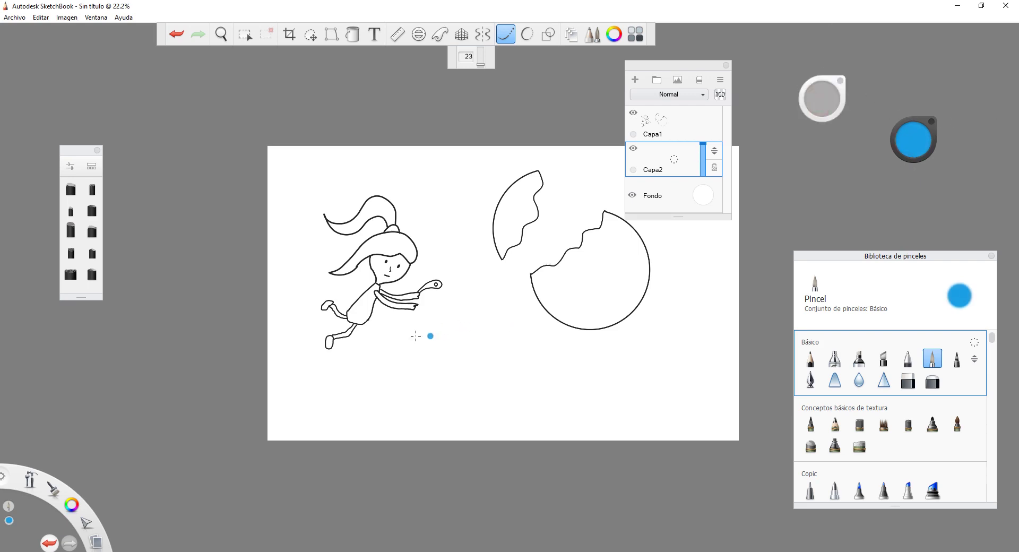
pyautogui.moveTo(802, 117); pyautogui.dragTo(825, 110)
pyautogui.moveTo(666, 68); pyautogui.dragTo(759, 48)
pyautogui.moveTo(709, 445)
pyautogui.mouseDown()
pyautogui.moveTo(739, 431)
pyautogui.moveTo(706, 441)
pyautogui.moveTo(739, 417)
pyautogui.mouseUp()
pyautogui.moveTo(826, 106); pyautogui.dragTo(834, 103)
pyautogui.moveTo(738, 395)
pyautogui.mouseDown()
pyautogui.moveTo(669, 441)
pyautogui.moveTo(618, 437)
pyautogui.moveTo(737, 305)
pyautogui.moveTo(496, 438)
pyautogui.moveTo(737, 241)
pyautogui.moveTo(658, 263)
pyautogui.moveTo(517, 347)
pyautogui.moveTo(553, 274)
pyautogui.moveTo(496, 249)
pyautogui.moveTo(270, 357)
pyautogui.mouseUp()
pyautogui.moveTo(449, 207); pyautogui.dragTo(270, 330)
pyautogui.moveTo(833, 106); pyautogui.dragTo(830, 99)
pyautogui.moveTo(456, 181)
pyautogui.mouseDown()
pyautogui.moveTo(297, 276)
pyautogui.moveTo(281, 154)
pyautogui.moveTo(411, 222)
pyautogui.mouseUp()
pyautogui.moveTo(504, 132)
pyautogui.mouseDown()
pyautogui.moveTo(589, 159)
pyautogui.moveTo(531, 265)
pyautogui.moveTo(711, 223)
pyautogui.moveTo(627, 179)
pyautogui.mouseUp()
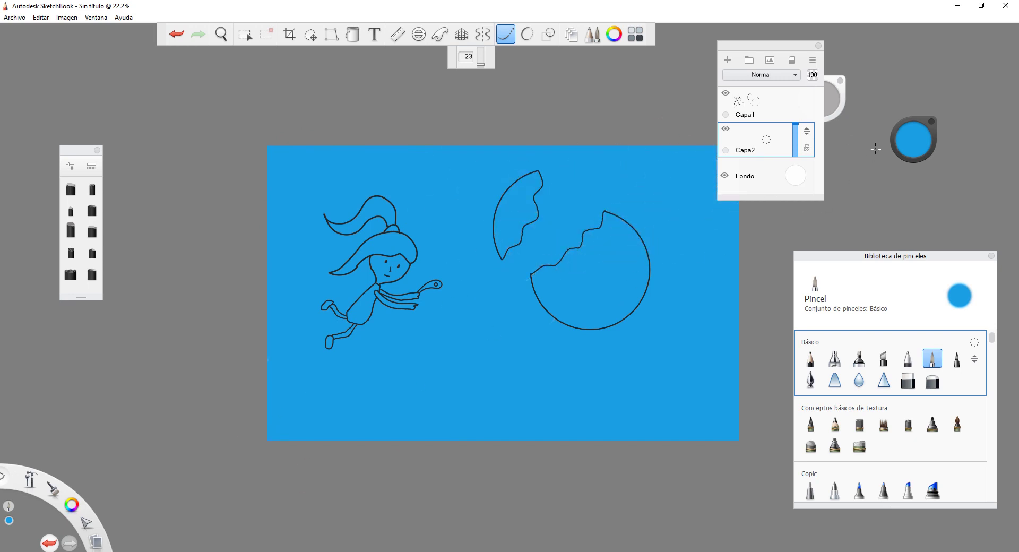
# Apply a linear gradient fill to the background layer, running from beside the girl to the canvas's right edge.
pyautogui.click(352, 34)
pyautogui.click(411, 56)
pyautogui.moveTo(625, 343); pyautogui.dragTo(435, 340)
pyautogui.moveTo(625, 343); pyautogui.dragTo(752, 340)
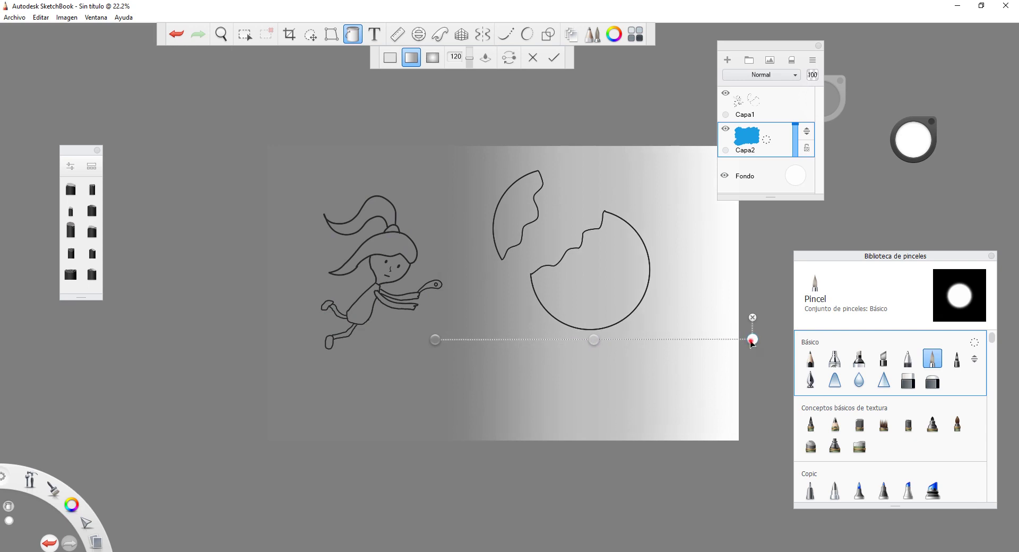
# Recolour the gradient stops with medium blue at the end and middle and dark blue at the start.
pyautogui.click(613, 34)
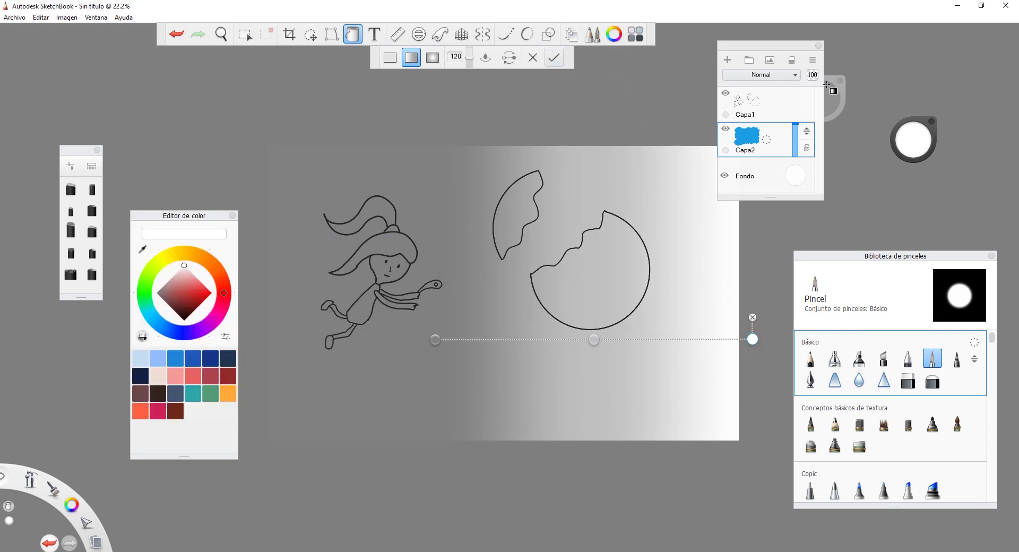
pyautogui.click(912, 139)
pyautogui.click(902, 148)
pyautogui.click(594, 340)
pyautogui.click(908, 143)
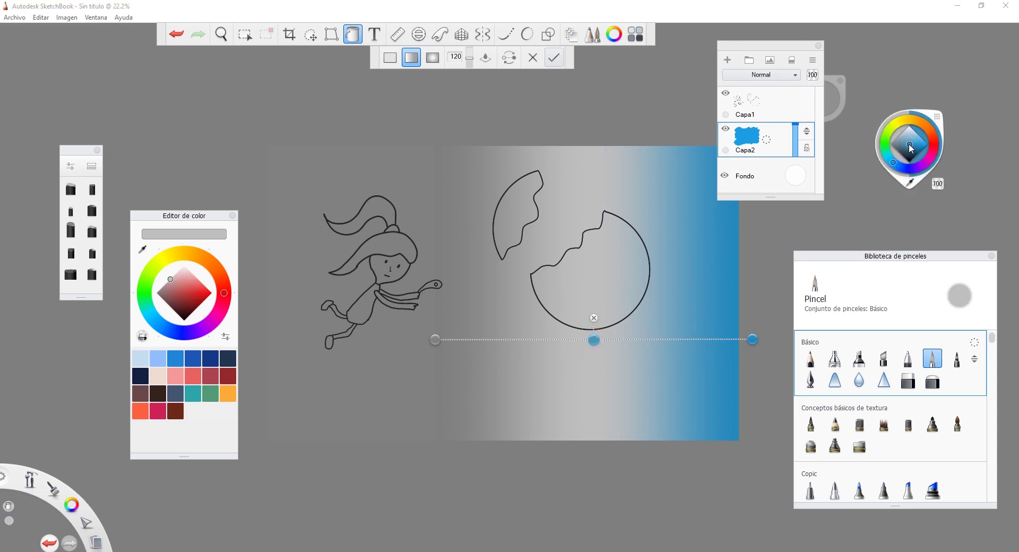
pyautogui.moveTo(908, 143); pyautogui.dragTo(909, 147)
pyautogui.click(435, 339)
pyautogui.click(906, 167)
pyautogui.moveTo(904, 171); pyautogui.dragTo(897, 159)
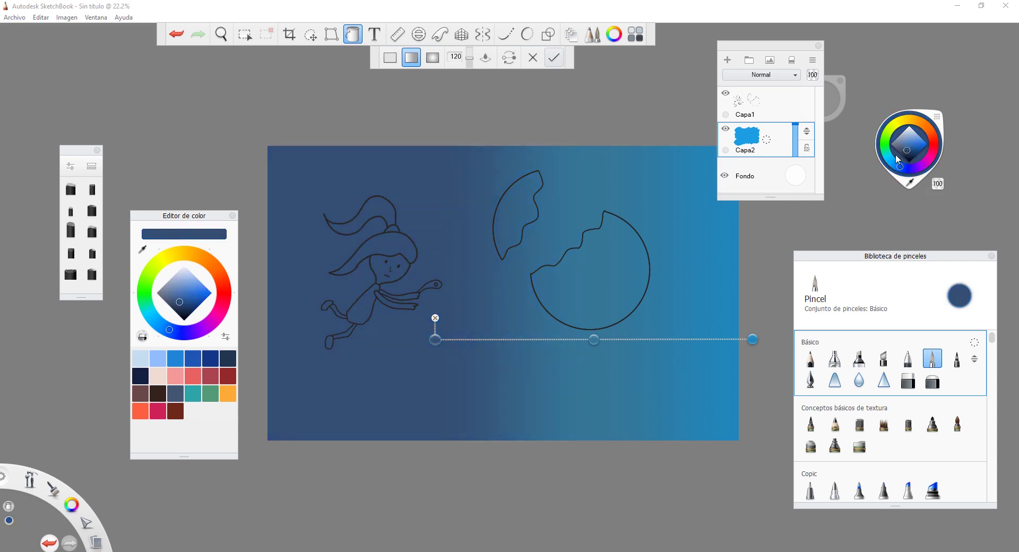
# Stretch the gradient diagonally from below the girl to beyond the canvas's right side and remove the middle colour stop.
pyautogui.moveTo(752, 339); pyautogui.dragTo(896, 215)
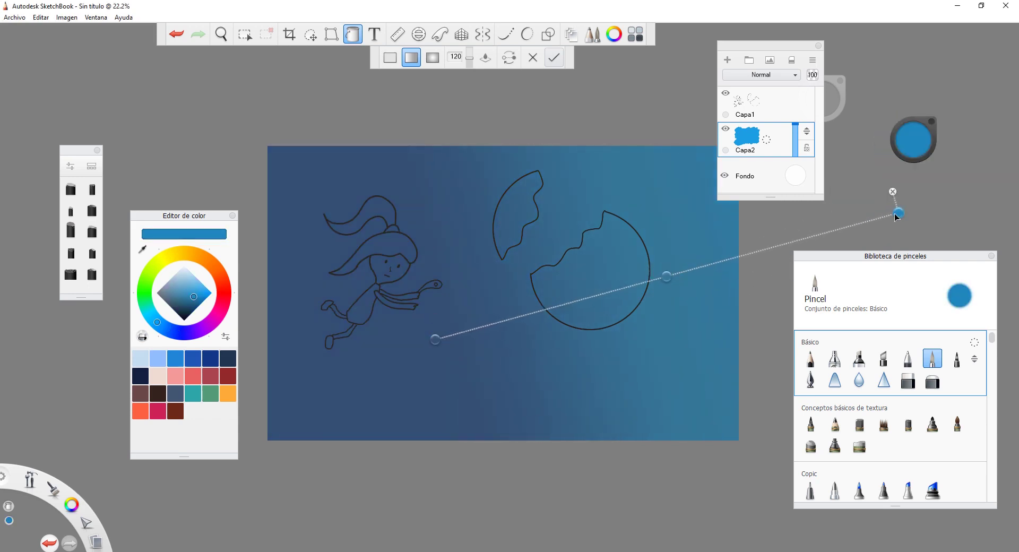
pyautogui.moveTo(435, 340); pyautogui.dragTo(302, 378)
pyautogui.moveTo(603, 301)
pyautogui.mouseDown()
pyautogui.moveTo(450, 328)
pyautogui.moveTo(686, 268)
pyautogui.mouseUp()
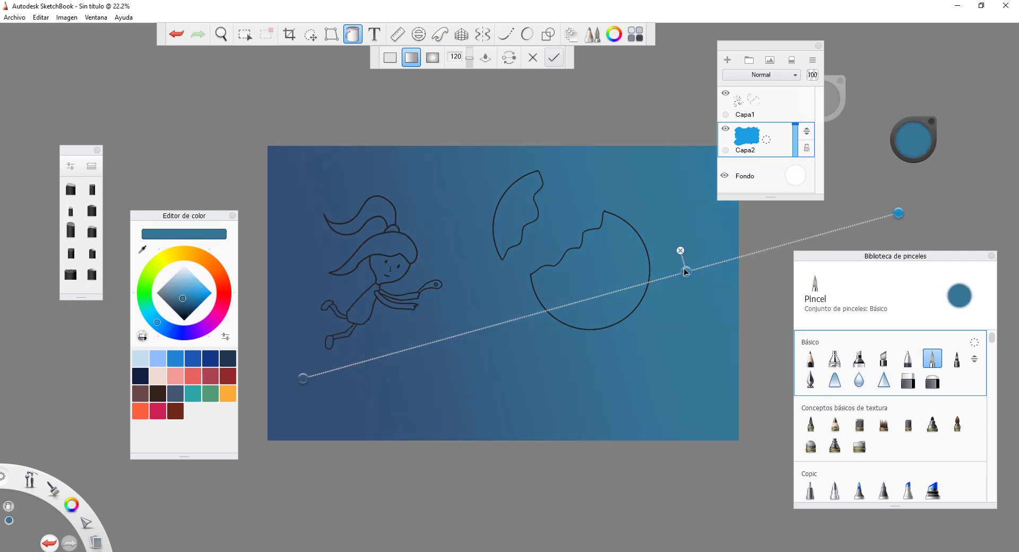
pyautogui.click(680, 250)
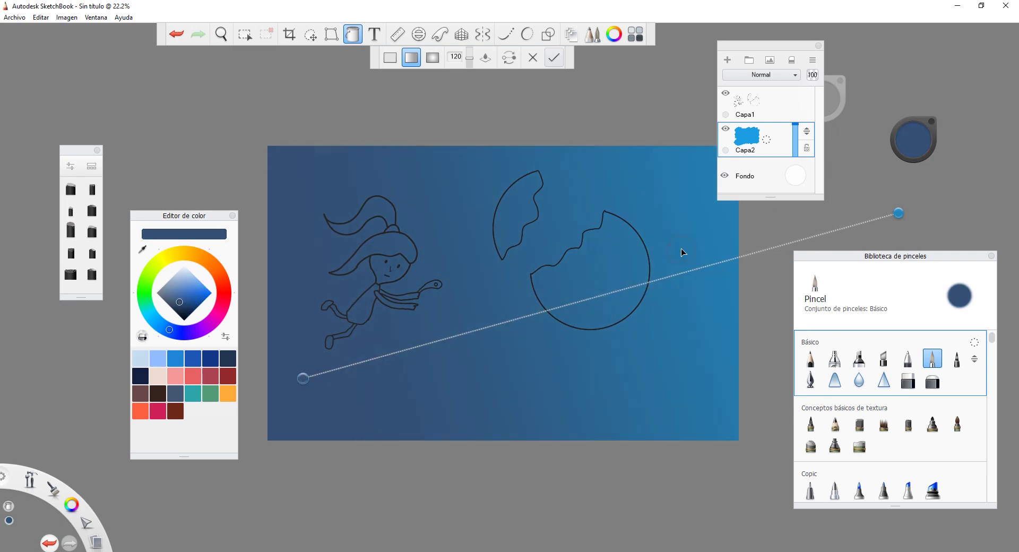
# On the line-art layer Capa1, flood-fill both pieces of the broken circle with a solid bright blue.
pyautogui.scroll(2, 670, 218)
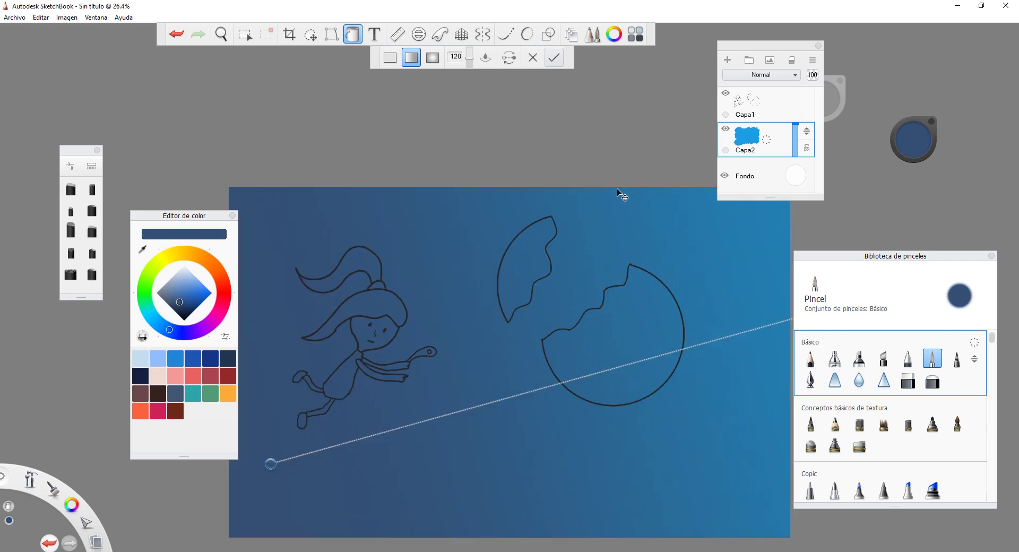
pyautogui.click(767, 105)
pyautogui.press('g')
pyautogui.click(914, 144)
pyautogui.click(917, 144)
pyautogui.click(889, 159)
pyautogui.click(923, 141)
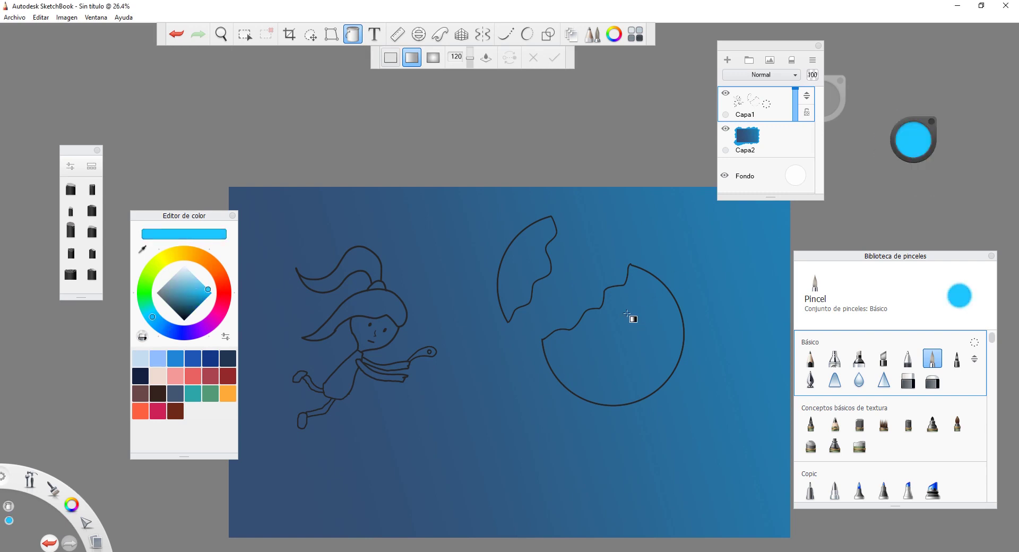
pyautogui.click(390, 58)
pyautogui.click(526, 260)
pyautogui.click(604, 324)
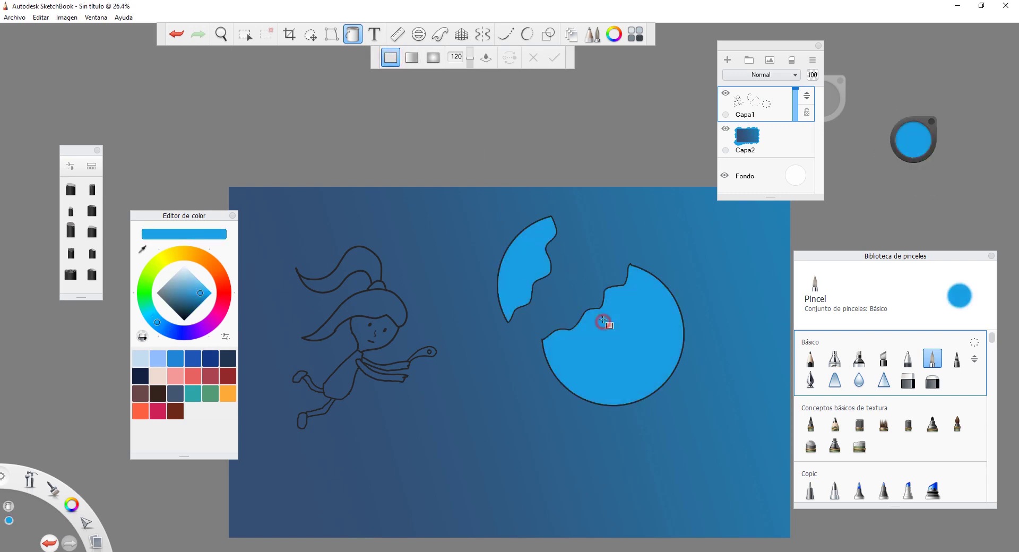
# Fill the girl's ponytail and hair with red and her hair tie with purple.
pyautogui.click(223, 295)
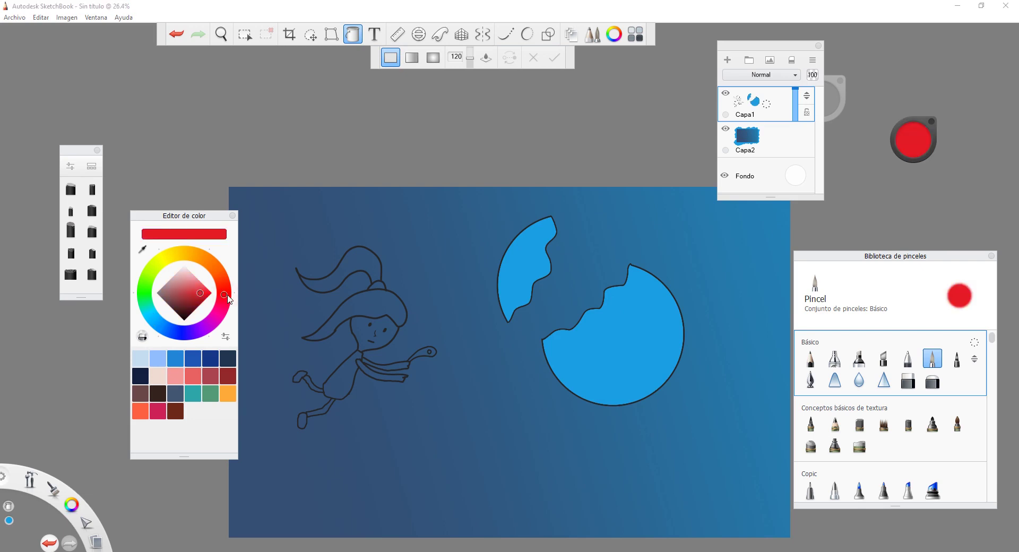
pyautogui.scroll(3, 356, 337)
pyautogui.click(389, 255)
pyautogui.click(383, 204)
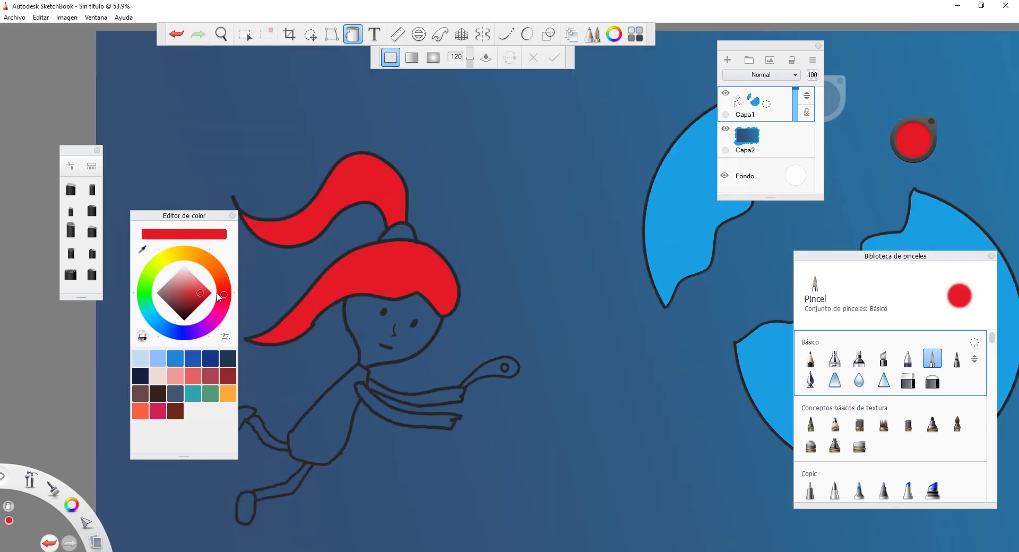
pyautogui.click(206, 331)
pyautogui.click(399, 233)
# Fill the girl's face and both arms with a light beige skin tone.
pyautogui.click(202, 258)
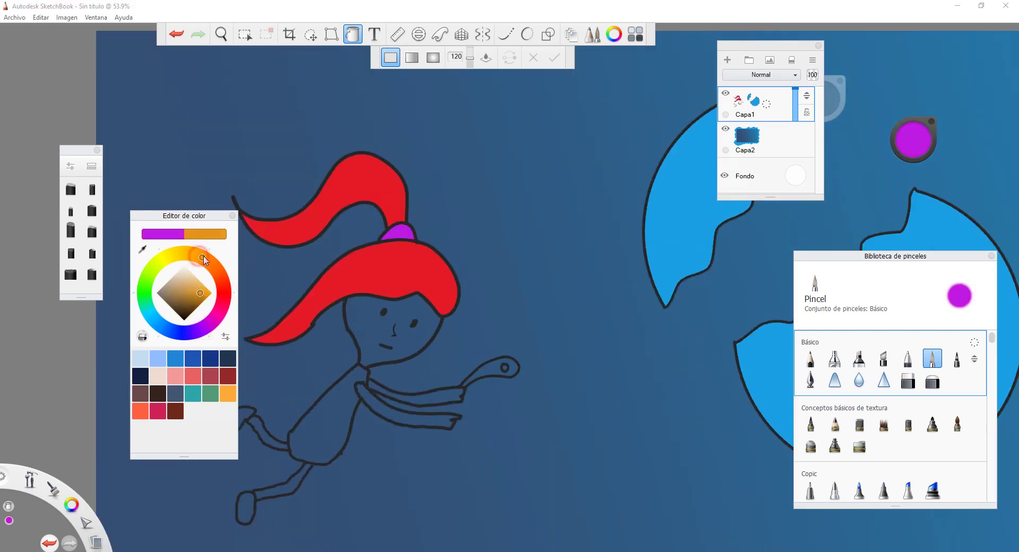
pyautogui.click(190, 278)
pyautogui.click(404, 334)
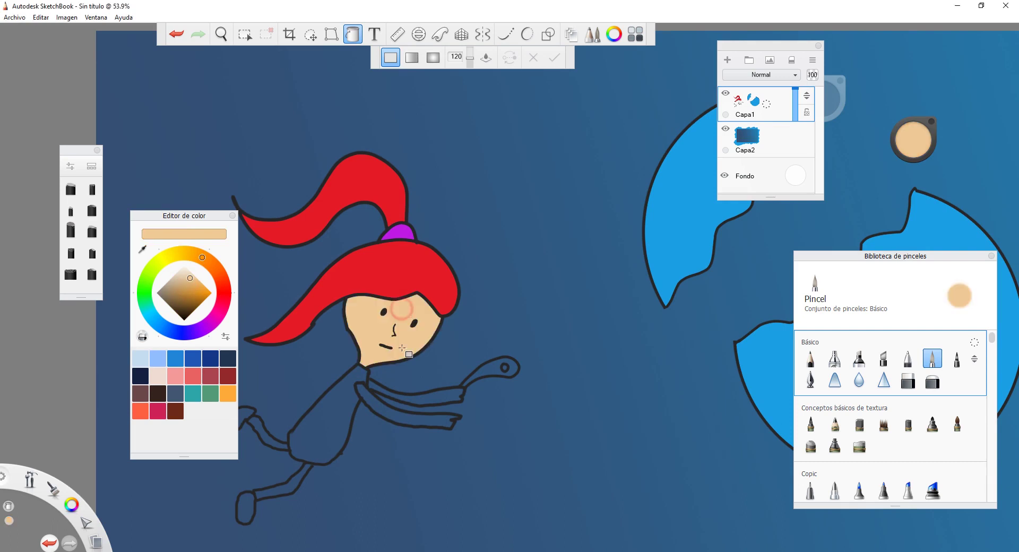
pyautogui.click(432, 403)
pyautogui.click(421, 423)
# Fill the girl's dress with white and both shoes with dark brown.
pyautogui.scroll(-3, 360, 348)
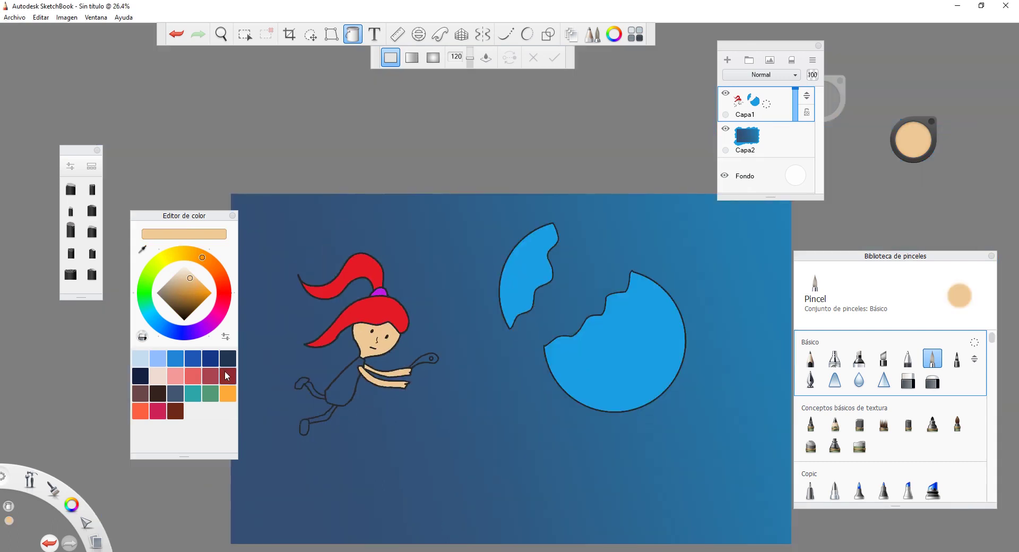
pyautogui.click(184, 266)
pyautogui.click(349, 392)
pyautogui.scroll(3, 297, 397)
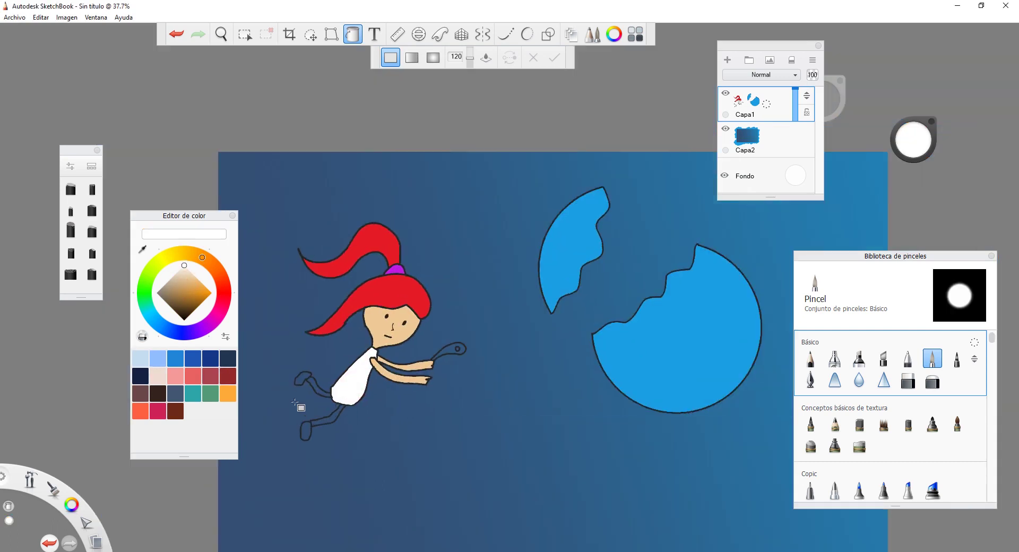
pyautogui.click(182, 309)
pyautogui.click(306, 366)
pyautogui.click(313, 441)
# Pick a dark teal and flood-fill both of the girl's legs with it.
pyautogui.click(202, 296)
pyautogui.moveTo(145, 291); pyautogui.dragTo(148, 310)
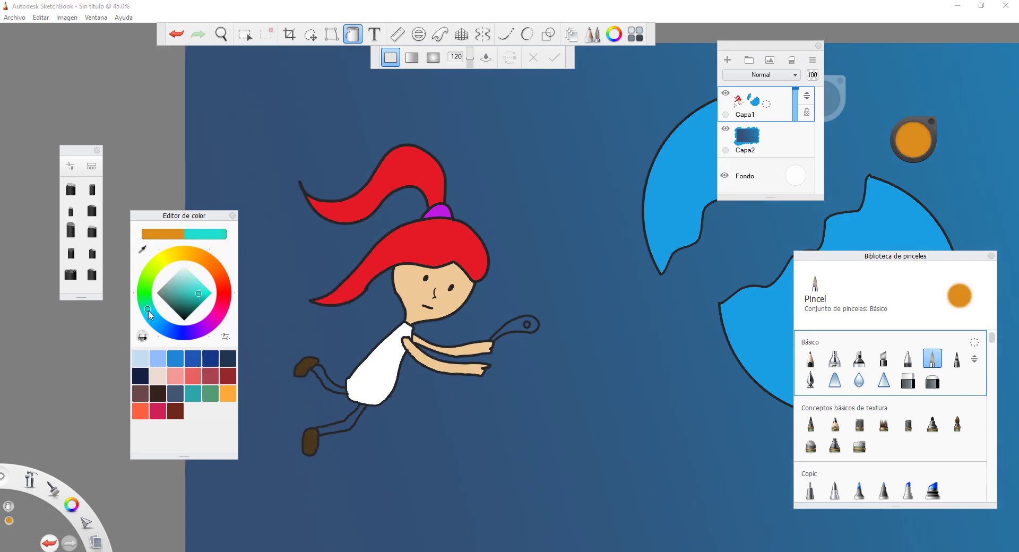
pyautogui.click(190, 302)
pyautogui.click(183, 301)
pyautogui.click(354, 419)
pyautogui.click(326, 382)
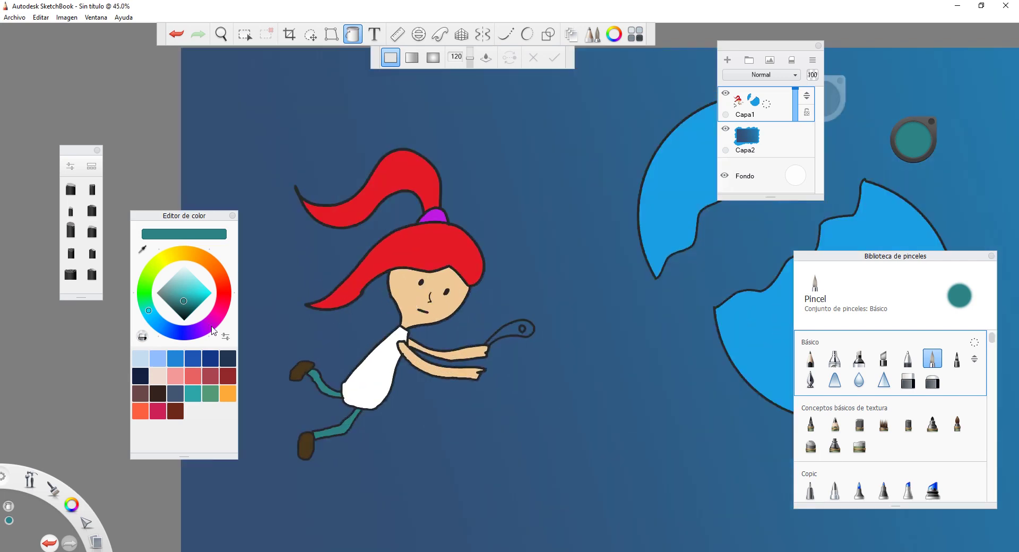
# Refill the girl's hair and ponytail with a slightly more orange red.
pyautogui.click(224, 293)
pyautogui.moveTo(186, 293); pyautogui.dragTo(195, 291)
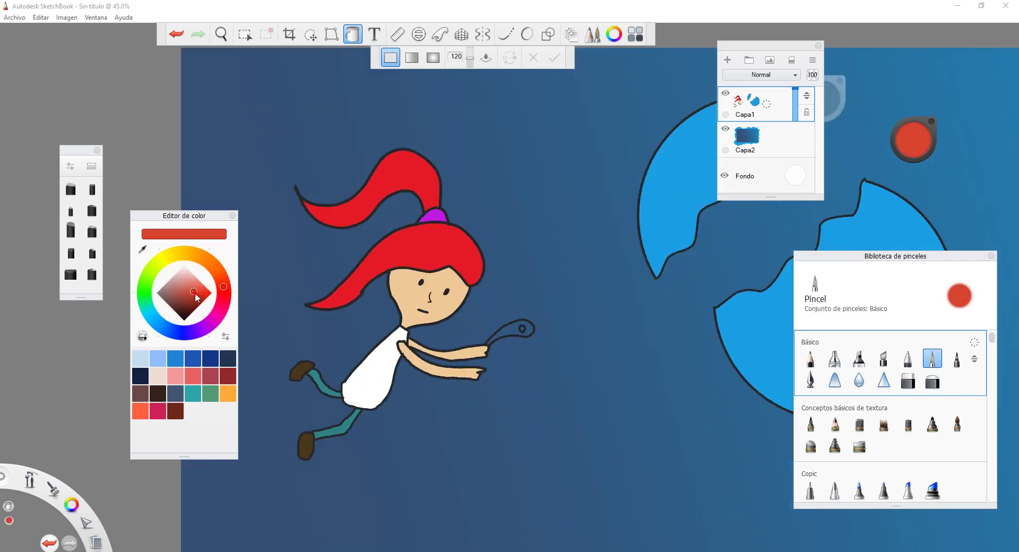
pyautogui.click(414, 255)
pyautogui.click(429, 175)
pyautogui.scroll(-5, 499, 258)
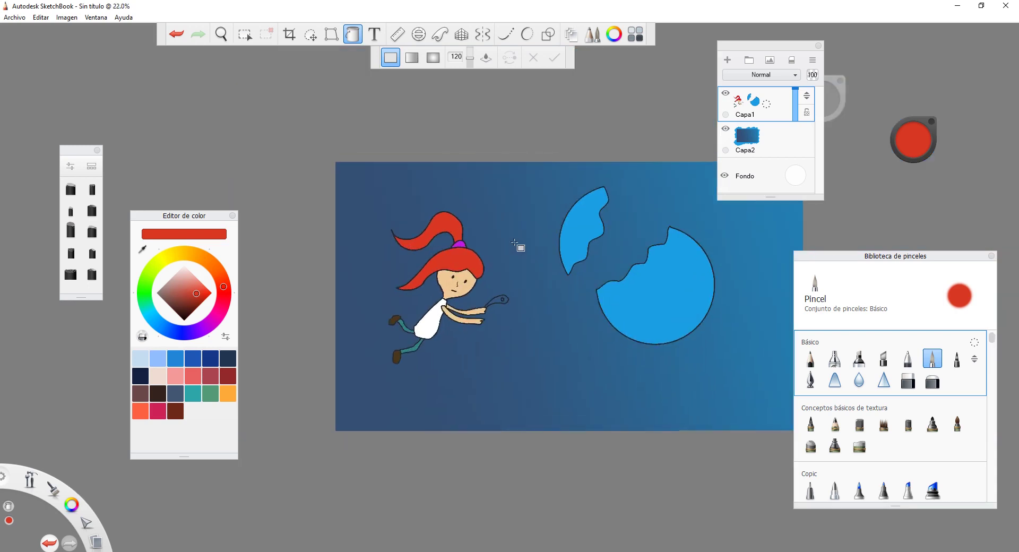
pyautogui.scroll(5, 514, 242)
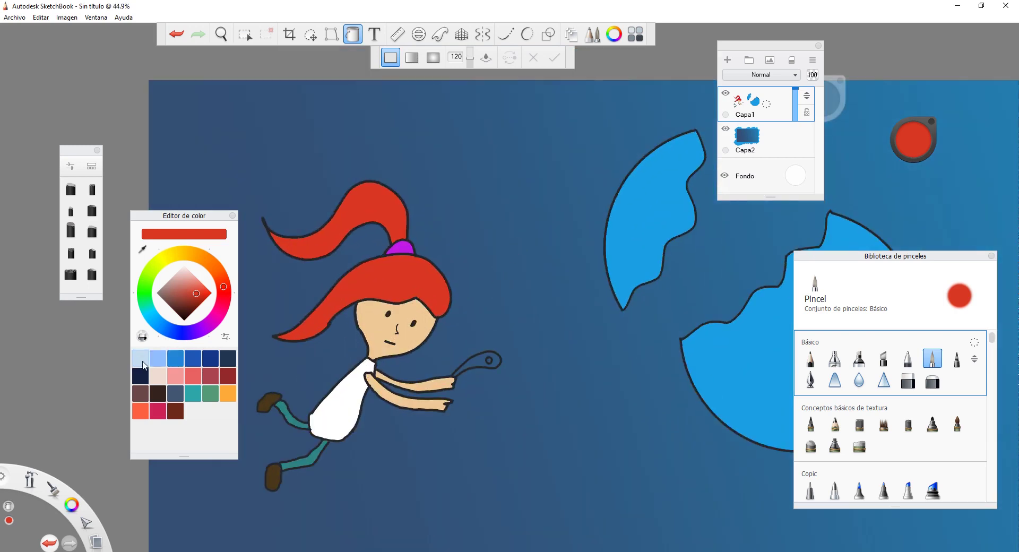
# Fill the device in the girl's hand with light blue and its small round button with bright green.
pyautogui.click(140, 358)
pyautogui.scroll(2, 470, 359)
pyautogui.click(472, 362)
pyautogui.click(209, 393)
pyautogui.scroll(4, 501, 364)
pyautogui.click(489, 367)
pyautogui.click(202, 295)
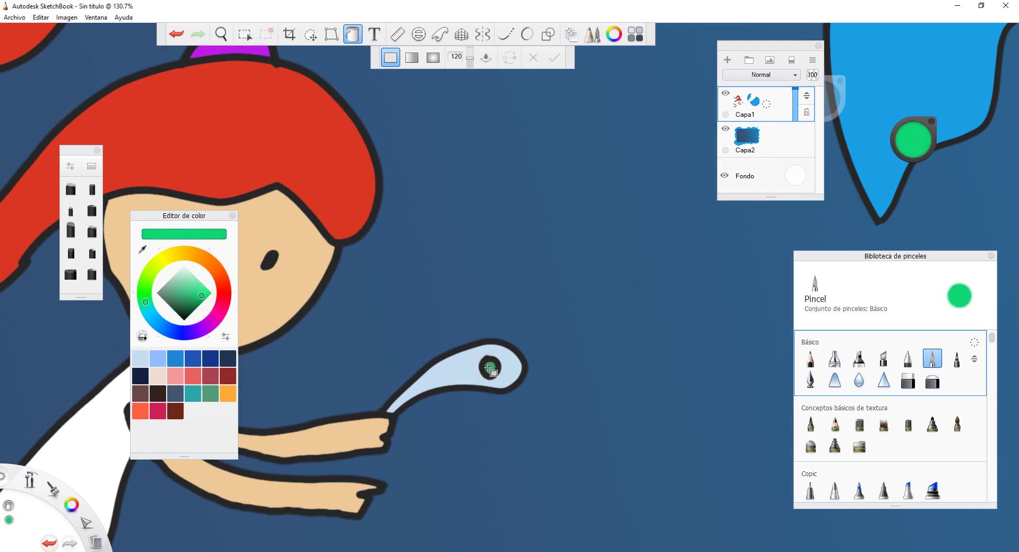
pyautogui.click(488, 366)
pyautogui.scroll(-2, 528, 293)
pyautogui.scroll(-1, 529, 293)
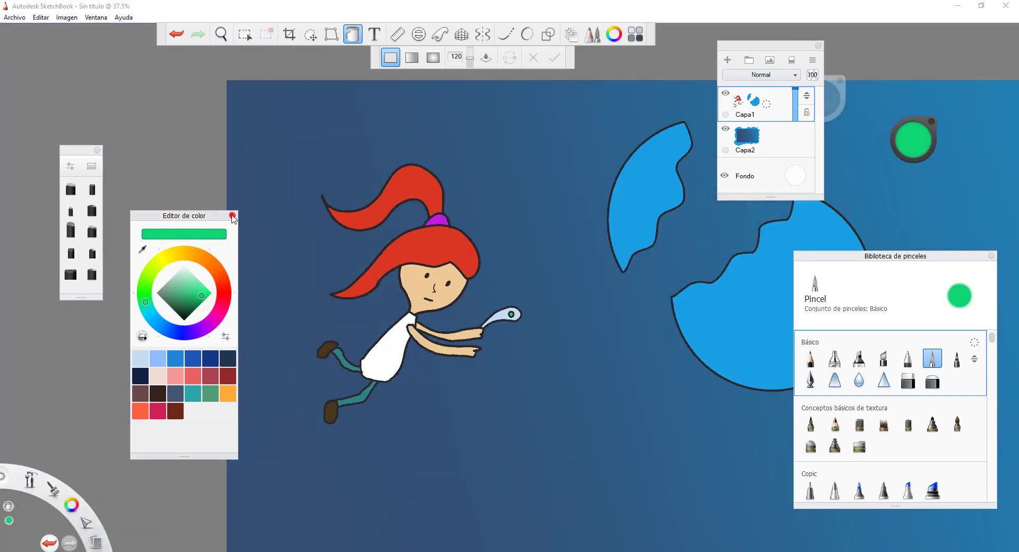
# With the Pincel brush and Steady Stroke, draw five curved green signal waves from the girl's device toward the broken circle.
pyautogui.click(232, 216)
pyautogui.click(505, 34)
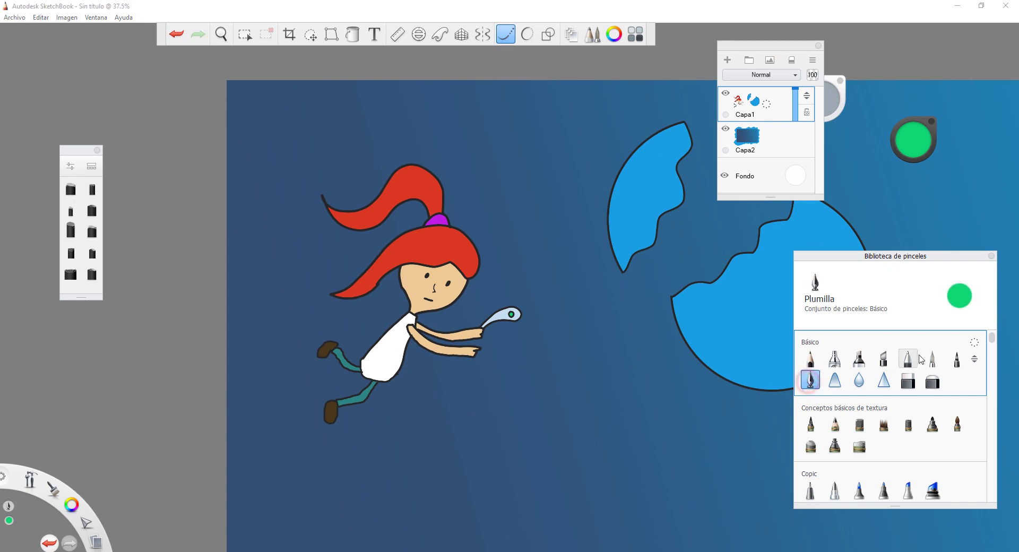
pyautogui.moveTo(830, 97)
pyautogui.mouseDown()
pyautogui.moveTo(491, 130)
pyautogui.moveTo(197, 137)
pyautogui.mouseUp()
pyautogui.scroll(-5, 530, 235)
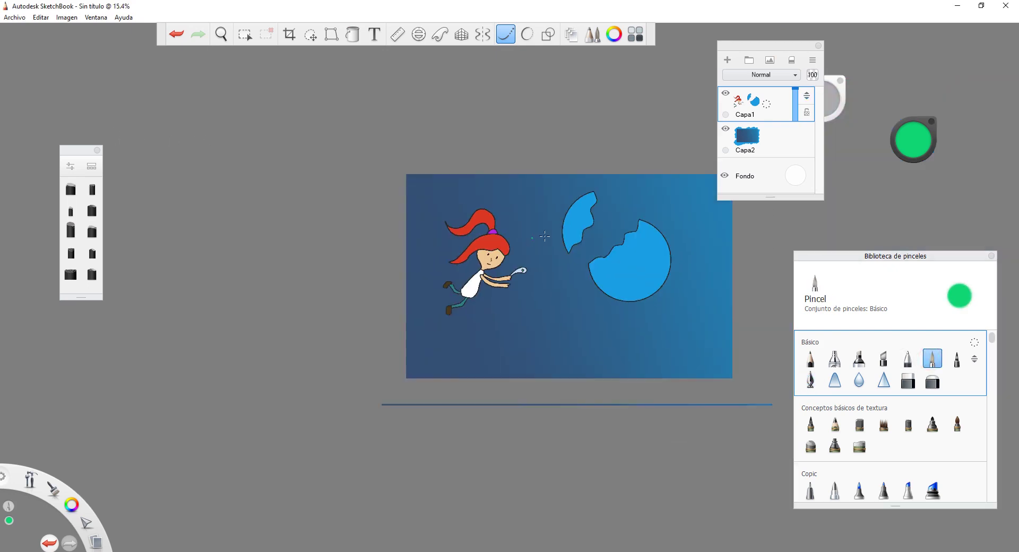
pyautogui.scroll(6, 554, 253)
pyautogui.scroll(-3, 481, 271)
pyautogui.scroll(3, 598, 246)
pyautogui.click(512, 277)
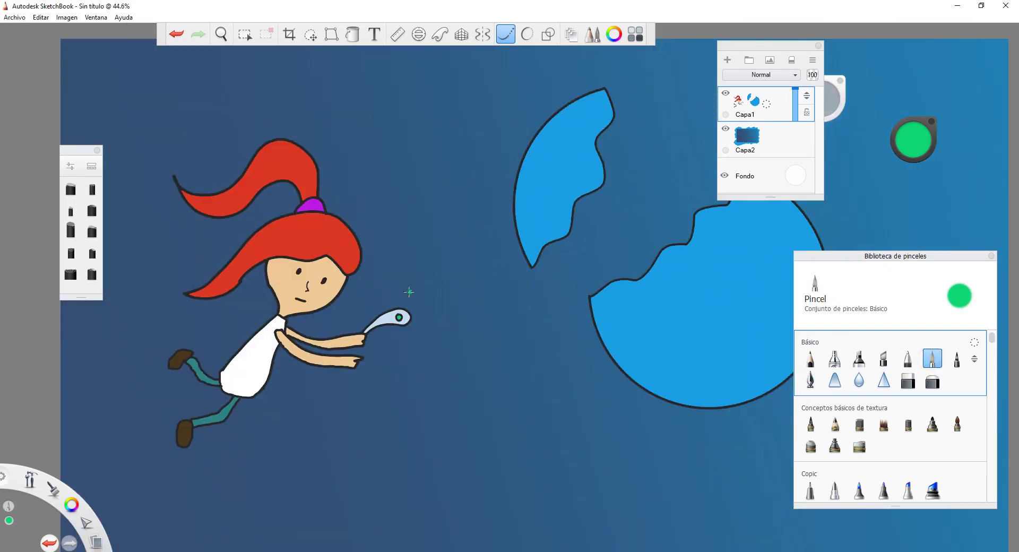
pyautogui.moveTo(414, 278); pyautogui.dragTo(447, 328)
pyautogui.moveTo(427, 250)
pyautogui.mouseDown()
pyautogui.moveTo(452, 265)
pyautogui.moveTo(471, 311)
pyautogui.mouseUp()
pyautogui.moveTo(451, 230); pyautogui.dragTo(488, 296)
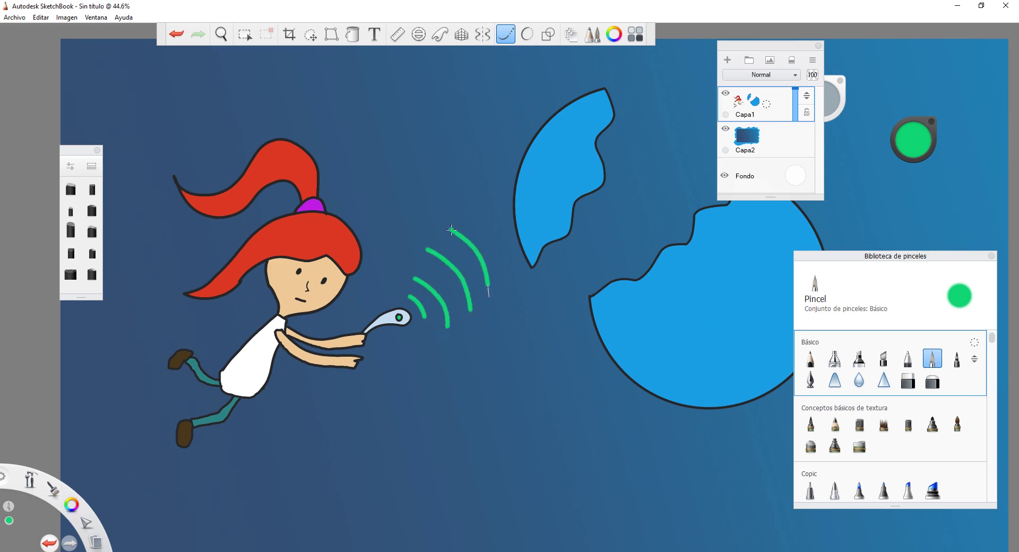
pyautogui.scroll(-3, 516, 272)
pyautogui.scroll(1, 516, 273)
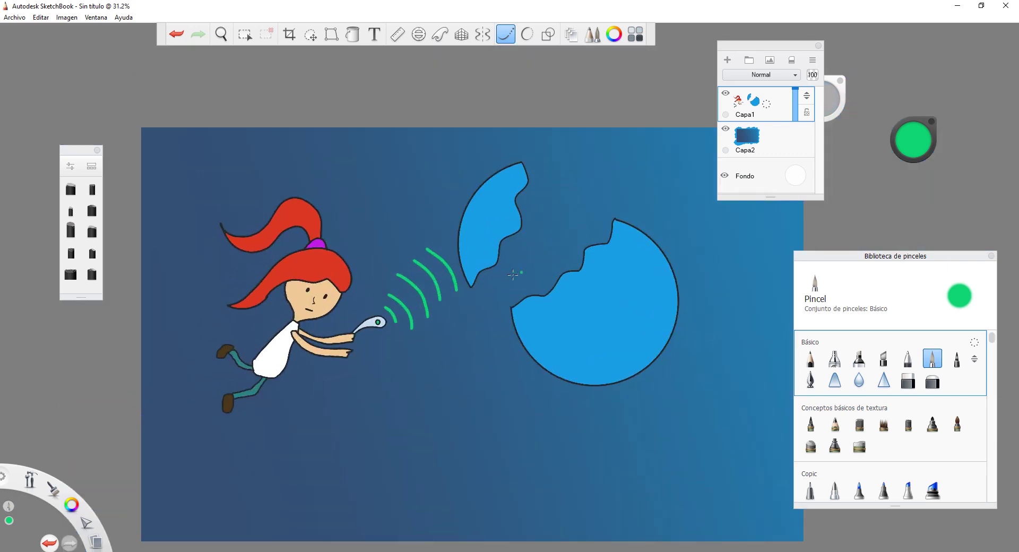
# Add a new layer beneath Capa1 and dot small white stars around the sky without Steady Stroke.
pyautogui.click(727, 60)
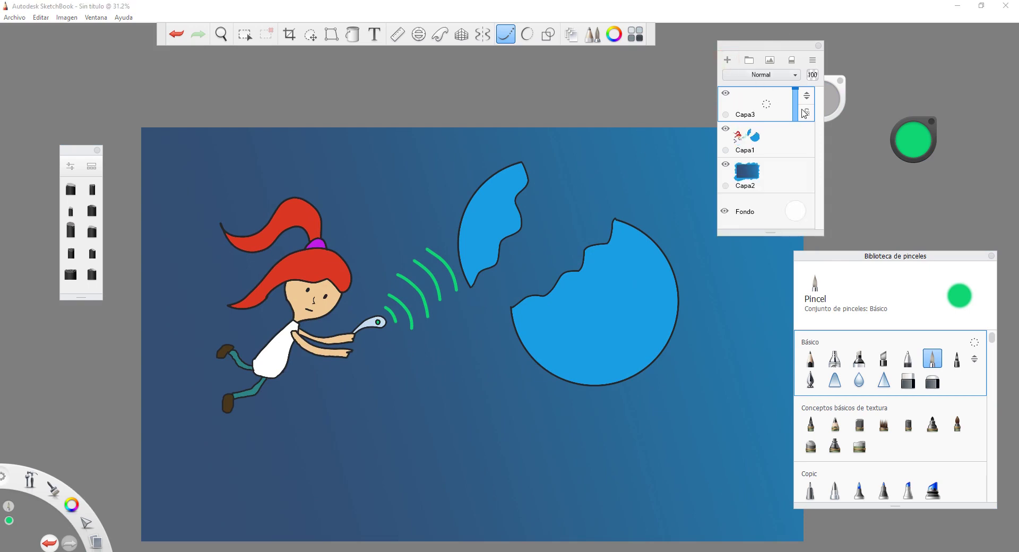
pyautogui.click(384, 188)
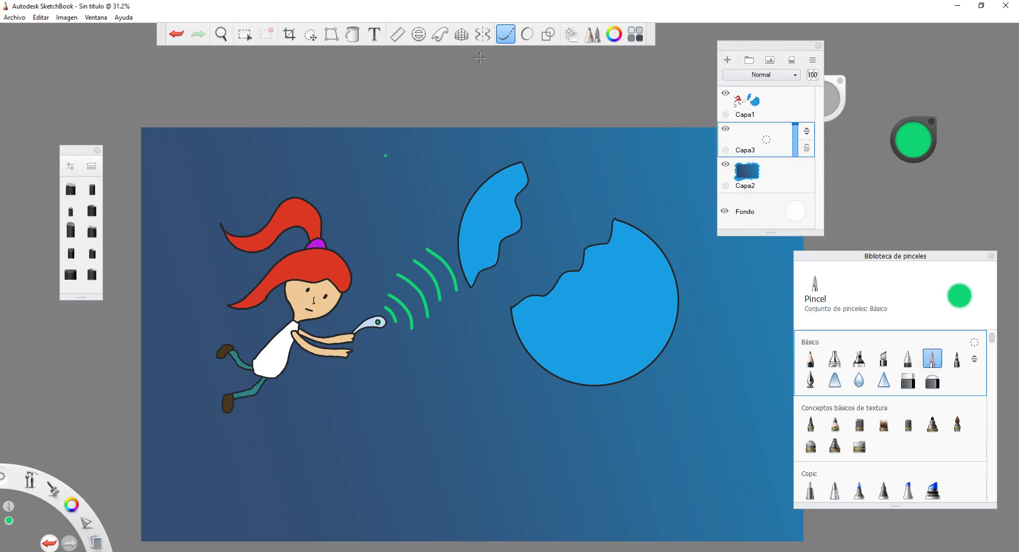
pyautogui.click(914, 140)
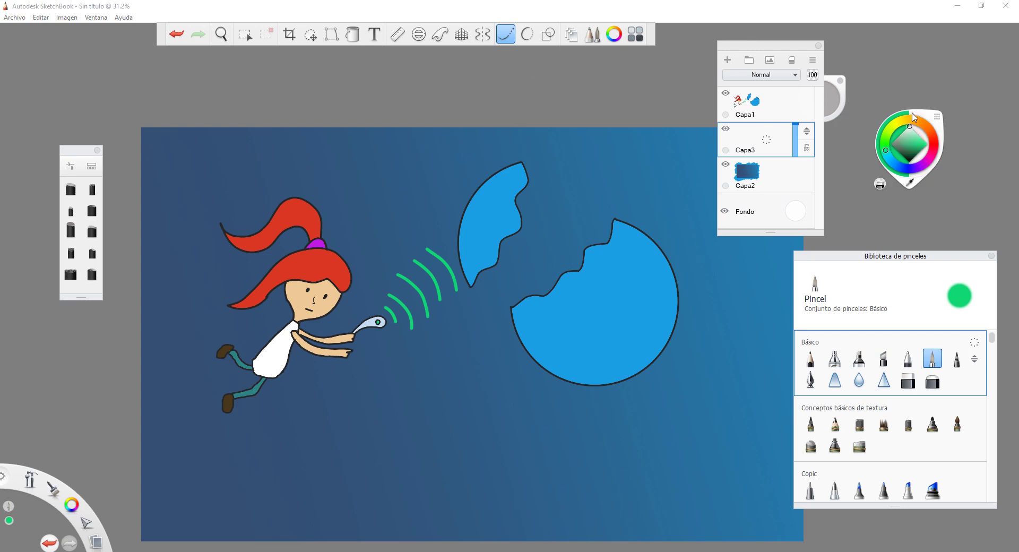
pyautogui.moveTo(908, 102); pyautogui.dragTo(908, 103)
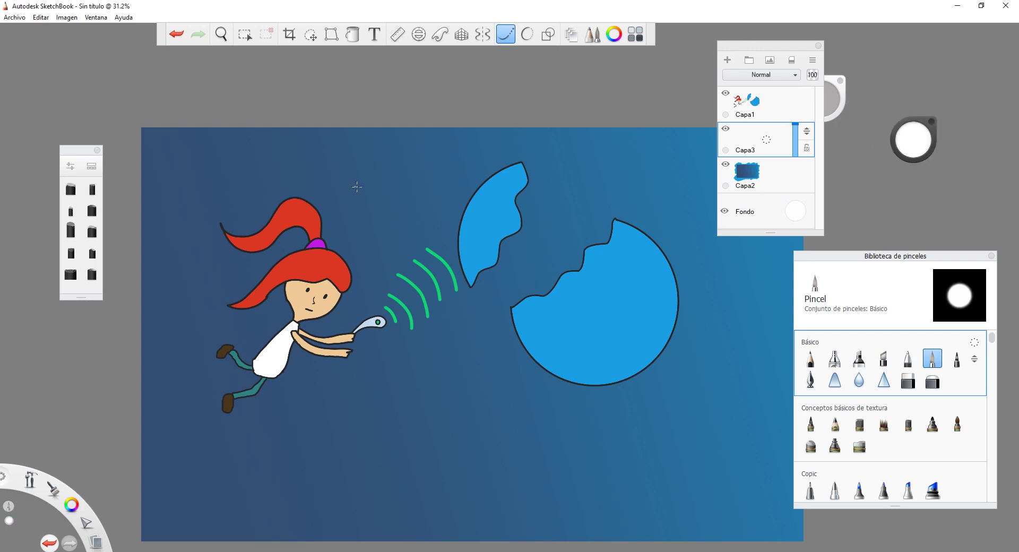
pyautogui.hotkey('ctrl', 'z')
pyautogui.scroll(3, 356, 185)
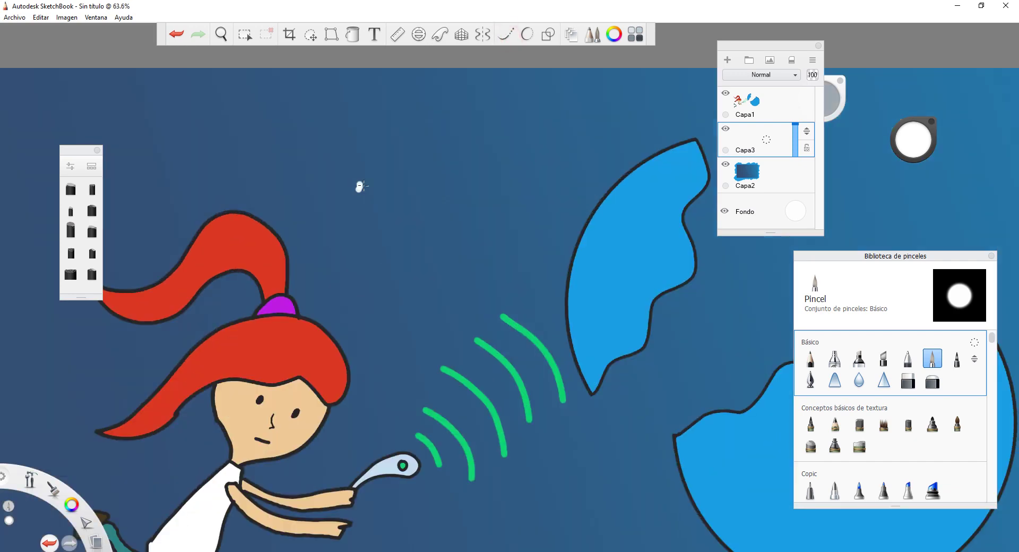
pyautogui.click(358, 188)
pyautogui.scroll(-4, 359, 188)
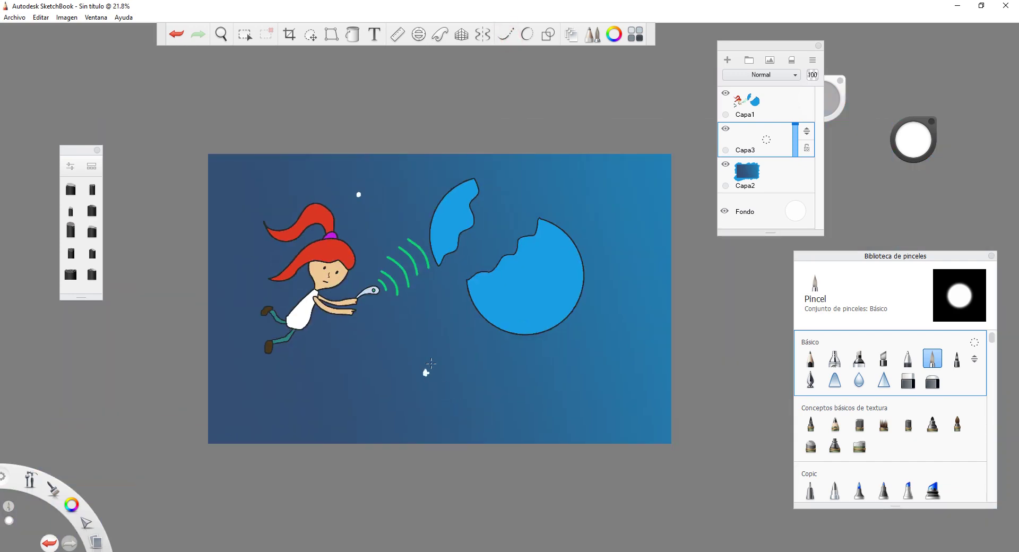
pyautogui.hotkey('ctrl', 'z')
pyautogui.click(433, 393)
# Switch the brush colour to light beige and scatter many small beige stars across the whole sky.
pyautogui.moveTo(920, 137); pyautogui.dragTo(919, 143)
pyautogui.click(908, 135)
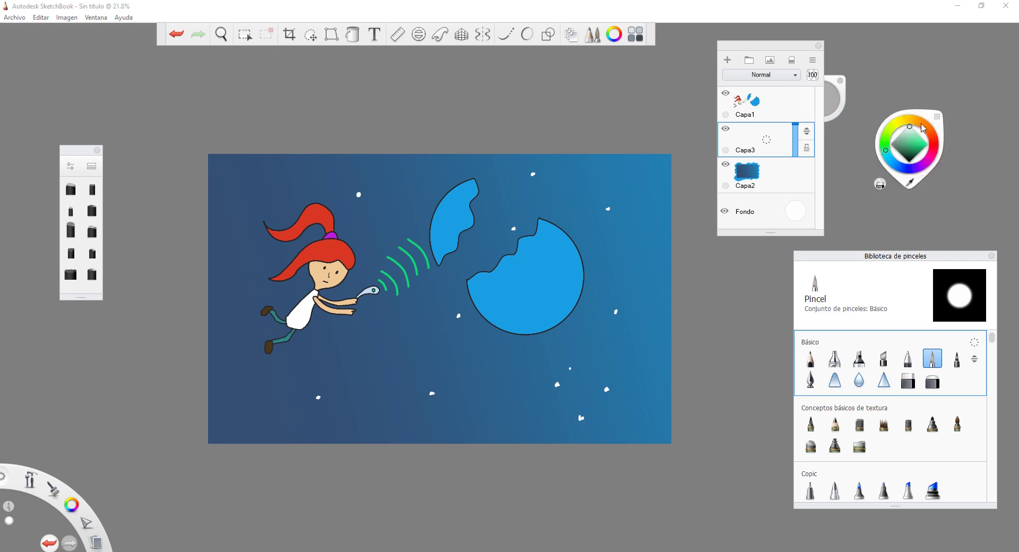
pyautogui.click(918, 122)
pyautogui.click(912, 136)
pyautogui.click(578, 342)
pyautogui.click(570, 319)
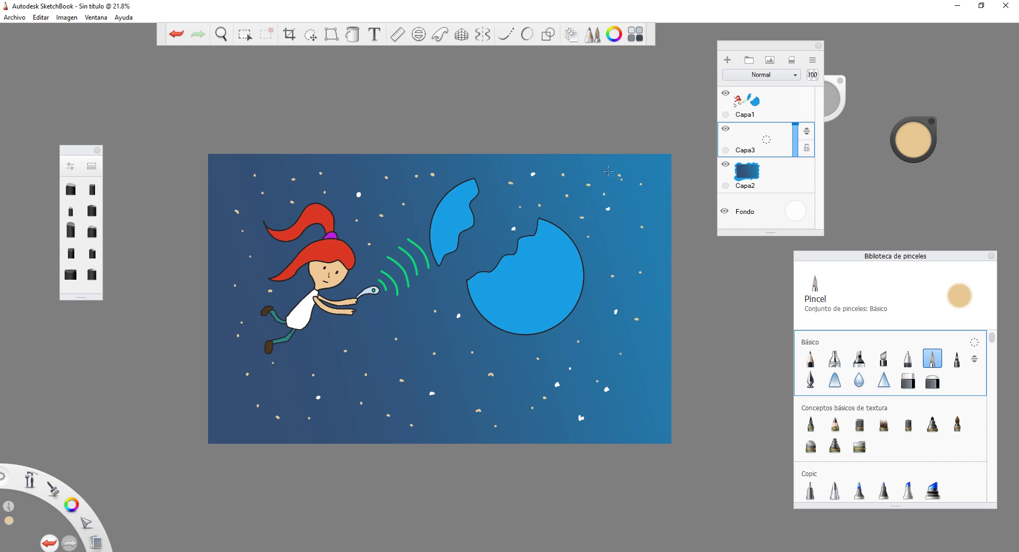
# Add a new layer above Capa1 for planet details, sampling the circle outline's near-black colour and turning Steady Stroke on.
pyautogui.click(727, 61)
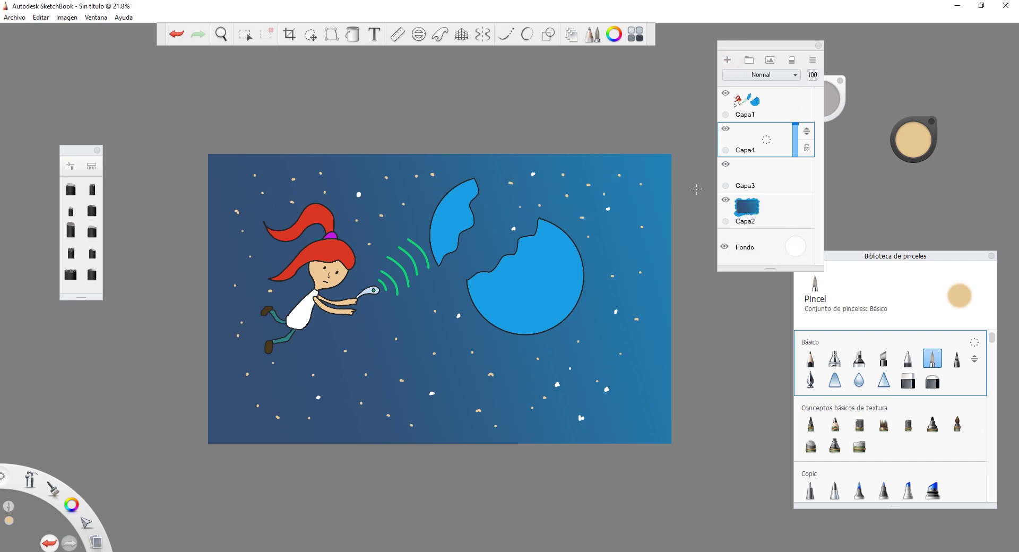
pyautogui.click(931, 359)
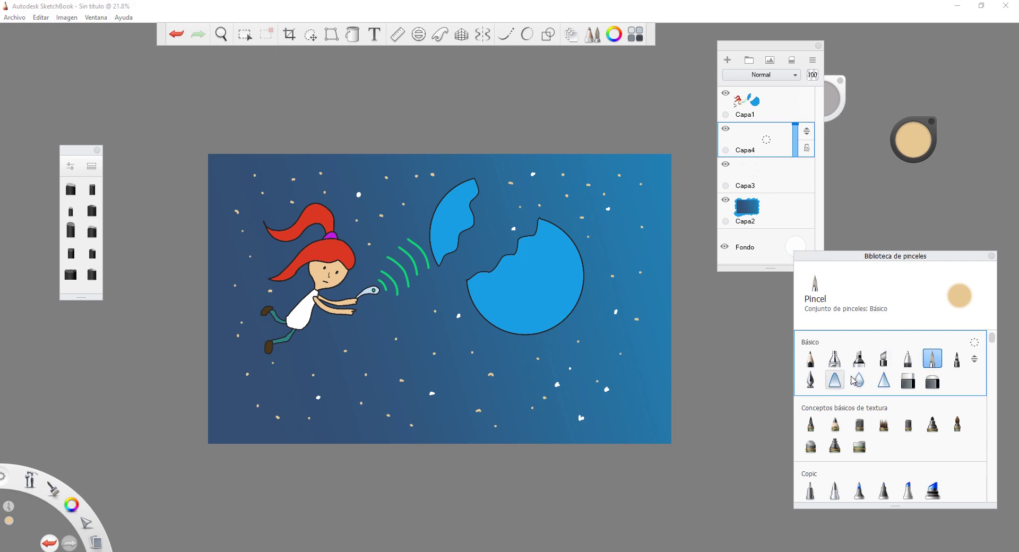
pyautogui.scroll(4, 544, 321)
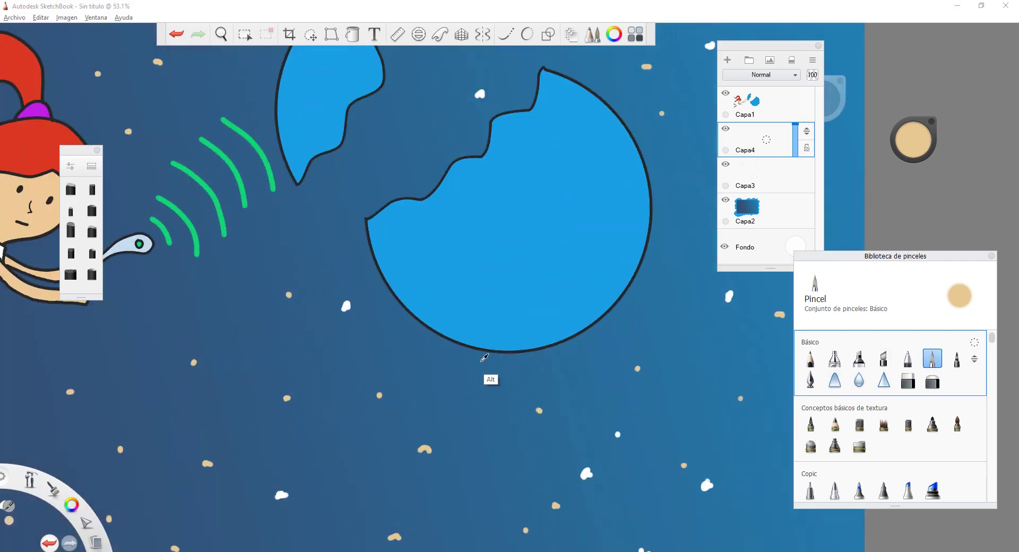
pyautogui.keyDown('alt'); pyautogui.click(478, 351); pyautogui.keyUp('alt')
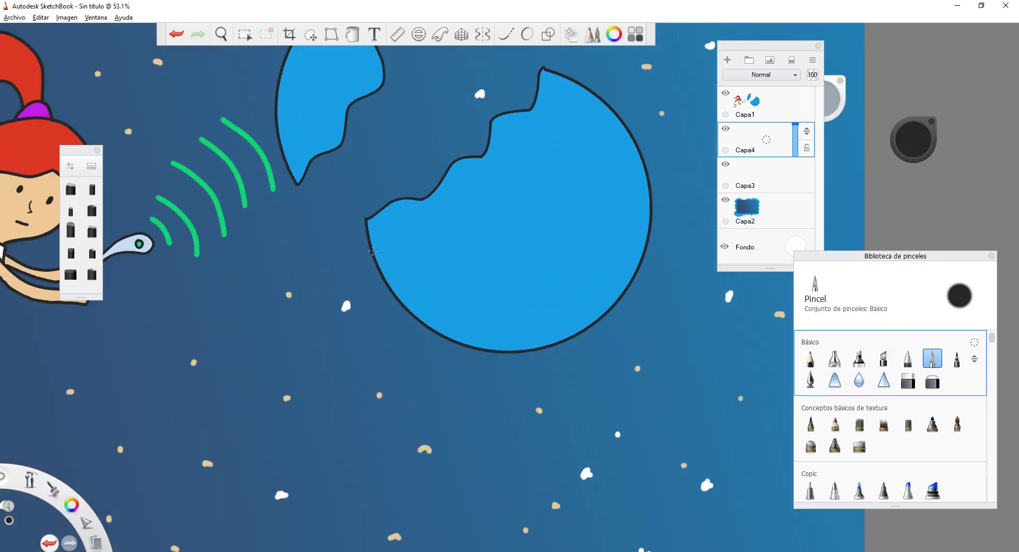
pyautogui.click(505, 34)
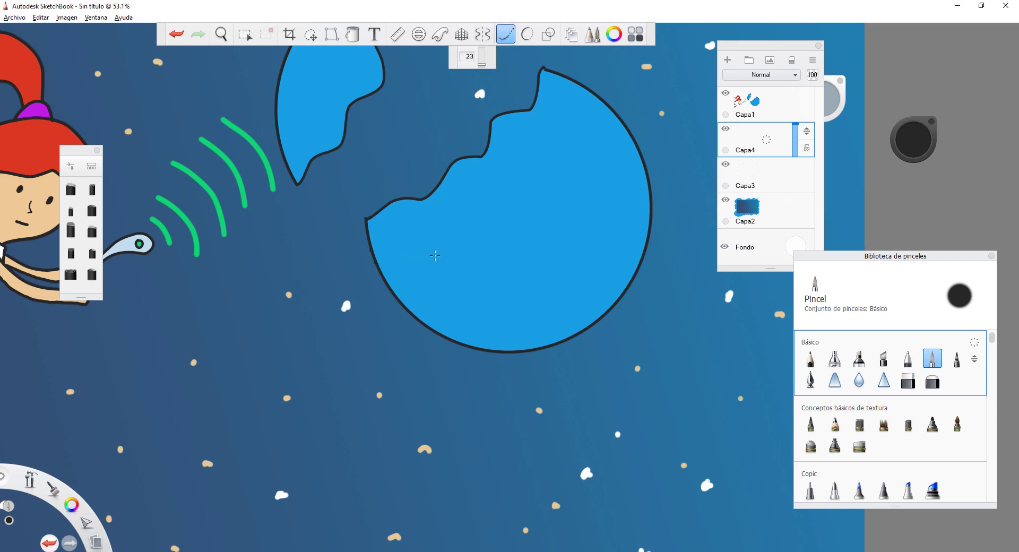
pyautogui.moveTo(804, 136); pyautogui.dragTo(804, 102)
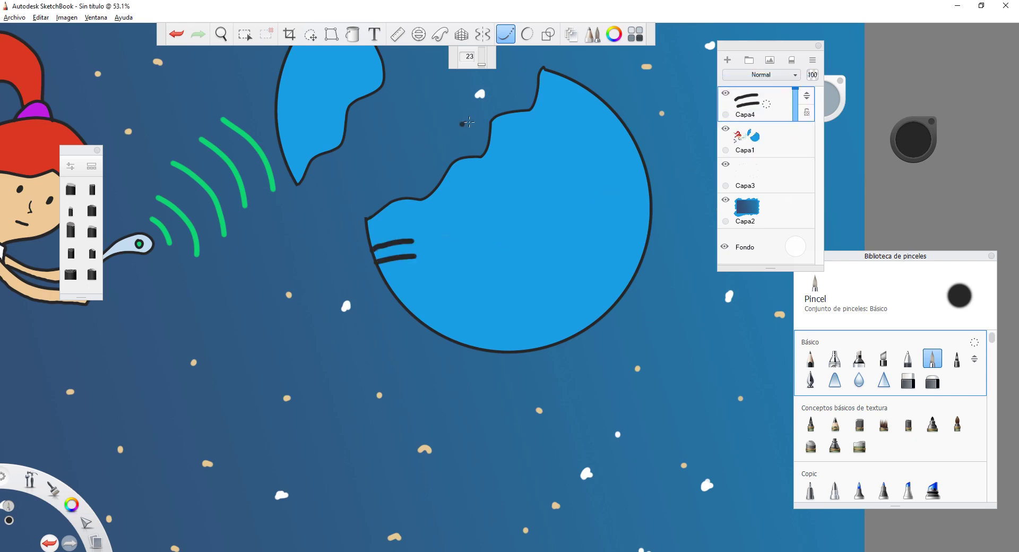
# Erase the two short trial strokes on the larger piece with the hard eraser and set the Pincel brush size to 8.1.
pyautogui.click(907, 380)
pyautogui.moveTo(417, 245); pyautogui.dragTo(374, 258)
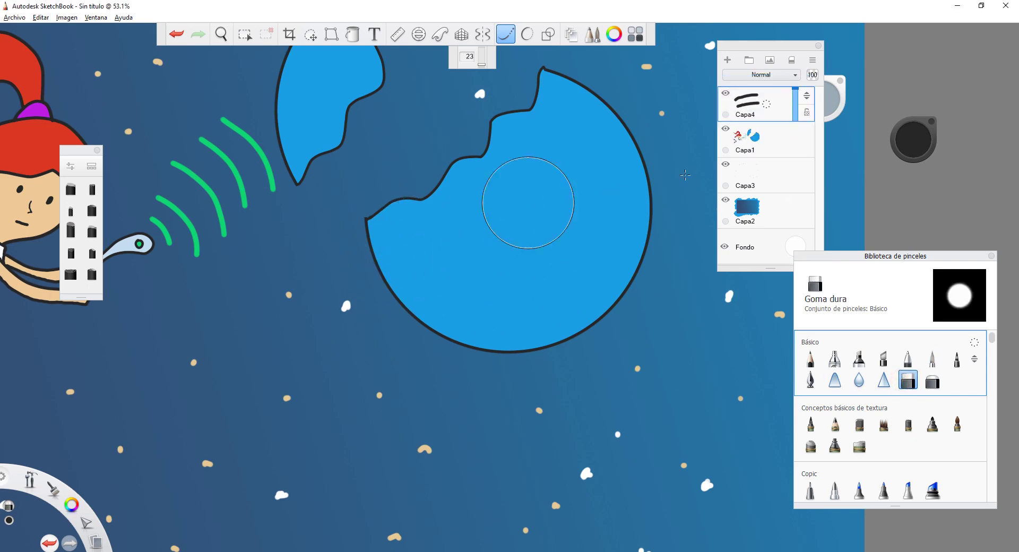
pyautogui.click(932, 358)
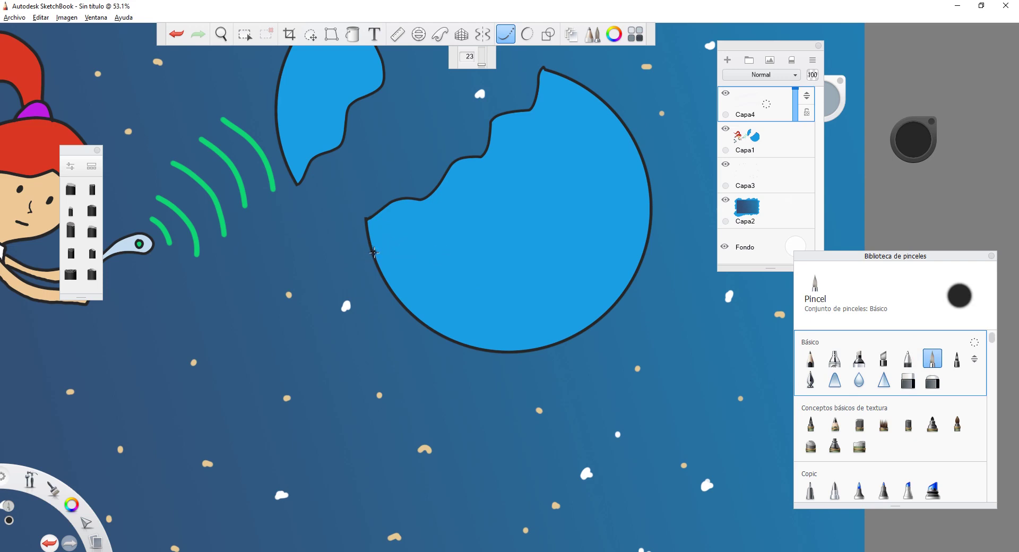
pyautogui.moveTo(836, 107); pyautogui.dragTo(836, 105)
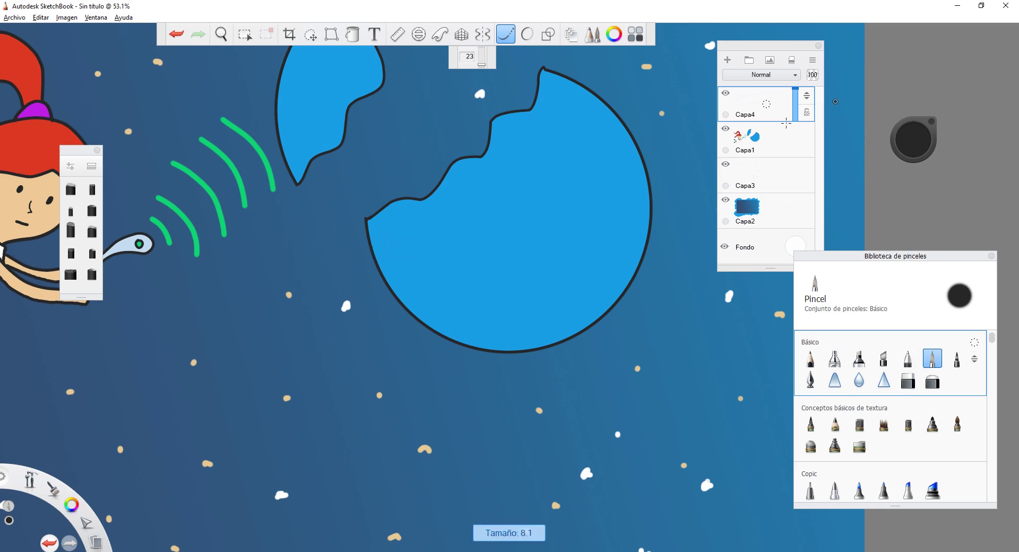
# Draw two long wavy continent outlines across the larger circle piece and two small pointed shapes along its outer edge.
pyautogui.moveTo(376, 253)
pyautogui.mouseDown()
pyautogui.moveTo(460, 241)
pyautogui.moveTo(526, 202)
pyautogui.moveTo(594, 190)
pyautogui.moveTo(642, 154)
pyautogui.mouseUp()
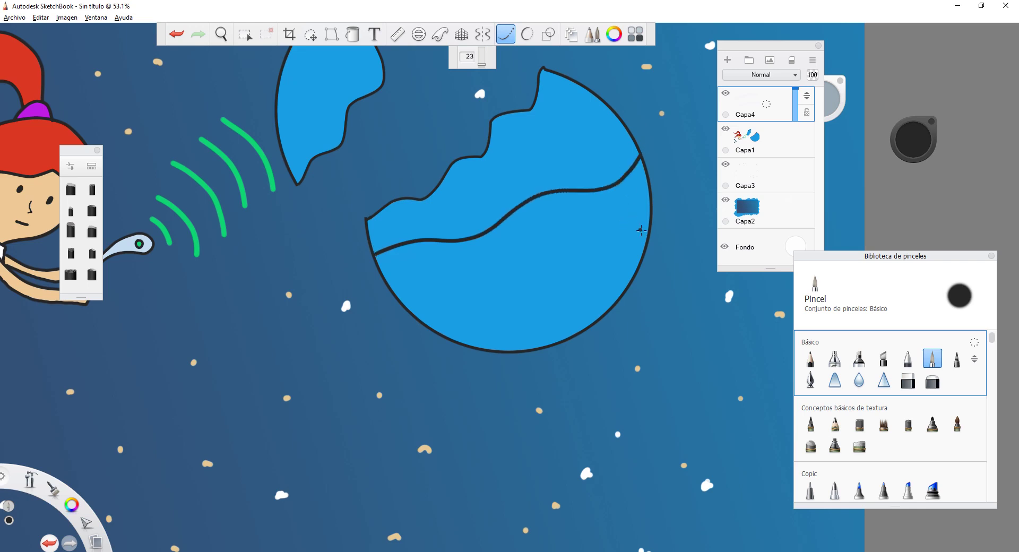
pyautogui.moveTo(648, 232)
pyautogui.mouseDown()
pyautogui.moveTo(554, 252)
pyautogui.moveTo(540, 290)
pyautogui.moveTo(491, 303)
pyautogui.moveTo(469, 345)
pyautogui.mouseUp()
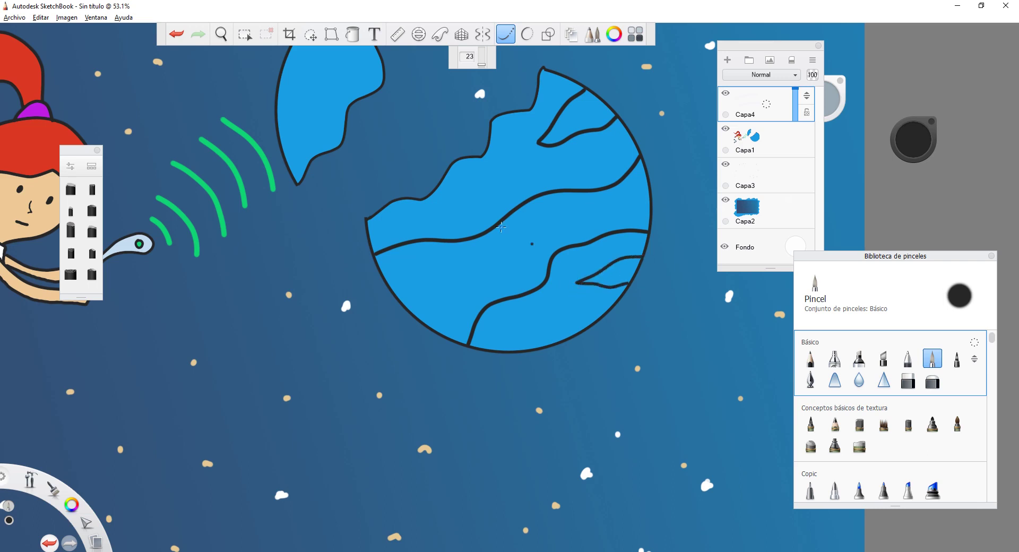
pyautogui.scroll(-4, 395, 151)
# Outline three small islands and an edge cap on the smaller planet piece, and a matching cap along the larger piece's lower edge.
pyautogui.scroll(5, 355, 120)
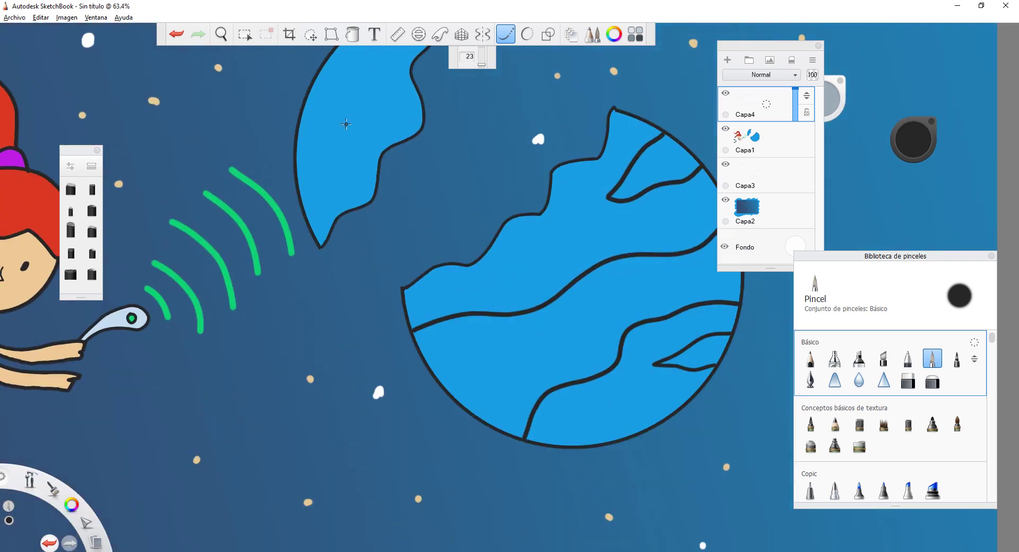
pyautogui.moveTo(373, 102)
pyautogui.mouseDown()
pyautogui.moveTo(383, 116)
pyautogui.moveTo(348, 168)
pyautogui.moveTo(343, 132)
pyautogui.mouseUp()
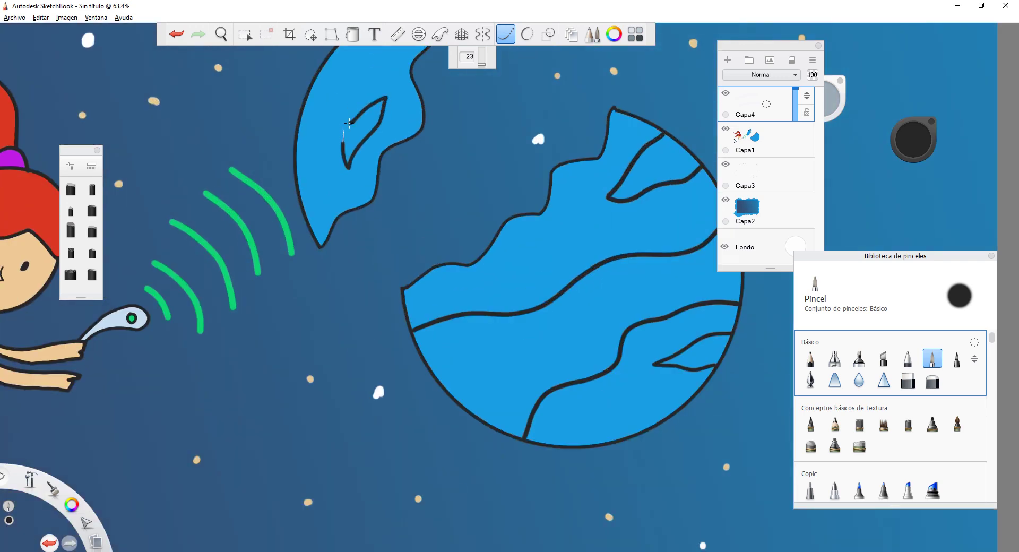
pyautogui.scroll(-3, 348, 123)
pyautogui.scroll(3, 359, 135)
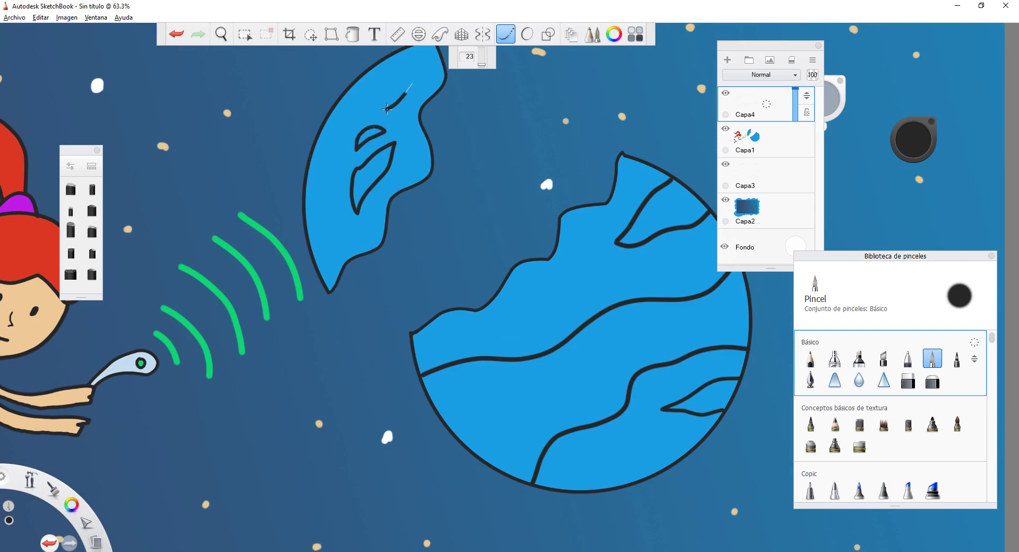
pyautogui.scroll(-5, 386, 108)
pyautogui.scroll(5, 382, 178)
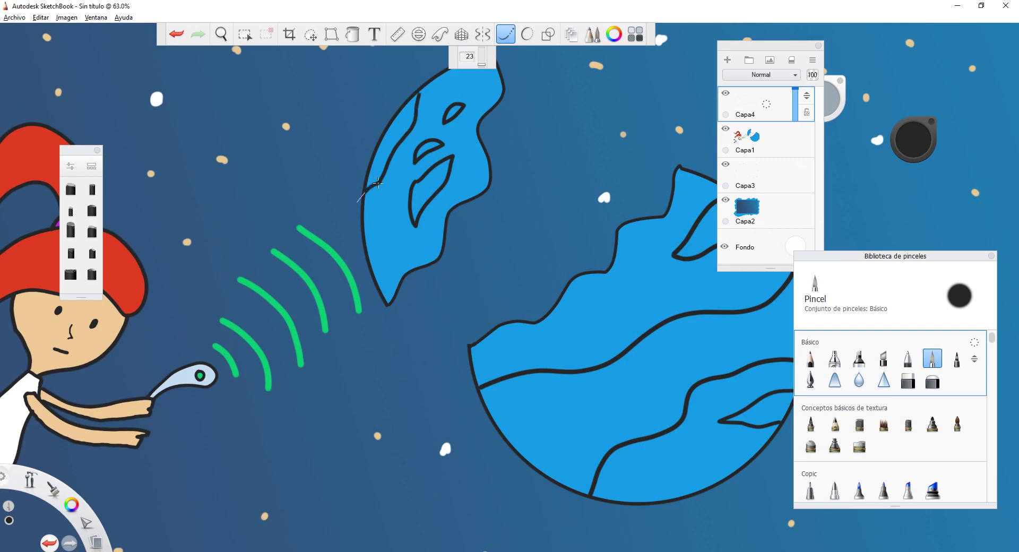
pyautogui.scroll(-5, 377, 182)
pyautogui.scroll(8, 454, 250)
pyautogui.moveTo(400, 311)
pyautogui.mouseDown()
pyautogui.moveTo(409, 287)
pyautogui.moveTo(466, 242)
pyautogui.moveTo(597, 200)
pyautogui.mouseUp()
# Set the colour to white, choose the Fill tool and try filling the smaller piece's edge cap, undoing the result.
pyautogui.moveTo(902, 143); pyautogui.dragTo(905, 96)
pyautogui.scroll(-8, 493, 320)
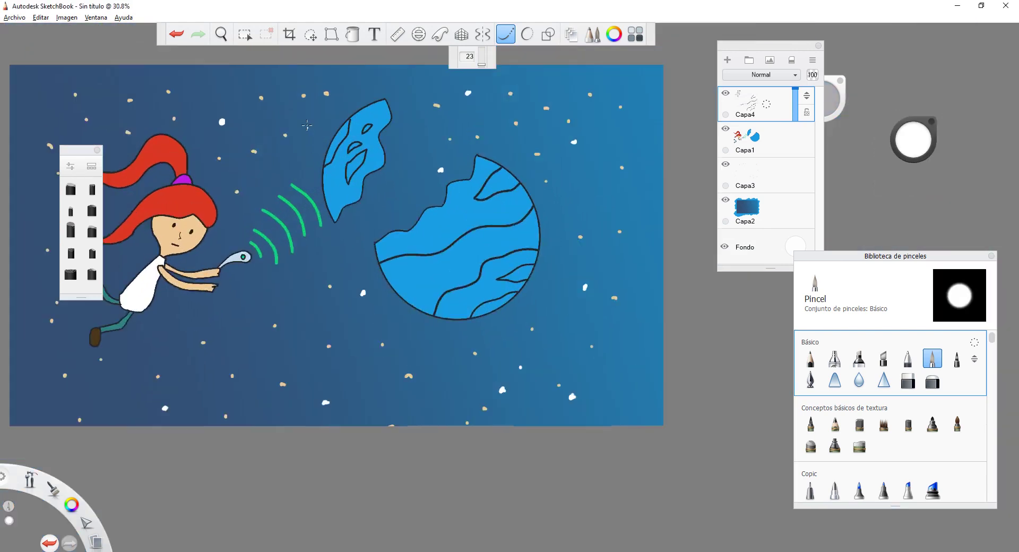
pyautogui.scroll(2, 307, 126)
pyautogui.click(352, 34)
pyautogui.click(352, 151)
pyautogui.hotkey('ctrl', 'z')
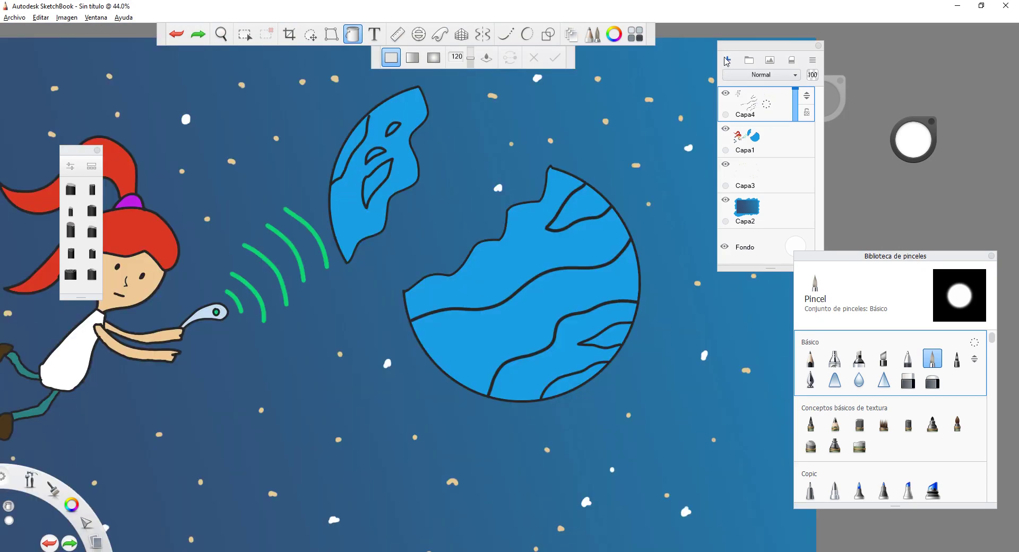
# Add an empty layer above Capa4, and fill both edge caps white on Capa4 with Fill sampling all layers.
pyautogui.click(726, 59)
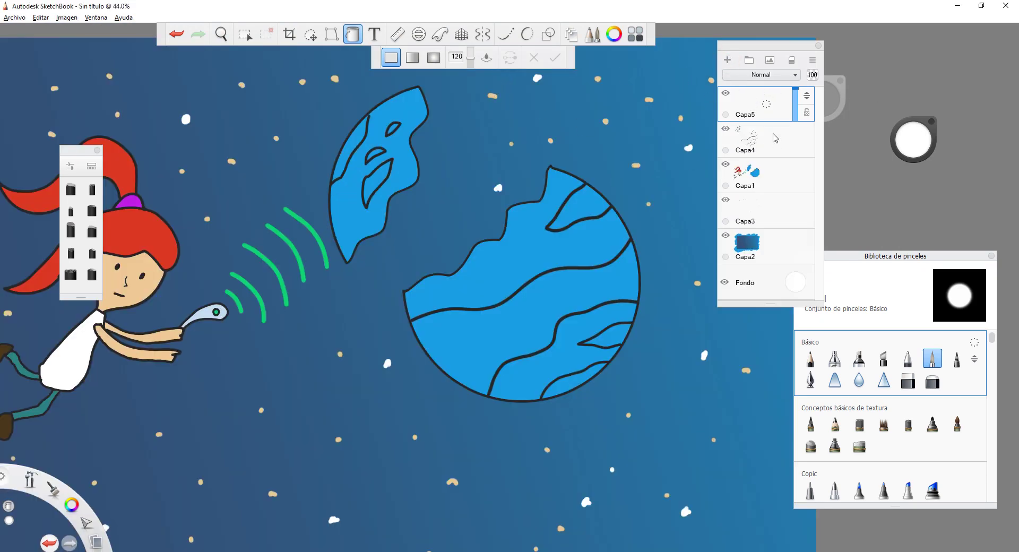
pyautogui.click(765, 146)
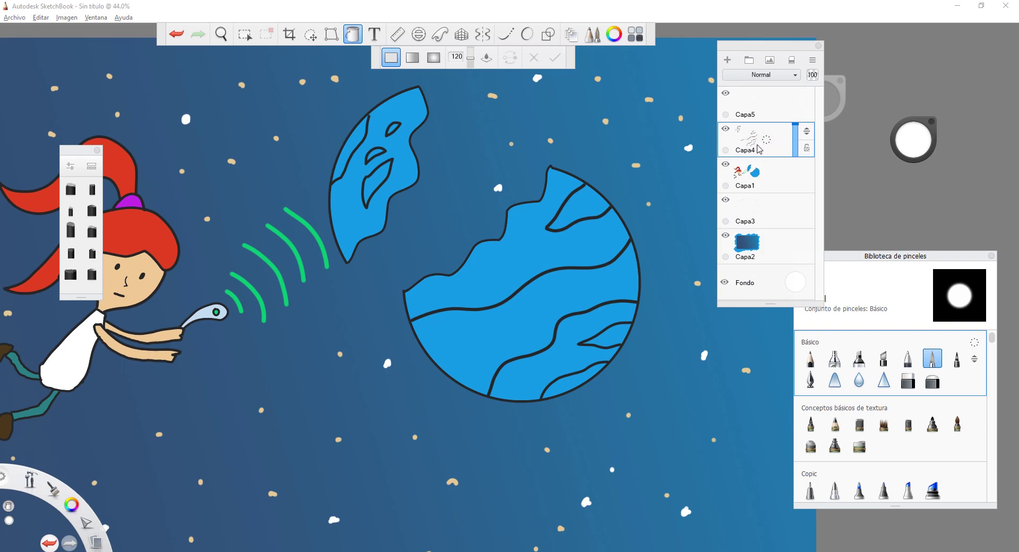
pyautogui.click(480, 62)
pyautogui.click(344, 154)
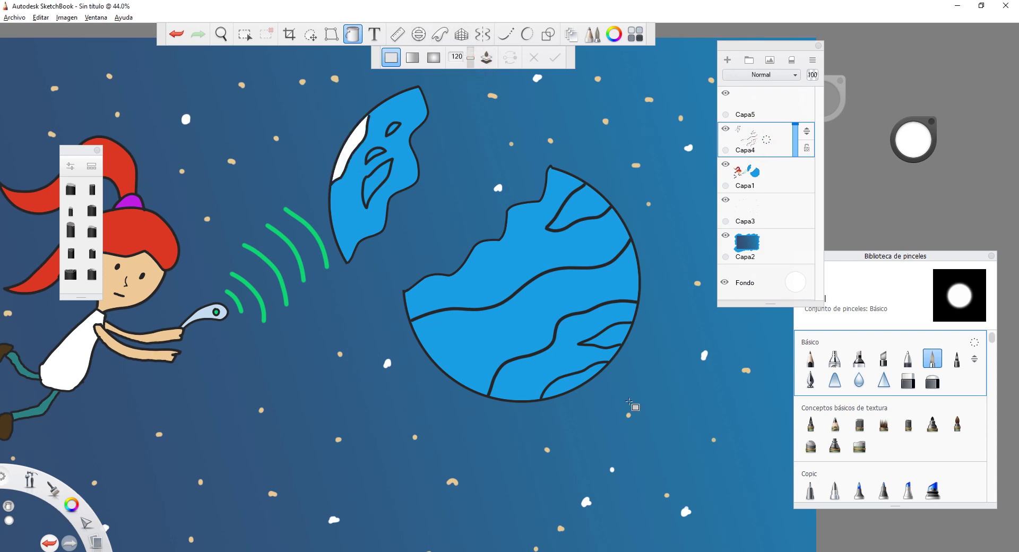
pyautogui.click(572, 384)
# Set the colour to bright green and fill two pointed landmasses on the larger piece and two islands on the smaller piece.
pyautogui.click(911, 139)
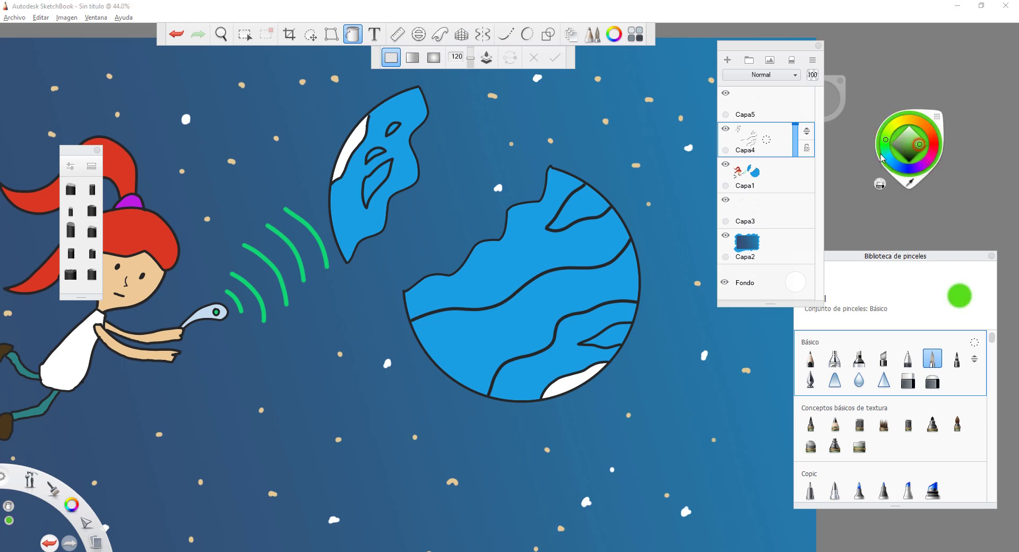
pyautogui.click(605, 334)
pyautogui.click(580, 205)
pyautogui.click(374, 181)
pyautogui.click(375, 157)
# Set the colour to orange and fill the larger piece's wide wavy band and the smaller piece's uppermost island.
pyautogui.click(900, 135)
pyautogui.click(920, 124)
pyautogui.click(481, 341)
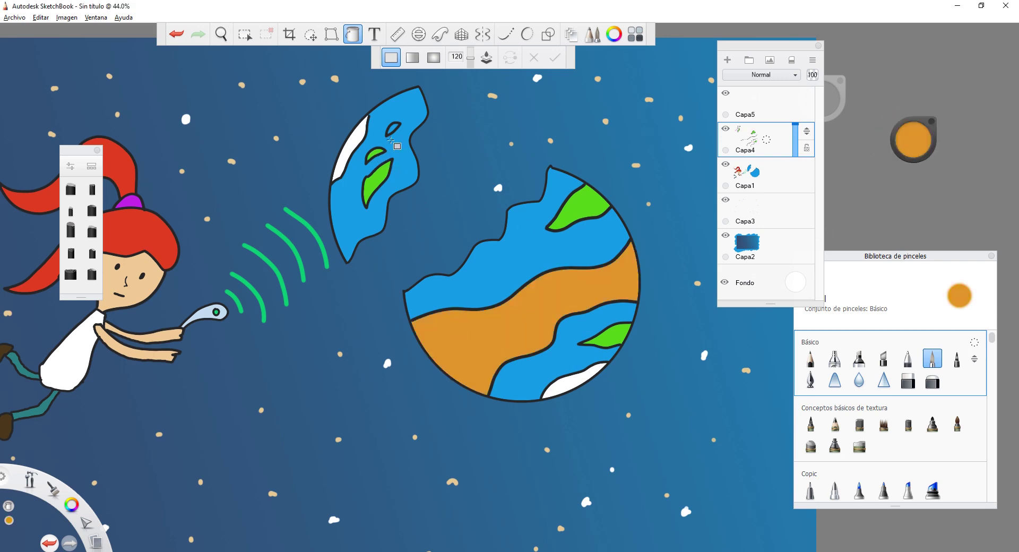
pyautogui.click(395, 128)
pyautogui.scroll(-6, 366, 154)
pyautogui.scroll(4, 448, 194)
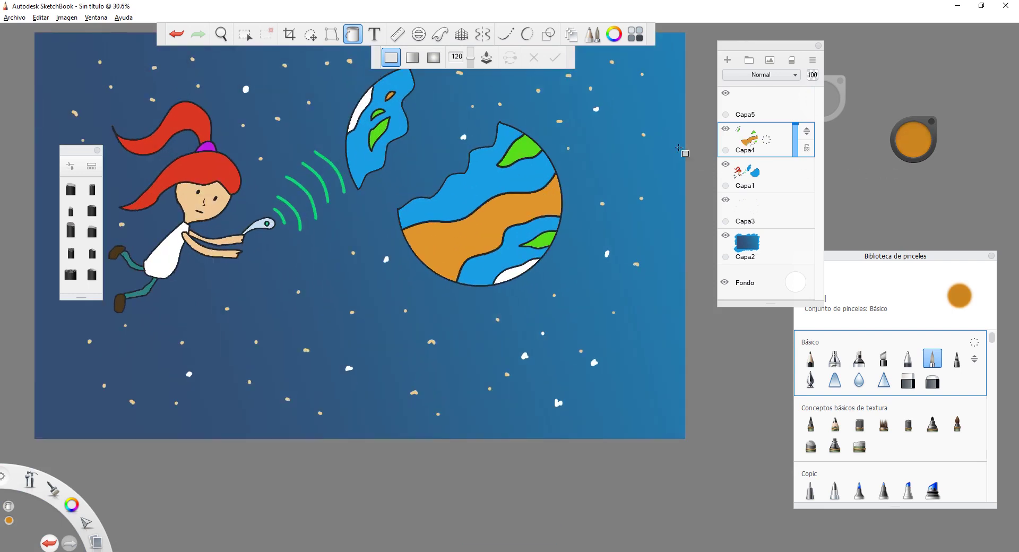
# Try dark brown Aerógrafo strokes on the lower end of the orange band and undo the last one.
pyautogui.click(834, 358)
pyautogui.moveTo(916, 135); pyautogui.dragTo(920, 148)
pyautogui.scroll(4, 409, 251)
pyautogui.moveTo(463, 235); pyautogui.dragTo(463, 243)
pyautogui.moveTo(450, 242); pyautogui.dragTo(452, 237)
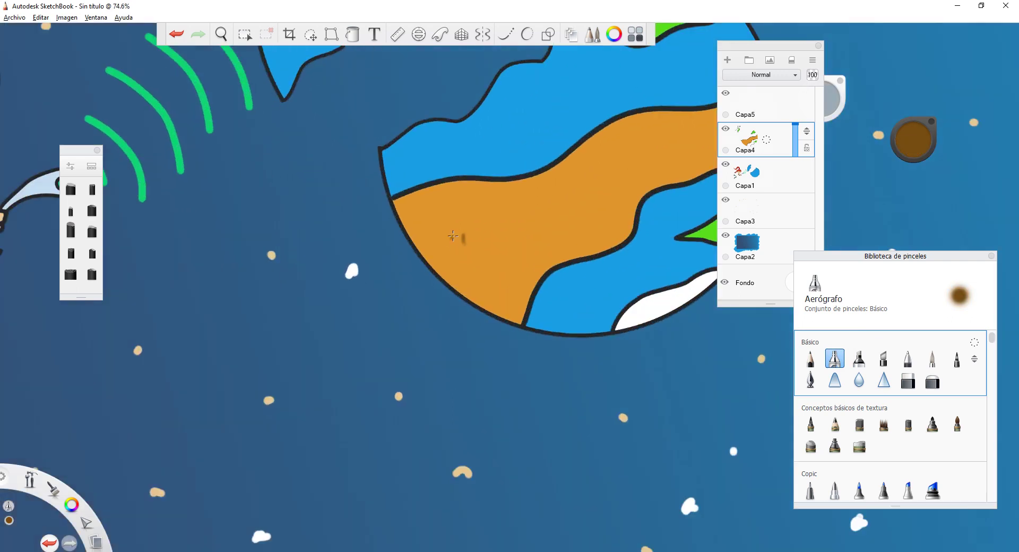
pyautogui.hotkey('ctrl', 'z')
# Adjust the airbrush size and shade the orange band in dark brown along its lower and upper edges.
pyautogui.moveTo(830, 105); pyautogui.dragTo(829, 99)
pyautogui.moveTo(535, 263)
pyautogui.mouseDown()
pyautogui.moveTo(610, 236)
pyautogui.moveTo(633, 205)
pyautogui.moveTo(638, 213)
pyautogui.mouseUp()
pyautogui.scroll(-5, 540, 253)
pyautogui.scroll(3, 579, 210)
pyautogui.moveTo(546, 222)
pyautogui.mouseDown()
pyautogui.moveTo(521, 247)
pyautogui.moveTo(571, 207)
pyautogui.moveTo(521, 247)
pyautogui.mouseUp()
pyautogui.moveTo(556, 211); pyautogui.dragTo(623, 194)
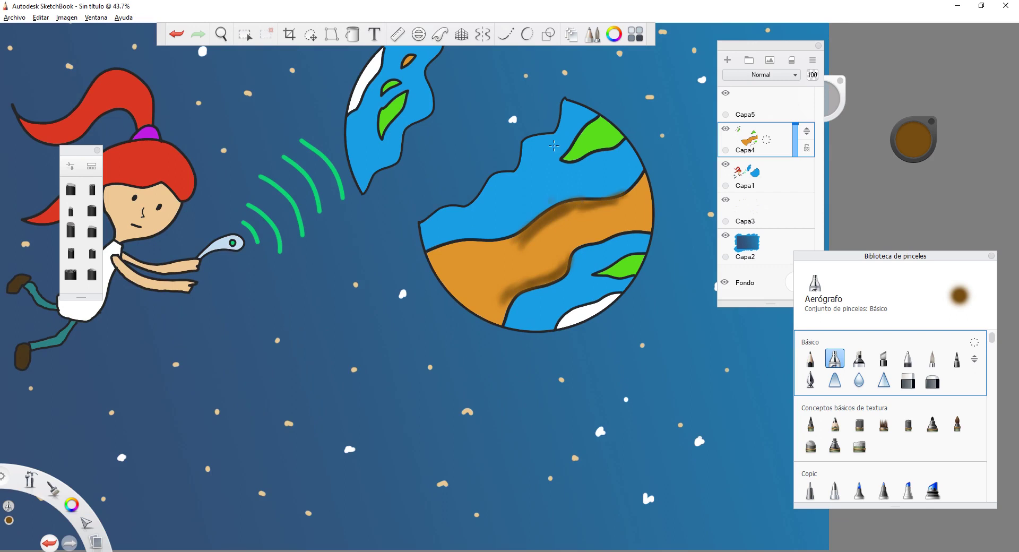
# Undo the dark brown airbrush shading on the orange band.
pyautogui.hotkey('ctrl', 'z')
pyautogui.hotkey('ctrl', 'z')
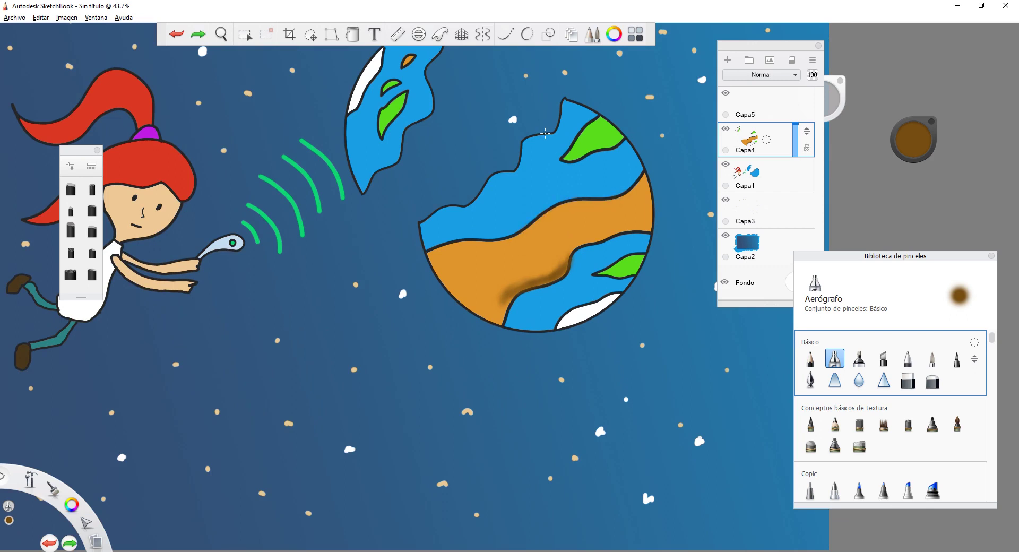
pyautogui.hotkey('ctrl', 'z')
pyautogui.hotkey('ctrl', 'z')
pyautogui.hotkey('ctrl', 'z')
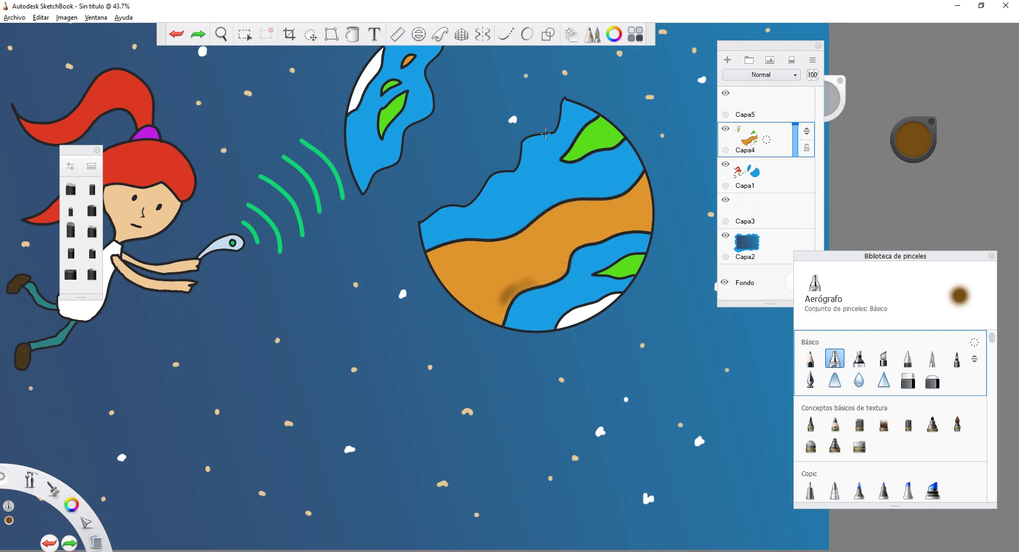
pyautogui.hotkey('ctrl', 'z')
pyautogui.hotkey('ctrl', 'z')
pyautogui.scroll(-4, 544, 132)
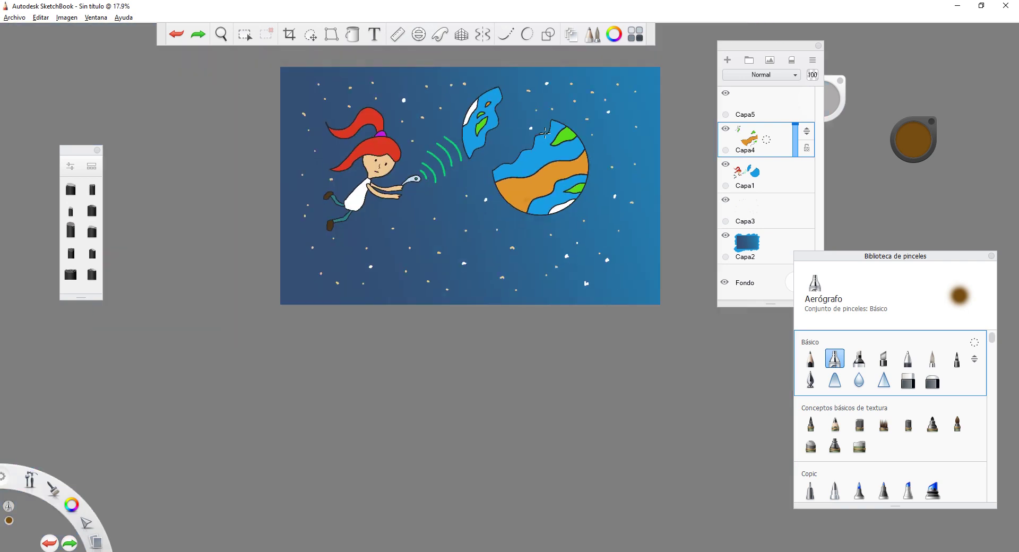
pyautogui.scroll(2, 545, 132)
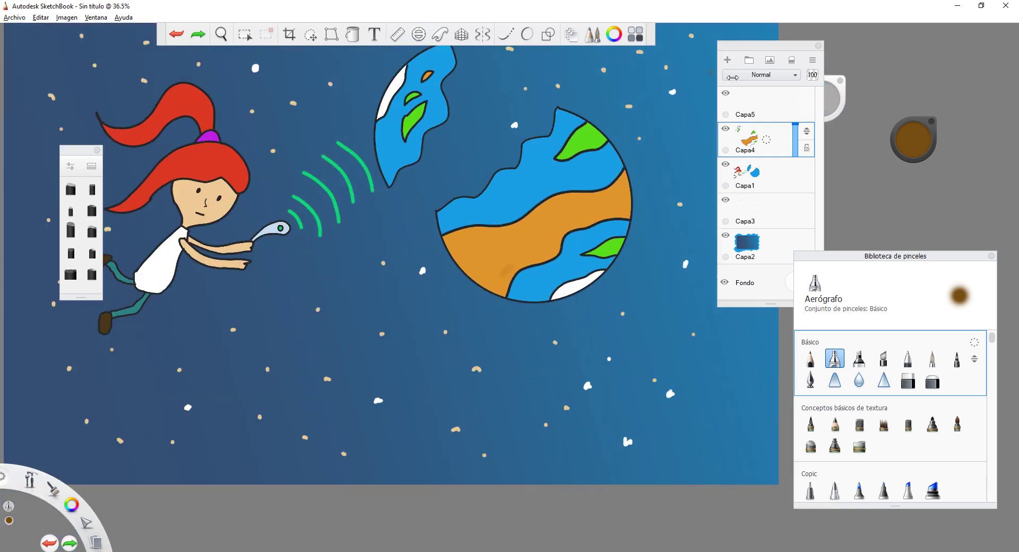
# Add a new layer above Capa4 and set up the Pincel brush with a dark blue colour.
pyautogui.click(727, 60)
pyautogui.moveTo(806, 130)
pyautogui.mouseDown()
pyautogui.moveTo(802, 198)
pyautogui.moveTo(804, 136)
pyautogui.mouseUp()
pyautogui.click(932, 358)
pyautogui.moveTo(911, 140); pyautogui.dragTo(913, 154)
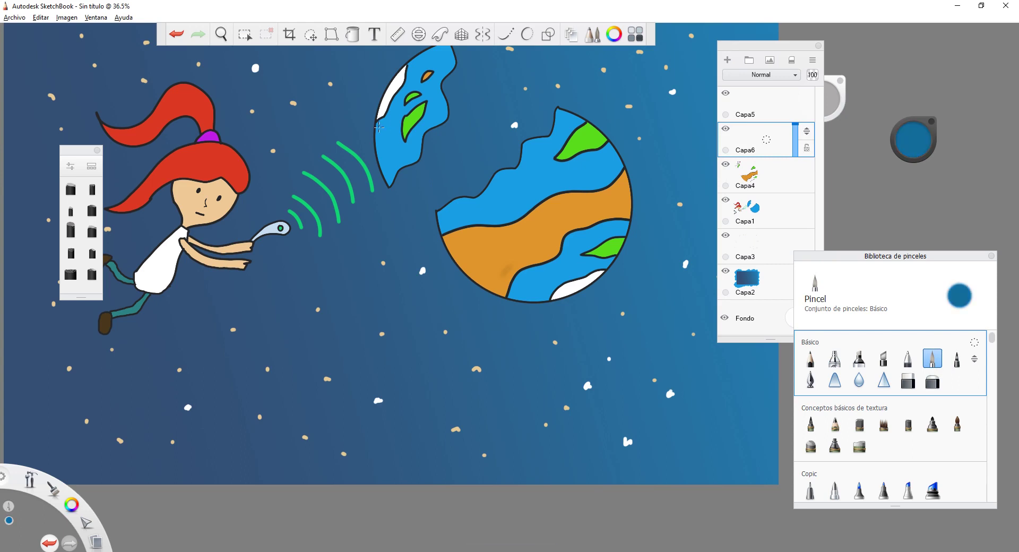
# Try layer Capa6 at several positions in the layer stack with a dark blue test stroke, and delete the layer.
pyautogui.scroll(5, 375, 129)
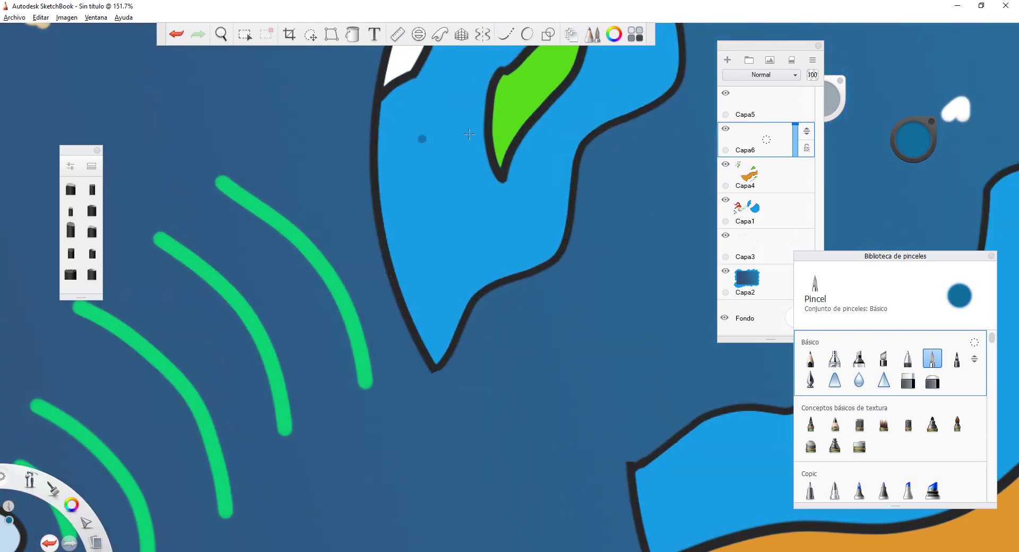
pyautogui.moveTo(804, 132); pyautogui.dragTo(805, 282)
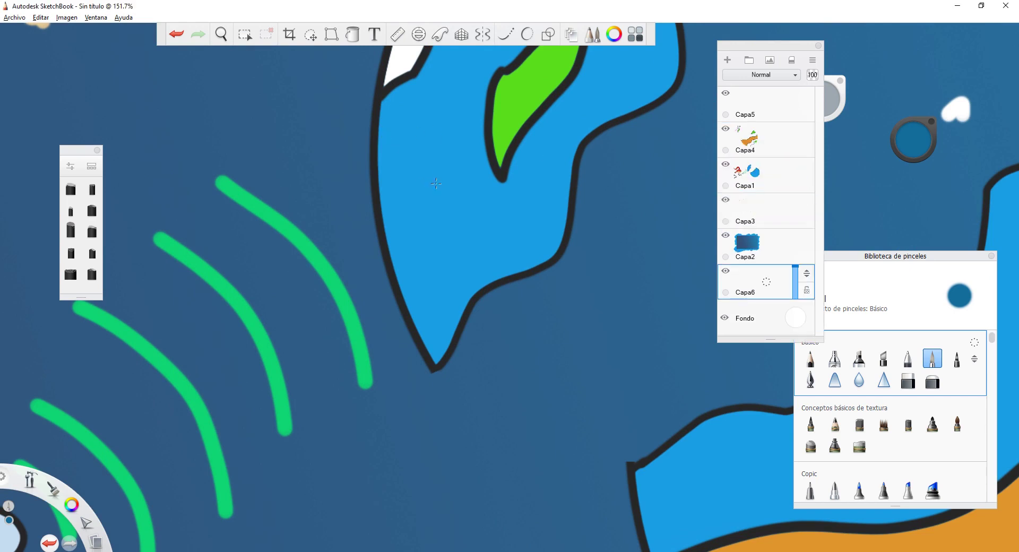
pyautogui.moveTo(810, 281); pyautogui.dragTo(806, 169)
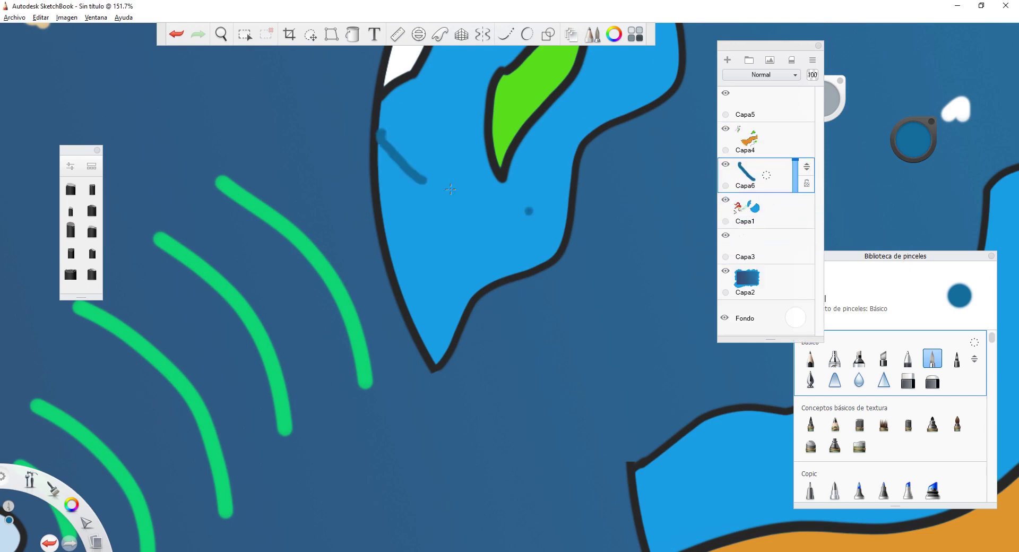
pyautogui.hotkey('ctrl', 'z')
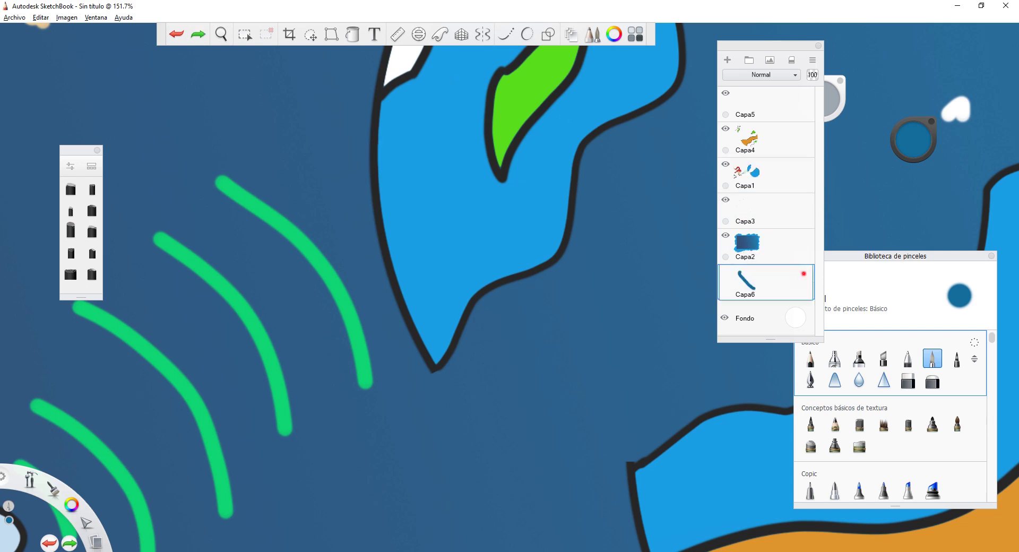
pyautogui.hotkey('ctrl', 'y')
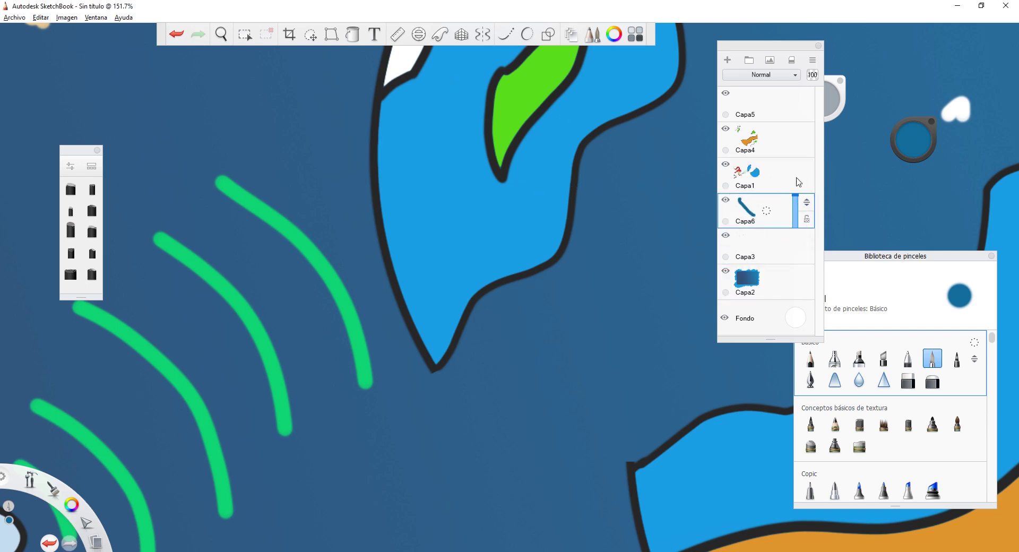
pyautogui.moveTo(766, 211); pyautogui.dragTo(737, 207)
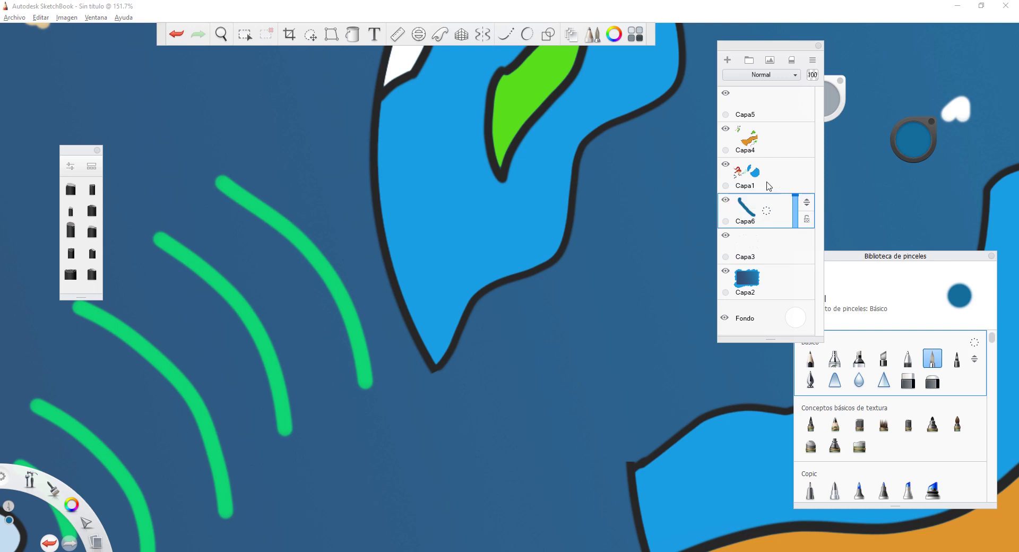
# Select layer Capa1 and try a dark blue shading stroke at the smaller piece's outer edge, undoing it.
pyautogui.click(771, 173)
pyautogui.scroll(5, 396, 143)
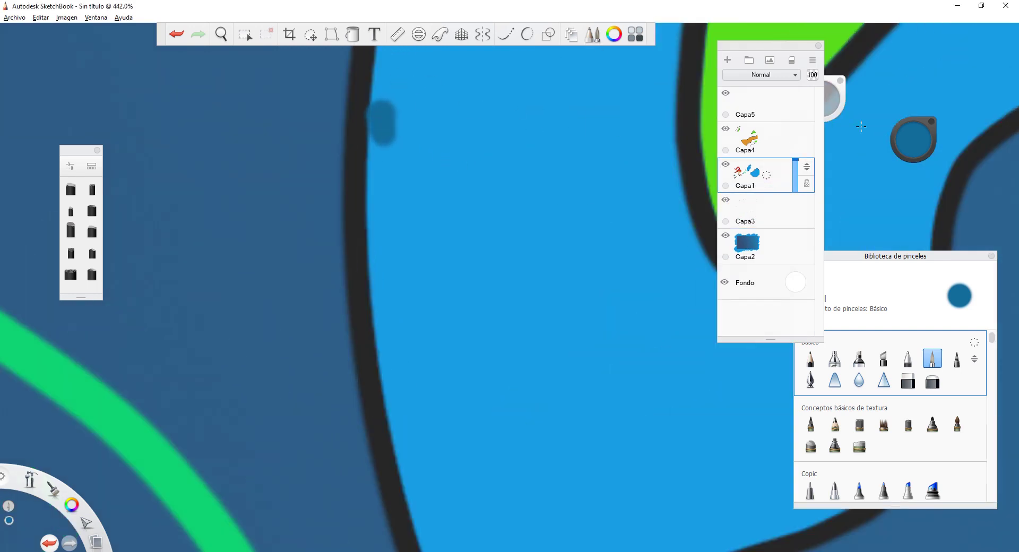
pyautogui.moveTo(374, 102); pyautogui.dragTo(428, 141)
pyautogui.scroll(-4, 432, 149)
pyautogui.hotkey('ctrl', 'z')
pyautogui.scroll(-5, 513, 155)
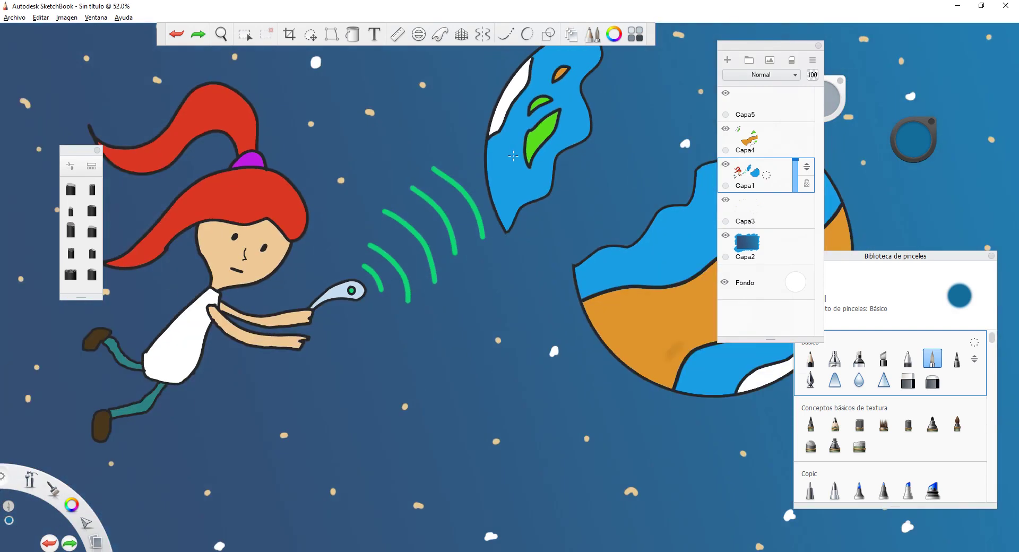
# Turn Steady Stroke on and draw a thin dark blue curved shadow boundary across the smaller piece's lower part.
pyautogui.click(506, 33)
pyautogui.scroll(6, 499, 143)
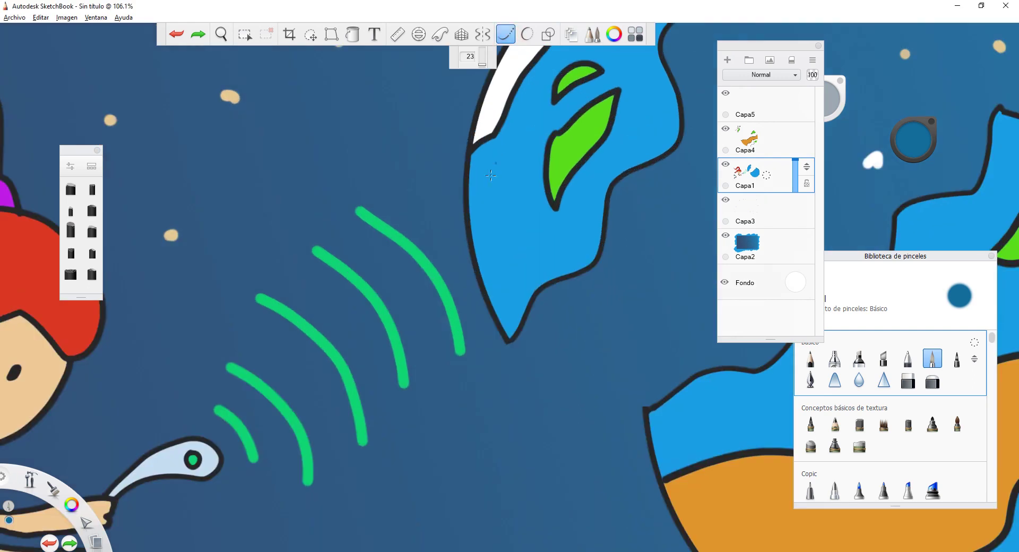
pyautogui.moveTo(459, 217)
pyautogui.mouseDown()
pyautogui.moveTo(501, 282)
pyautogui.moveTo(578, 354)
pyautogui.moveTo(714, 415)
pyautogui.mouseUp()
pyautogui.scroll(-9, 584, 299)
pyautogui.scroll(3, 594, 290)
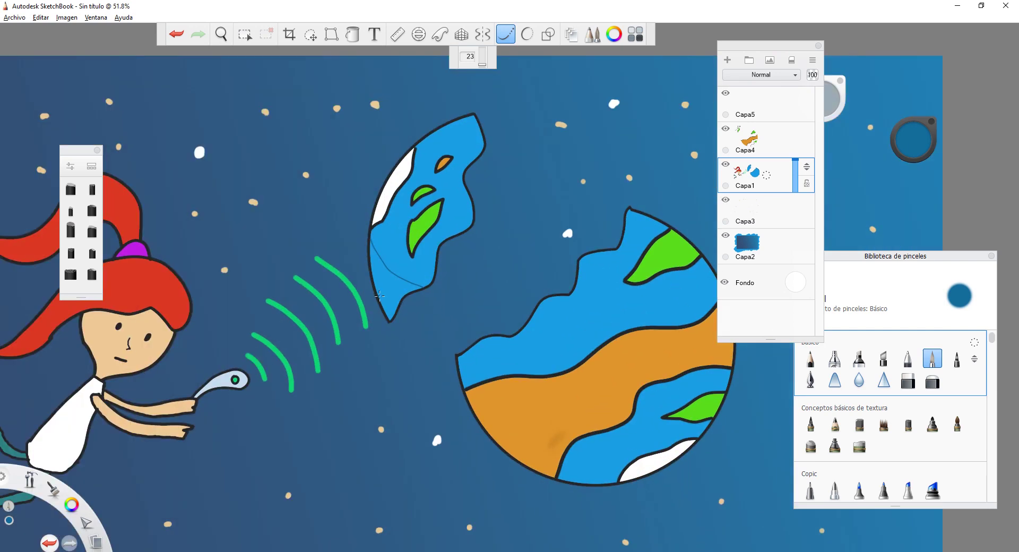
# Fill the smaller piece's lower tip below the shadow boundary with dark blue.
pyautogui.scroll(3, 379, 296)
pyautogui.click(350, 36)
pyautogui.click(412, 277)
pyautogui.scroll(-4, 412, 244)
pyautogui.scroll(2, 491, 303)
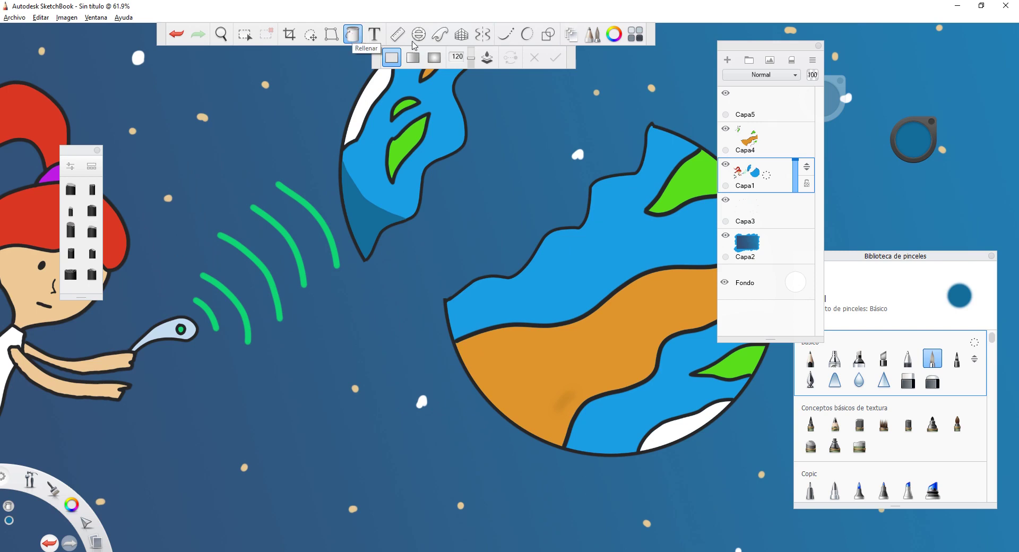
# Draw two dark blue shadow boundary lines with Steady Stroke across the larger piece's upper and lower blue areas.
pyautogui.click(506, 34)
pyautogui.scroll(4, 663, 363)
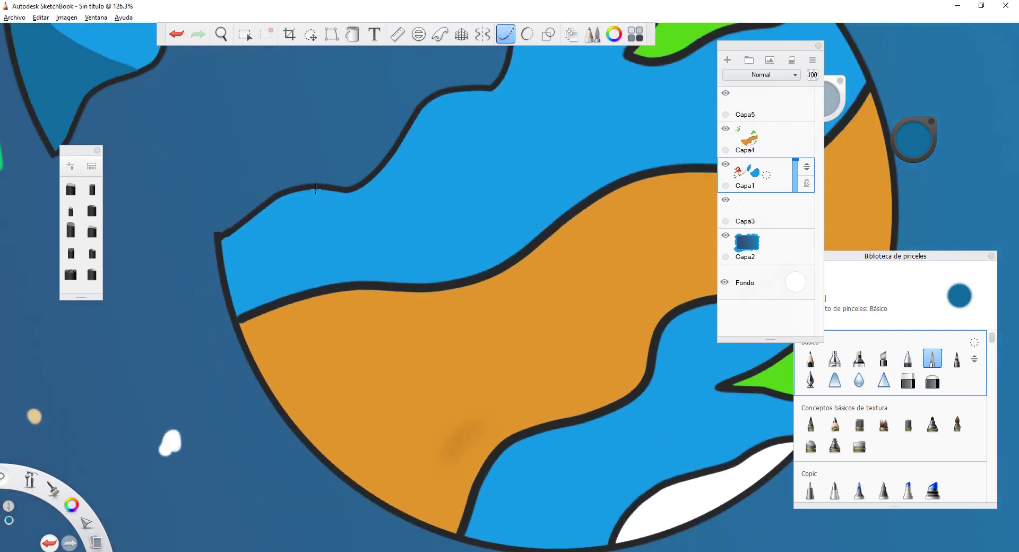
pyautogui.moveTo(323, 205); pyautogui.dragTo(377, 274)
pyautogui.moveTo(550, 430); pyautogui.dragTo(628, 491)
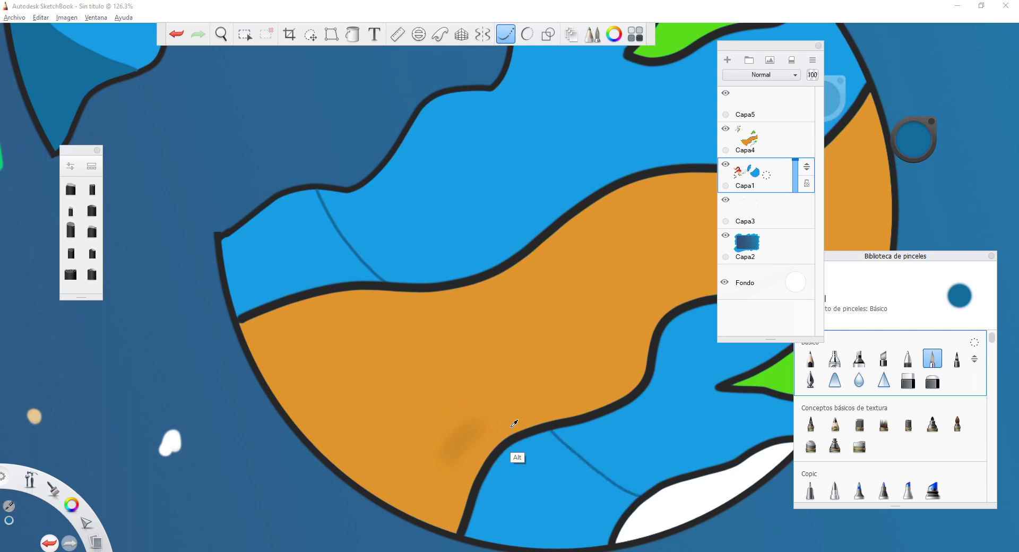
# Fill both marked shadow areas on the larger piece with the smaller piece's dark blue, and sample the orange band's colour.
pyautogui.keyDown('alt'); pyautogui.click(513, 443); pyautogui.keyUp('alt')
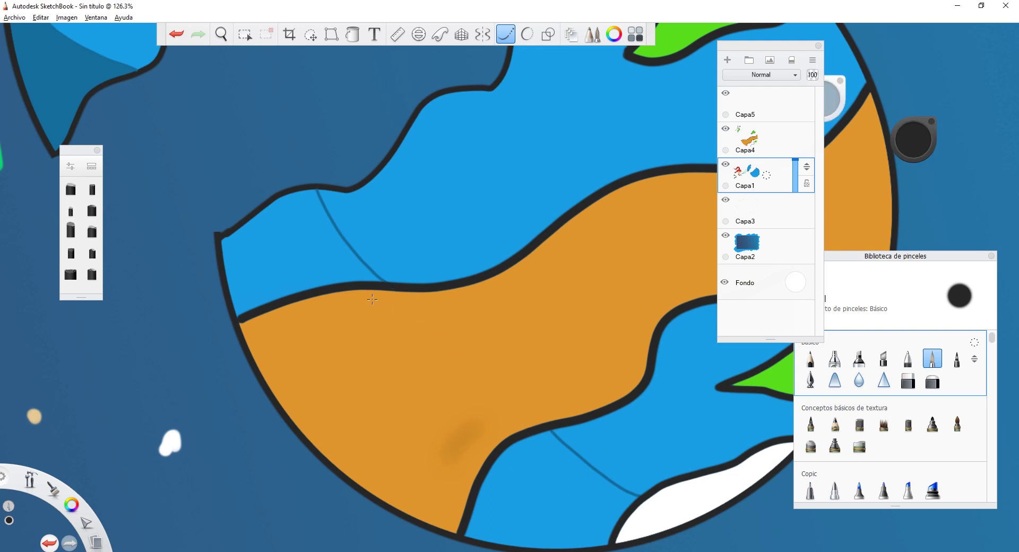
pyautogui.click(352, 34)
pyautogui.keyDown('alt'); pyautogui.click(65, 92); pyautogui.keyUp('alt')
pyautogui.click(285, 262)
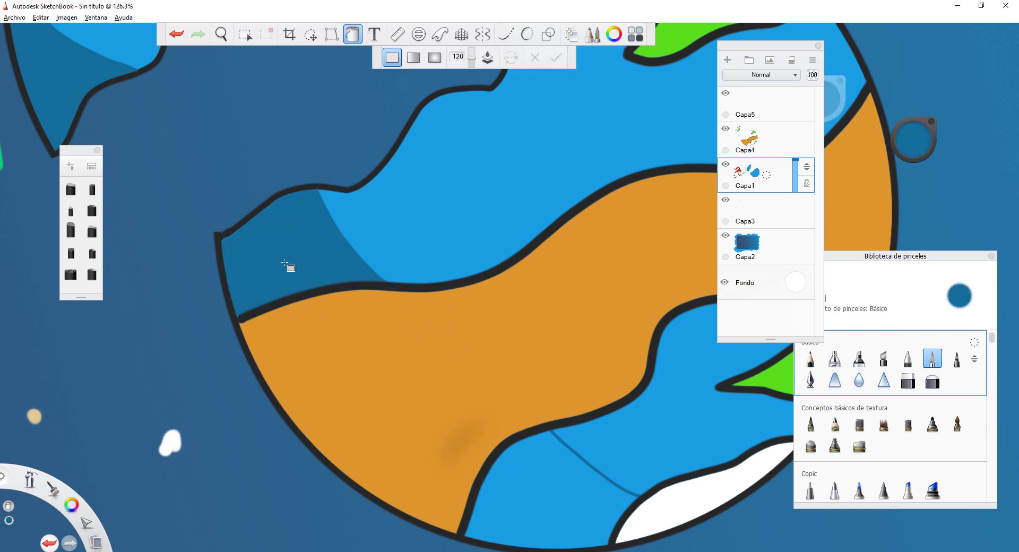
pyautogui.click(531, 487)
pyautogui.keyDown('alt'); pyautogui.click(410, 350); pyautogui.keyUp('alt')
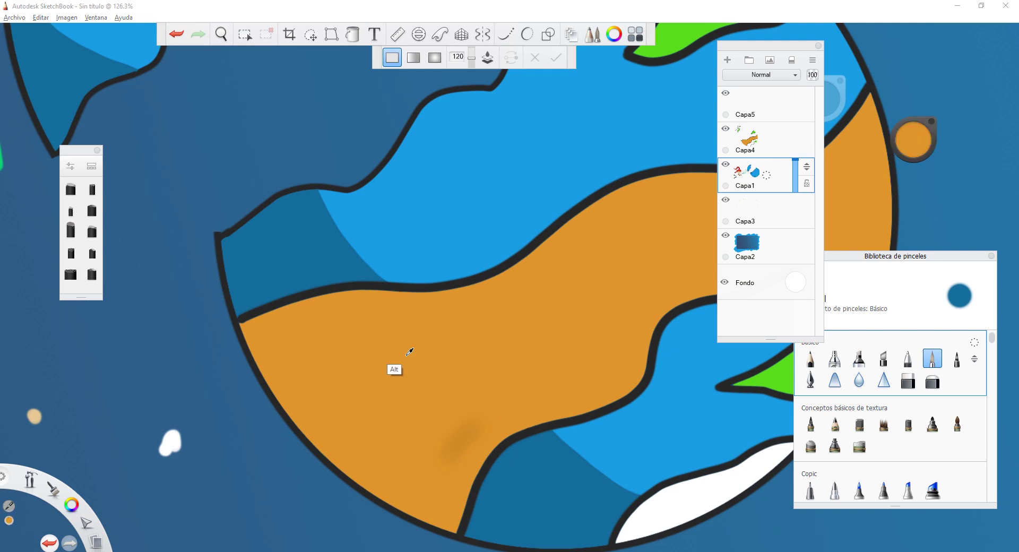
# Darken the sampled orange to brown and, on layer Capa4, shade the orange band's lower-left part using a Steady Stroke boundary and a fill.
pyautogui.click(504, 35)
pyautogui.moveTo(915, 147)
pyautogui.mouseDown()
pyautogui.moveTo(913, 137)
pyautogui.moveTo(913, 151)
pyautogui.mouseUp()
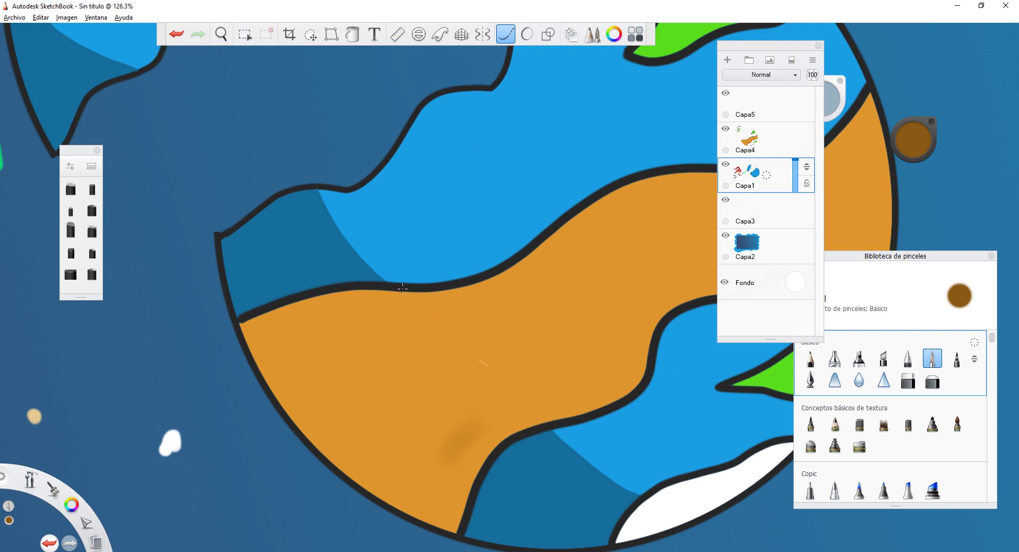
pyautogui.click(769, 134)
pyautogui.moveTo(433, 295)
pyautogui.mouseDown()
pyautogui.moveTo(384, 299)
pyautogui.moveTo(533, 413)
pyautogui.mouseUp()
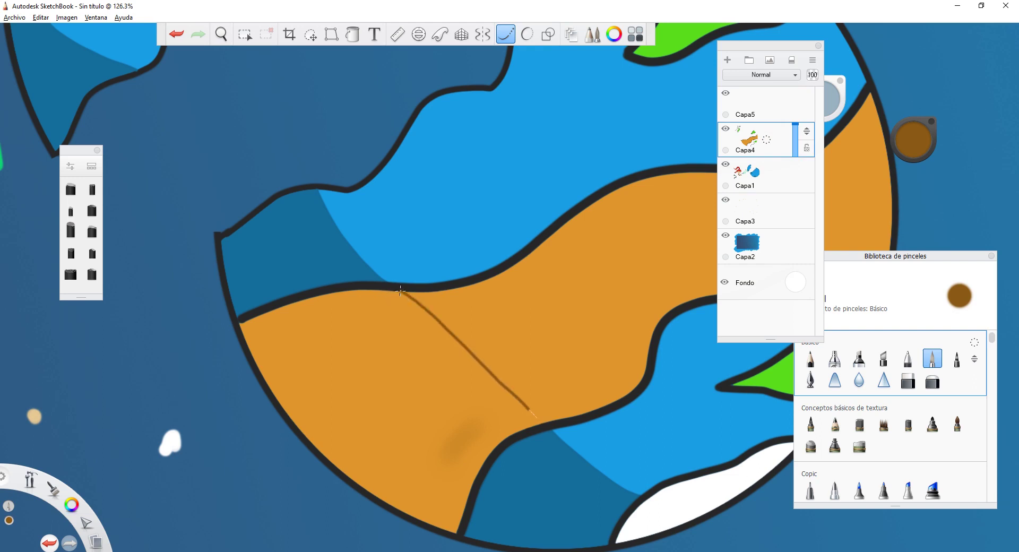
pyautogui.click(352, 34)
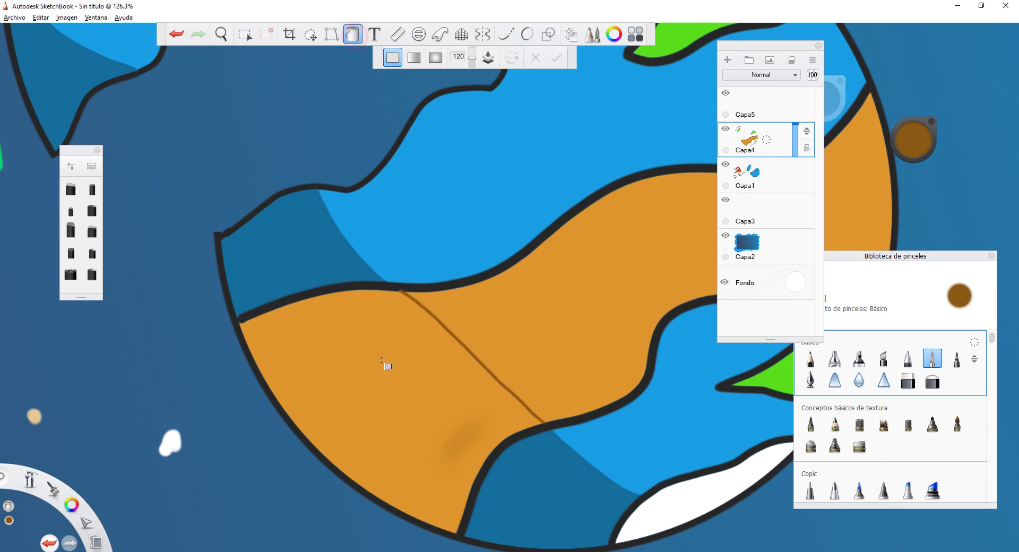
pyautogui.click(379, 369)
# Sample the girl's red hair colour, darken it to deep red, and try filling the lower hair section with it.
pyautogui.scroll(-5, 382, 324)
pyautogui.scroll(-4, 383, 319)
pyautogui.scroll(5, 340, 292)
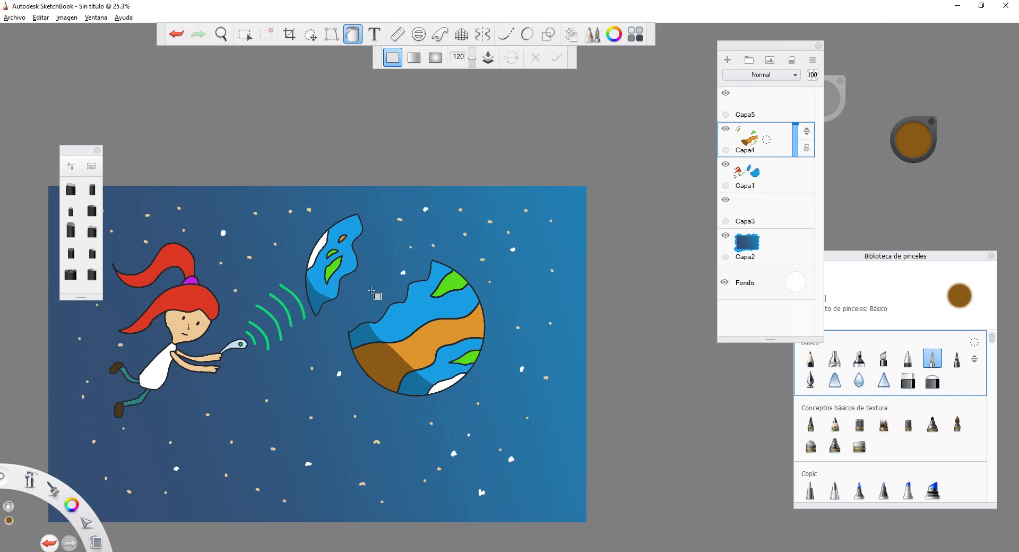
pyautogui.scroll(-2, 298, 265)
pyautogui.scroll(-2, 300, 267)
pyautogui.scroll(6, 441, 276)
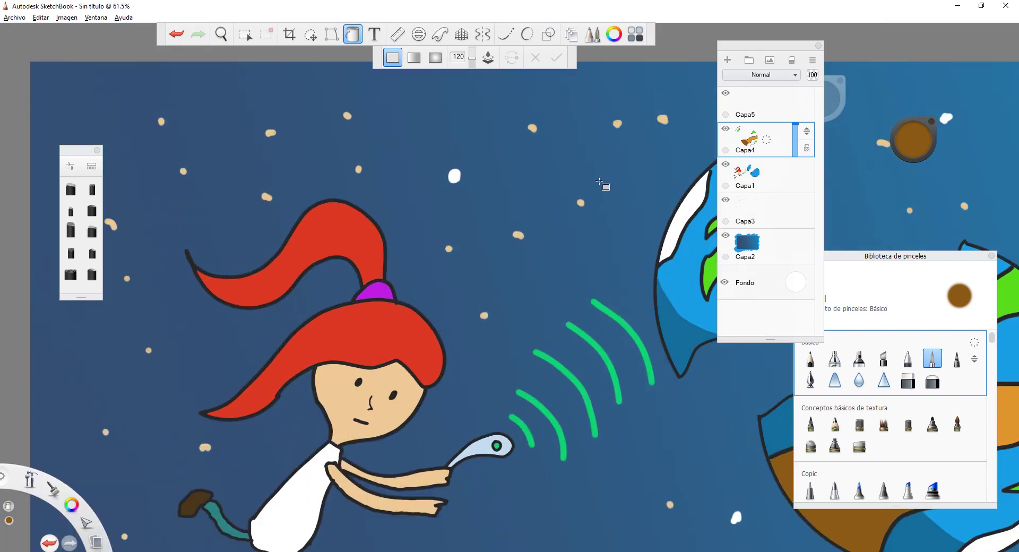
pyautogui.keyDown('alt'); pyautogui.click(326, 335); pyautogui.keyUp('alt')
pyautogui.click(896, 142)
pyautogui.moveTo(913, 142); pyautogui.dragTo(902, 213)
pyautogui.click(268, 401)
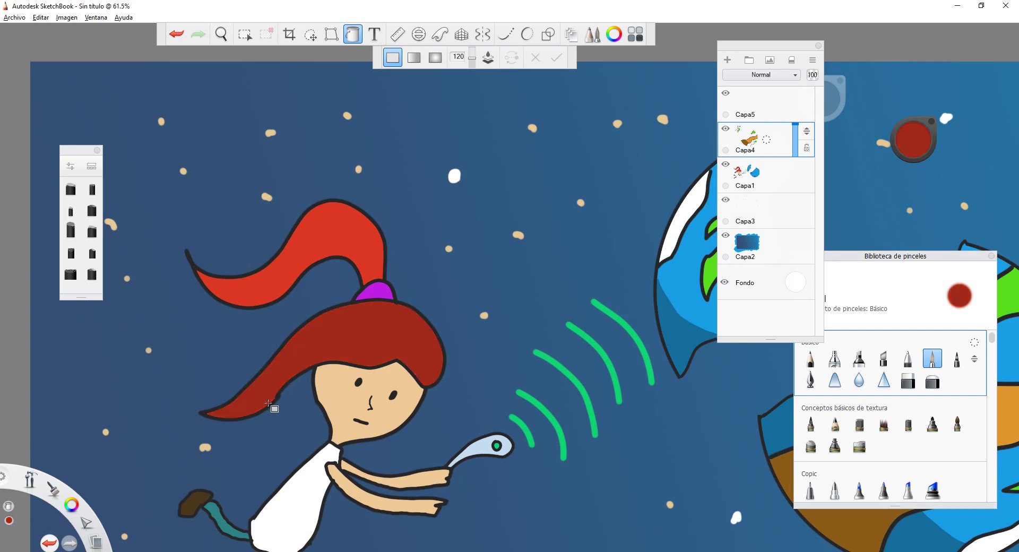
pyautogui.hotkey('ctrl', 'z')
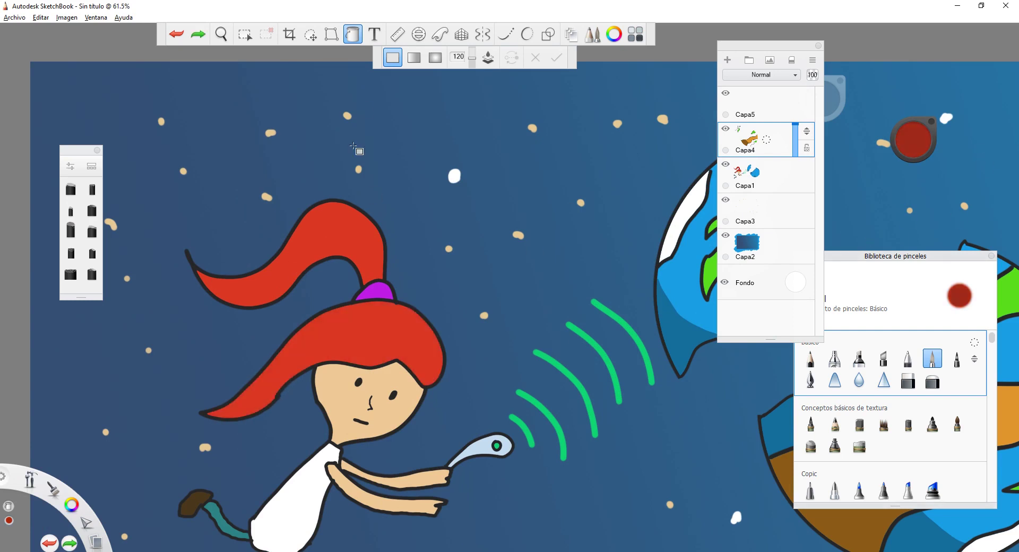
# Draw thin dark red shadow boundaries with Steady Stroke across the lower hair strand, along the ponytail's tail and around its inner curve.
pyautogui.click(506, 34)
pyautogui.scroll(5, 263, 401)
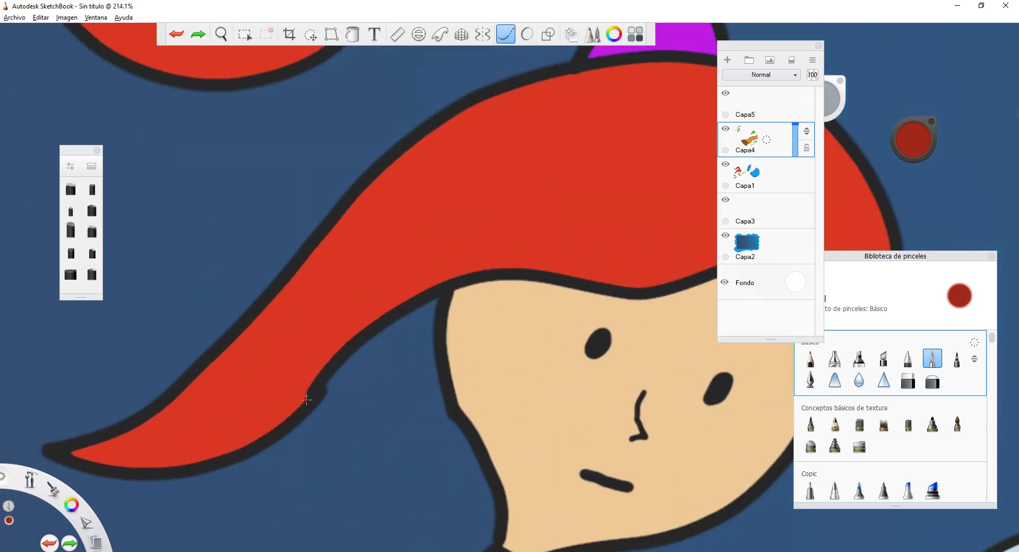
pyautogui.moveTo(310, 399); pyautogui.dragTo(300, 336)
pyautogui.hotkey('ctrl', 'z')
pyautogui.click(489, 305)
pyautogui.moveTo(324, 246)
pyautogui.mouseDown()
pyautogui.moveTo(308, 300)
pyautogui.moveTo(314, 374)
pyautogui.mouseUp()
pyautogui.scroll(-4, 325, 242)
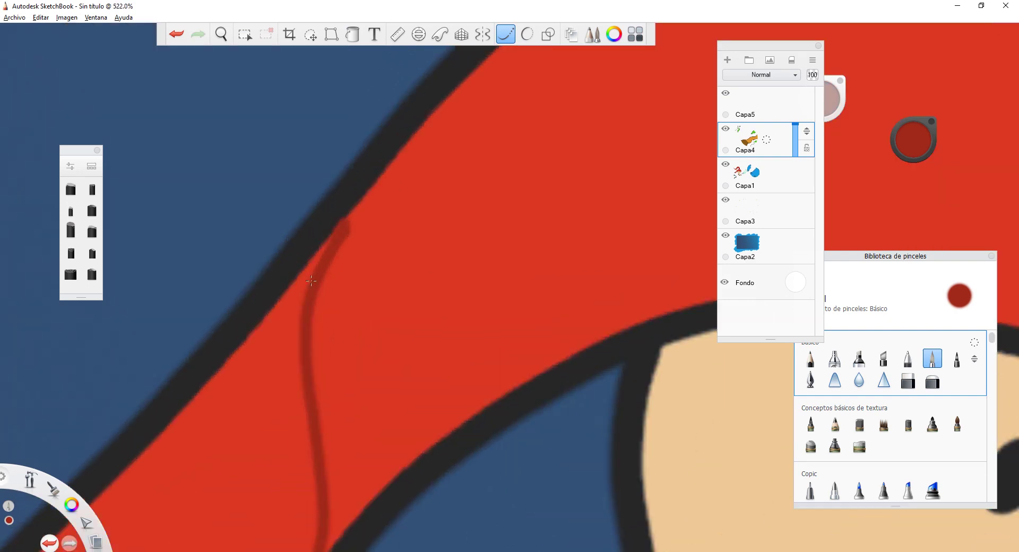
pyautogui.scroll(2, 334, 165)
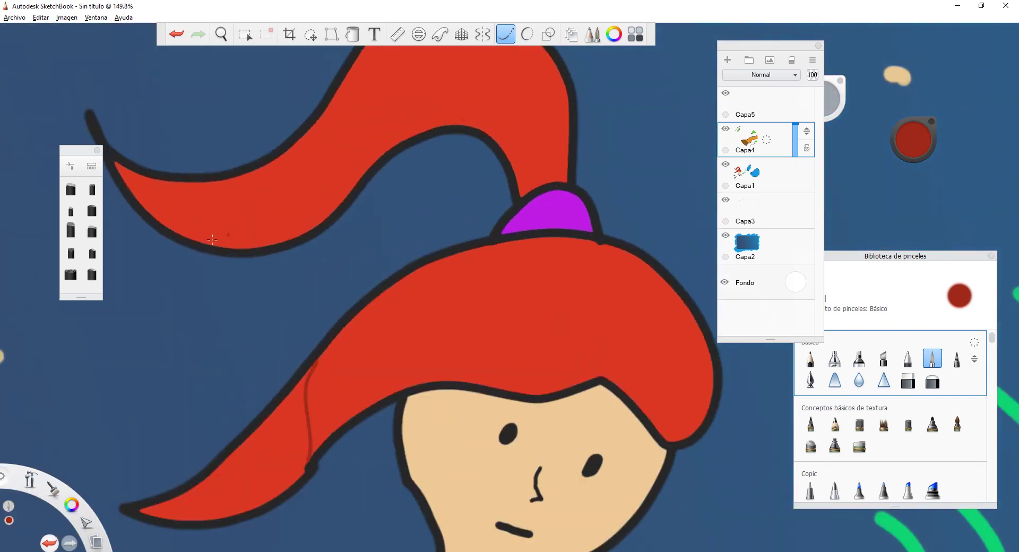
pyautogui.moveTo(186, 206)
pyautogui.mouseDown()
pyautogui.moveTo(255, 218)
pyautogui.moveTo(333, 187)
pyautogui.mouseUp()
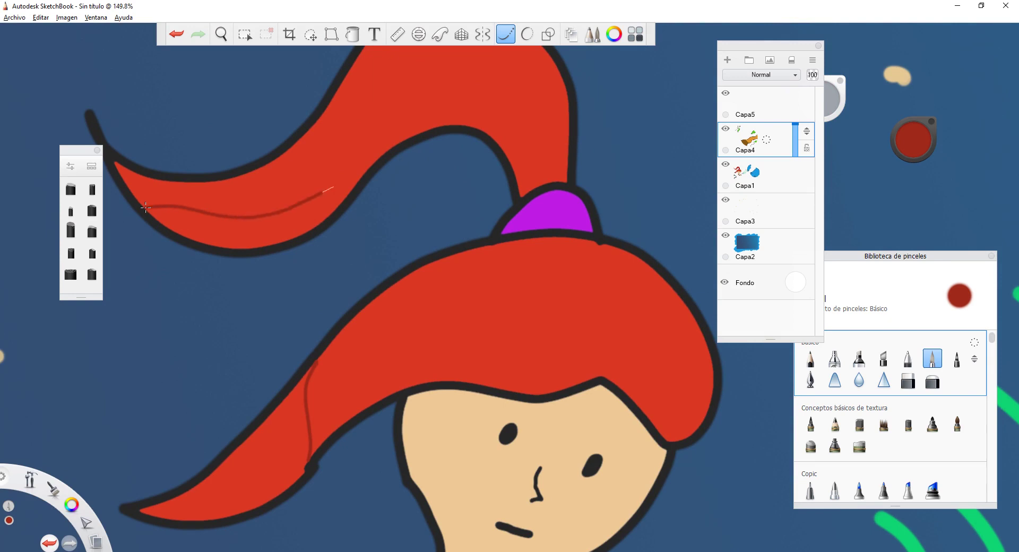
pyautogui.moveTo(451, 123); pyautogui.dragTo(526, 120)
pyautogui.click(353, 34)
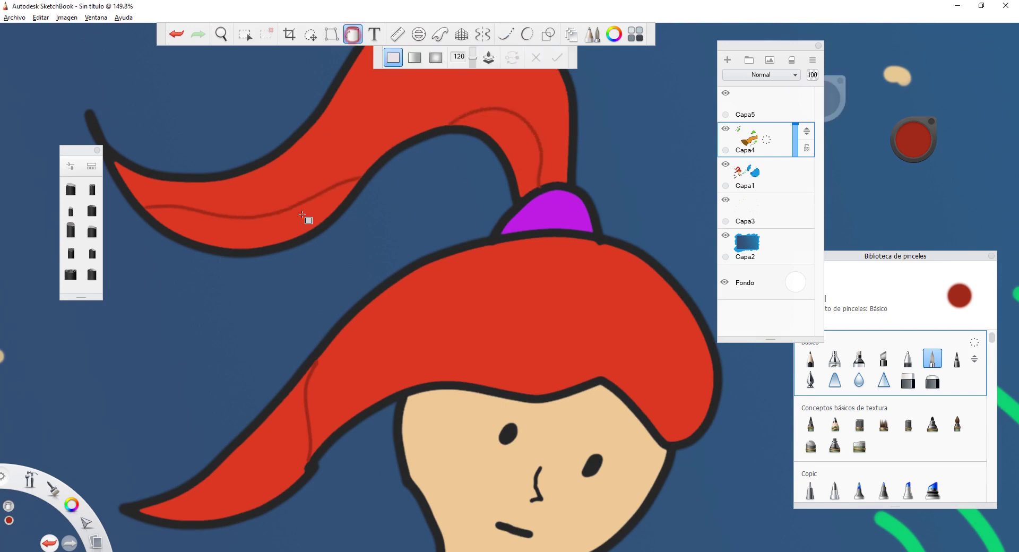
pyautogui.click(311, 218)
pyautogui.click(176, 34)
# Extend the ponytail's lower shadow boundary with a short dark red stroke so its end meets the black outline.
pyautogui.scroll(6, 341, 176)
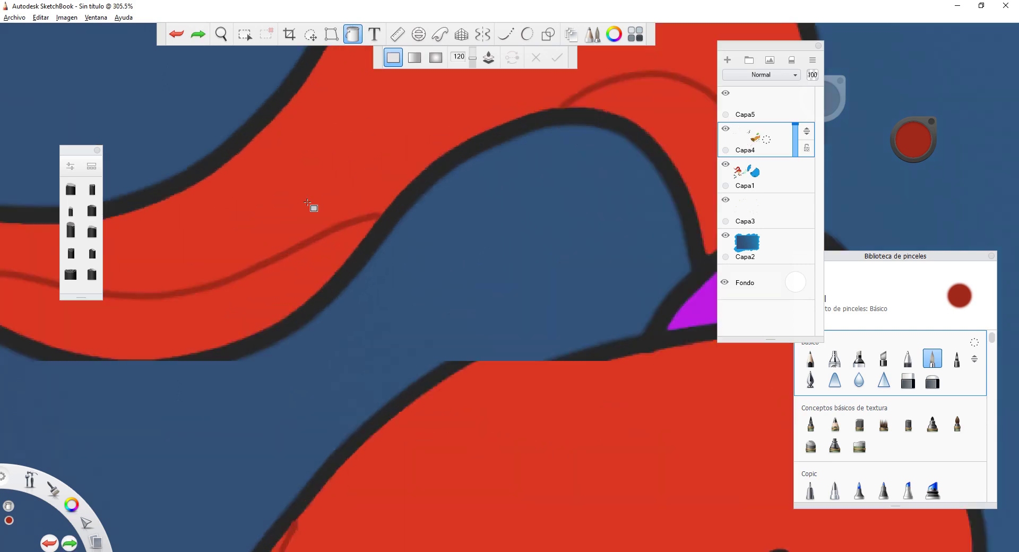
pyautogui.click(505, 34)
pyautogui.scroll(3, 379, 228)
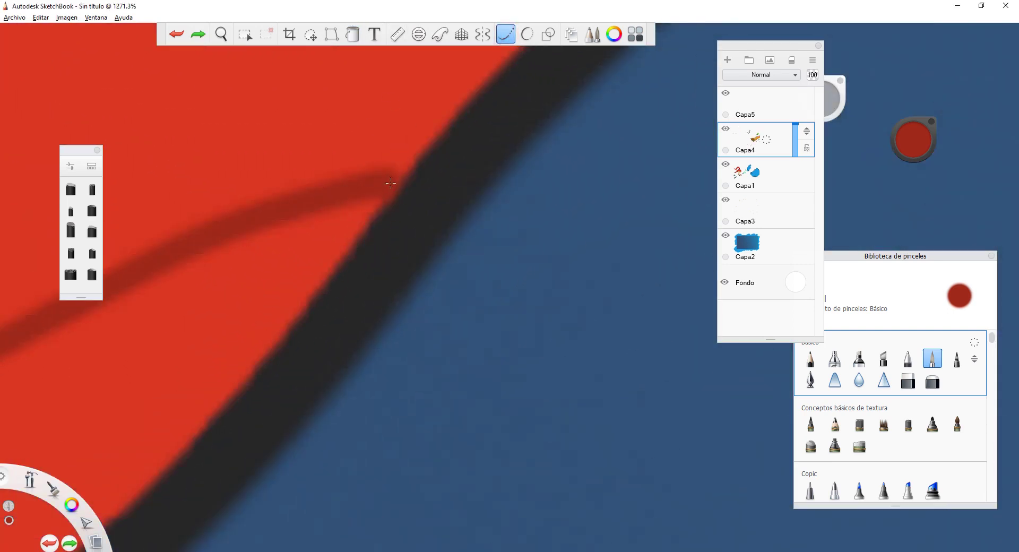
pyautogui.moveTo(372, 188); pyautogui.dragTo(401, 185)
pyautogui.scroll(-9, 318, 209)
pyautogui.scroll(4, 173, 233)
pyautogui.scroll(7, 124, 245)
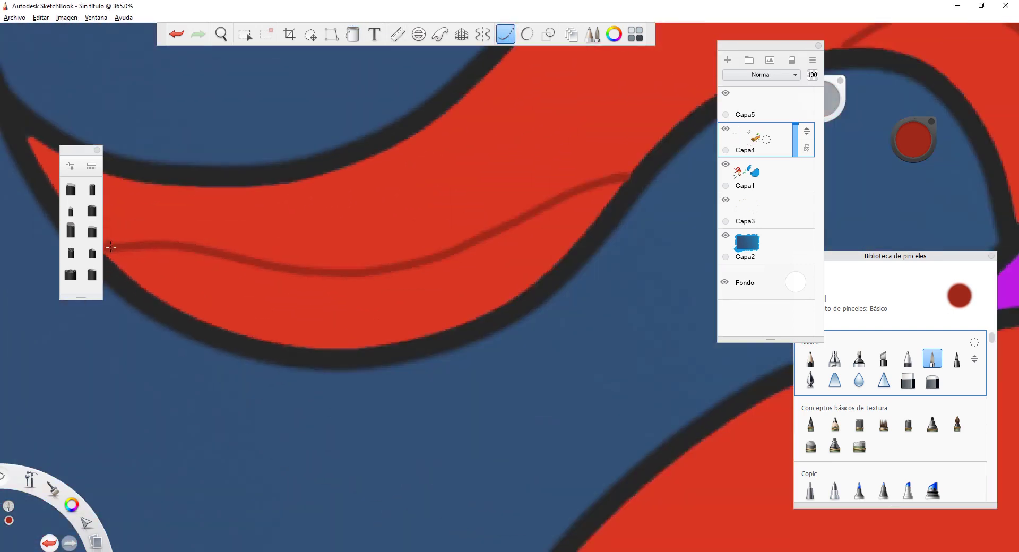
pyautogui.scroll(-14, 128, 249)
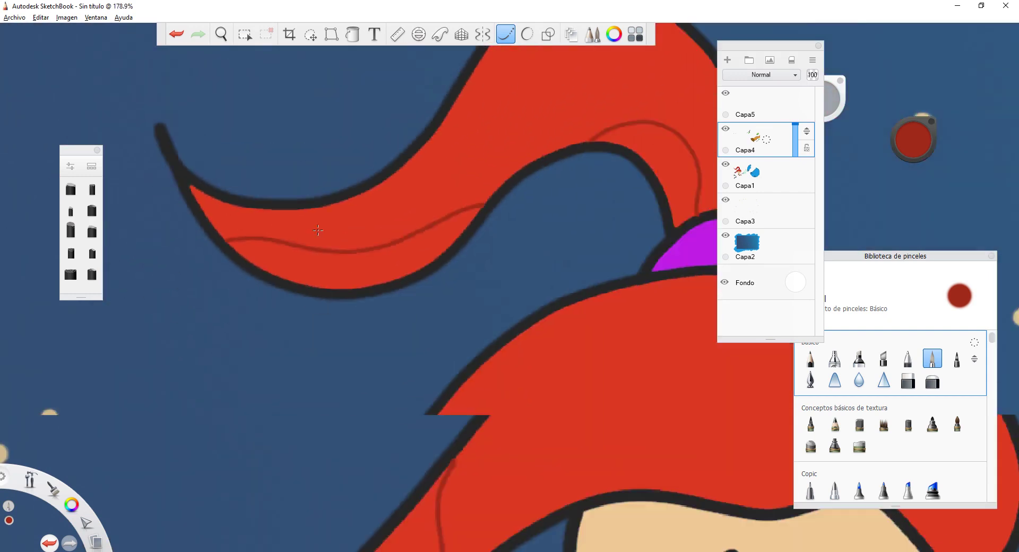
pyautogui.click(352, 34)
pyautogui.click(419, 204)
pyautogui.hotkey('ctrl', 'z')
pyautogui.click(382, 240)
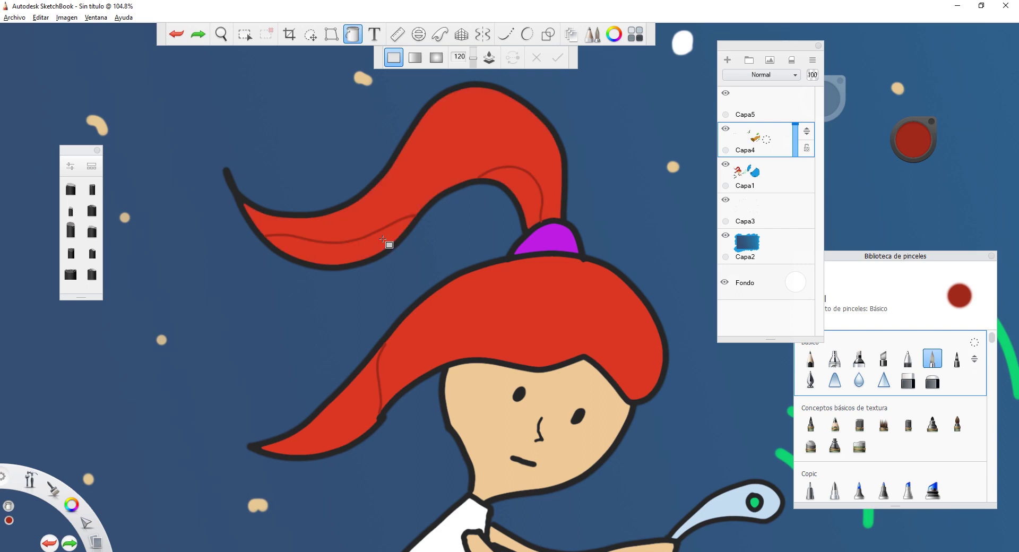
pyautogui.scroll(7, 514, 175)
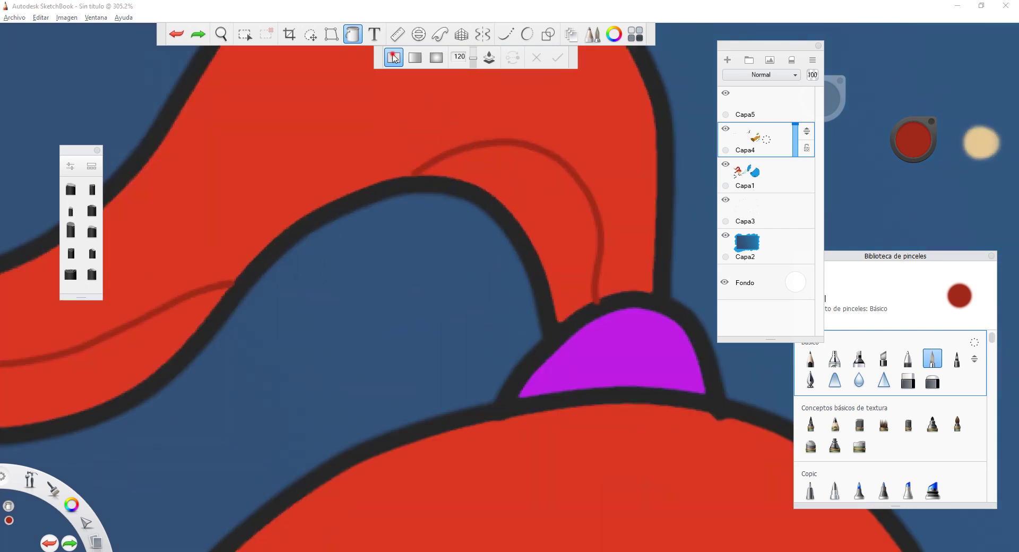
pyautogui.click(489, 57)
pyautogui.click(536, 192)
pyautogui.hotkey('ctrl', 'z')
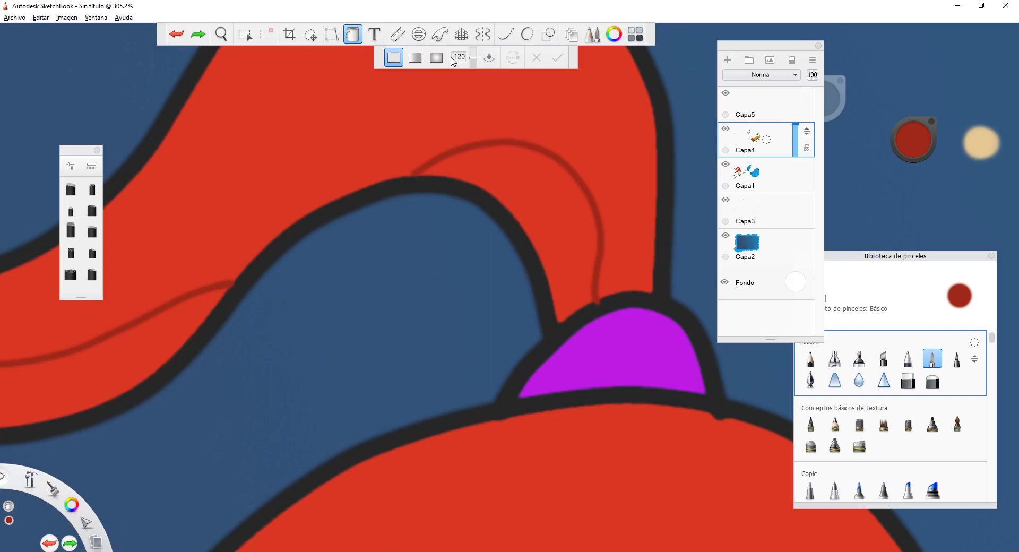
# With all layers sampled, set the fill tolerance to 51 and fill the ponytail's two shadow areas and the lower hair tip dark red.
pyautogui.click(489, 57)
pyautogui.moveTo(470, 65); pyautogui.dragTo(472, 63)
pyautogui.click(541, 200)
pyautogui.click(142, 316)
pyautogui.scroll(-10, 345, 220)
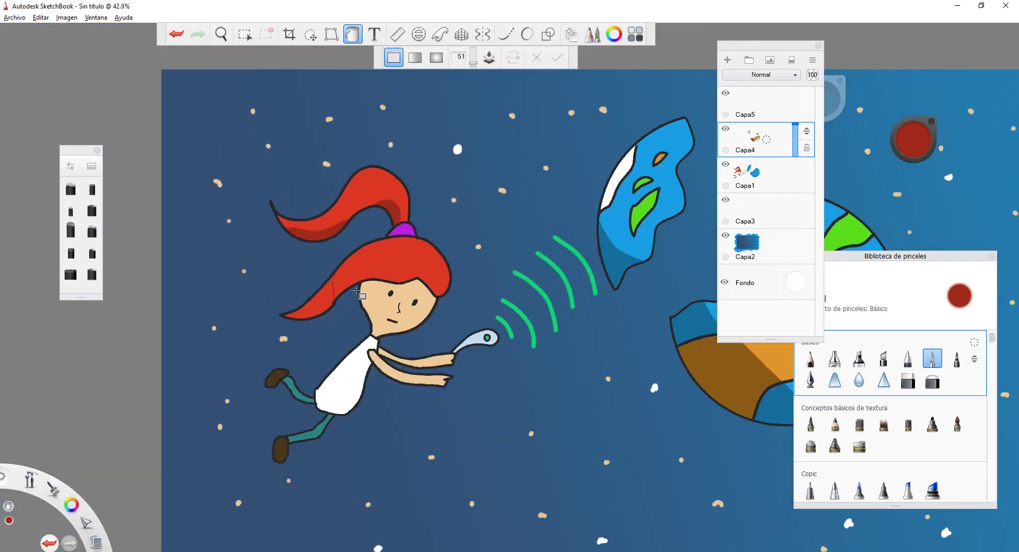
pyautogui.scroll(-4, 368, 268)
pyautogui.scroll(5, 377, 260)
pyautogui.scroll(-4, 422, 248)
pyautogui.scroll(-1, 422, 248)
pyautogui.scroll(5, 456, 228)
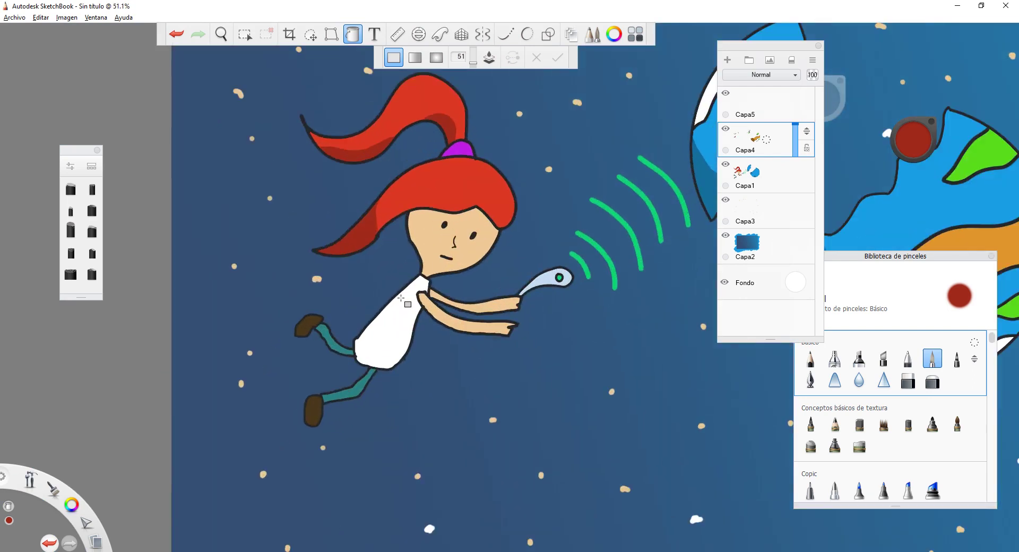
pyautogui.scroll(-5, 400, 299)
pyautogui.scroll(3, 485, 239)
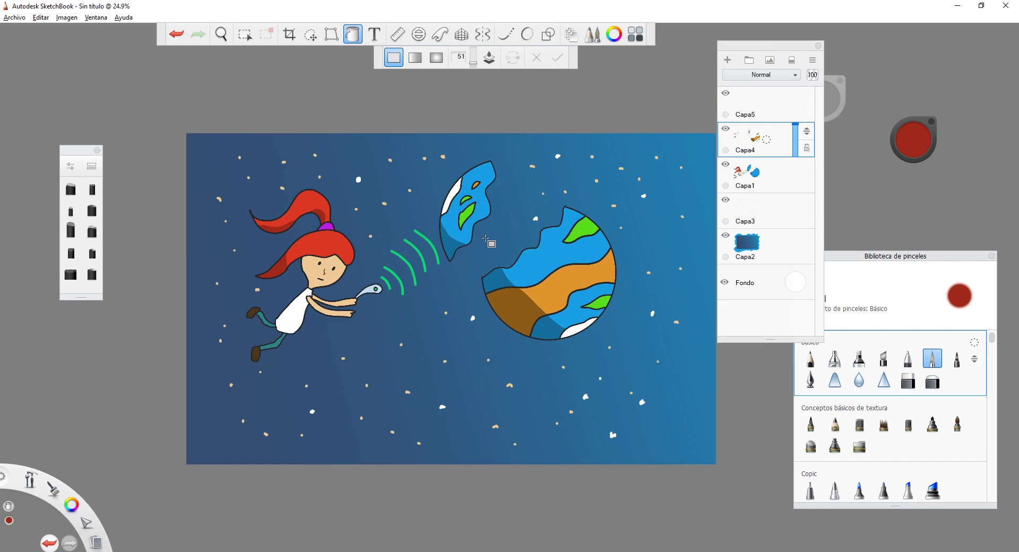
pyautogui.scroll(2, 411, 236)
pyautogui.scroll(-3, 379, 234)
pyautogui.scroll(2, 379, 234)
pyautogui.scroll(1, 260, 262)
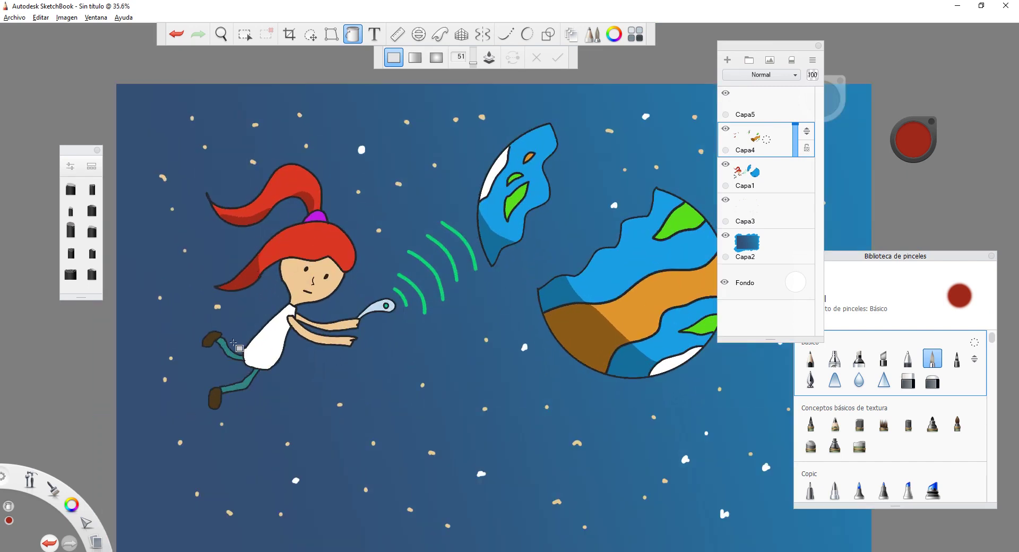
# Sample the leg's teal, darken it, and fill the girl's whole upper leg with the dark teal.
pyautogui.scroll(6, 231, 361)
pyautogui.keyDown('alt'); pyautogui.click(206, 361); pyautogui.keyUp('alt')
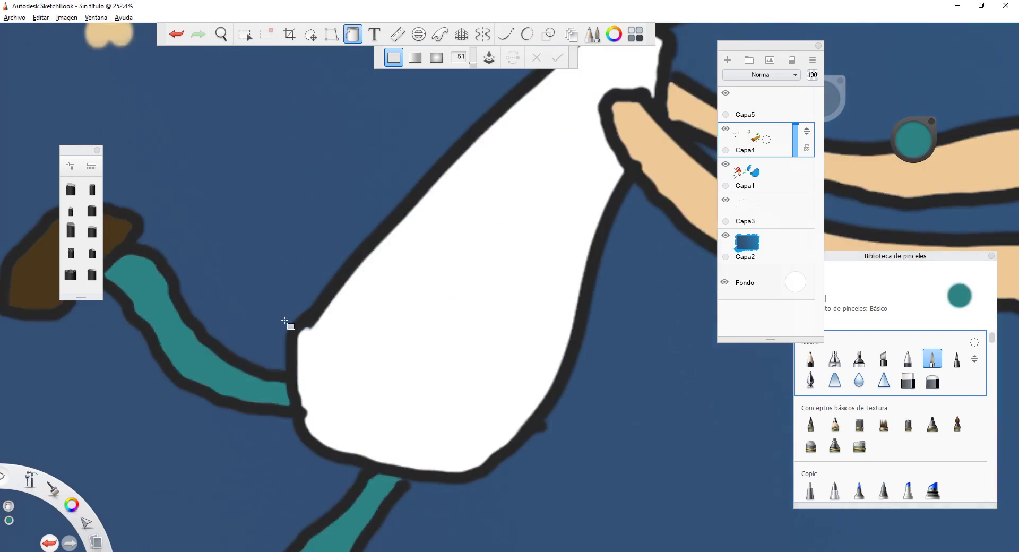
pyautogui.click(504, 34)
pyautogui.scroll(3, 485, 315)
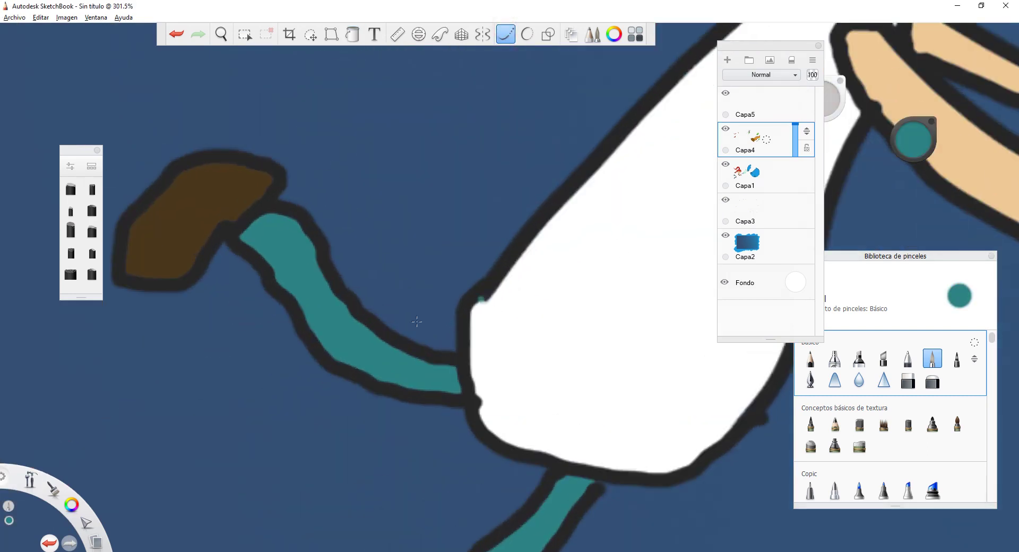
pyautogui.moveTo(910, 139); pyautogui.dragTo(909, 152)
pyautogui.click(353, 34)
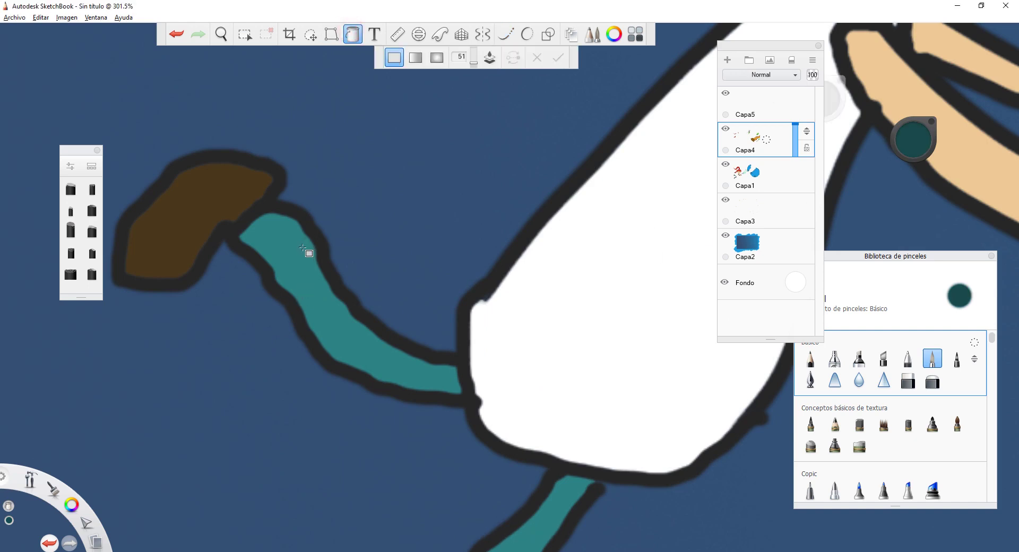
pyautogui.click(307, 250)
# Draw a dark teal Steady Stroke boundary lengthwise along the lower leg and fill the area above it with the same colour.
pyautogui.scroll(-9, 424, 297)
pyautogui.scroll(2, 450, 298)
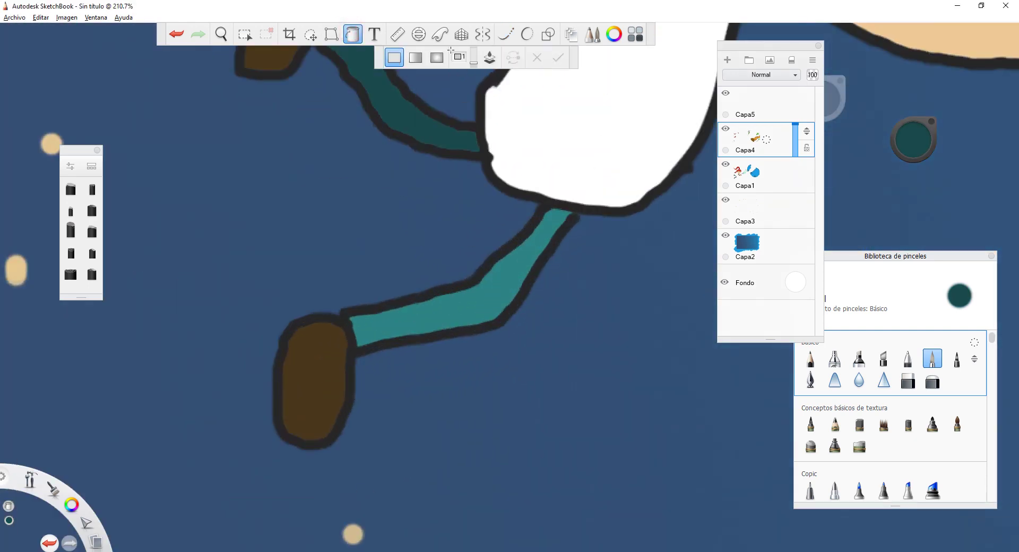
pyautogui.click(505, 34)
pyautogui.moveTo(356, 331)
pyautogui.mouseDown()
pyautogui.moveTo(442, 315)
pyautogui.moveTo(492, 290)
pyautogui.moveTo(544, 213)
pyautogui.mouseUp()
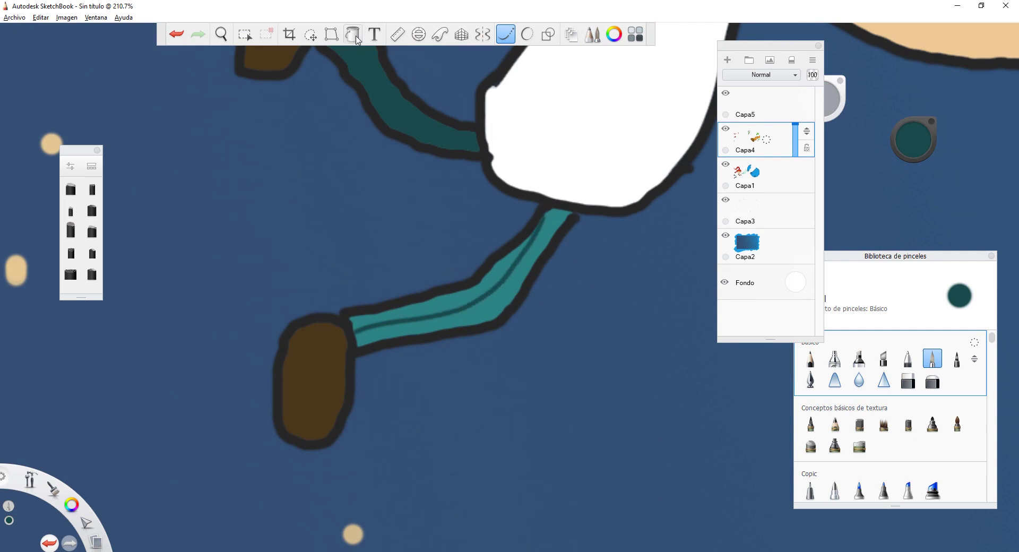
pyautogui.click(358, 41)
pyautogui.click(438, 303)
# Sample the skin colour, darken it to orange, and shade the face's back edge using a Steady Stroke boundary and a fill.
pyautogui.scroll(-9, 432, 304)
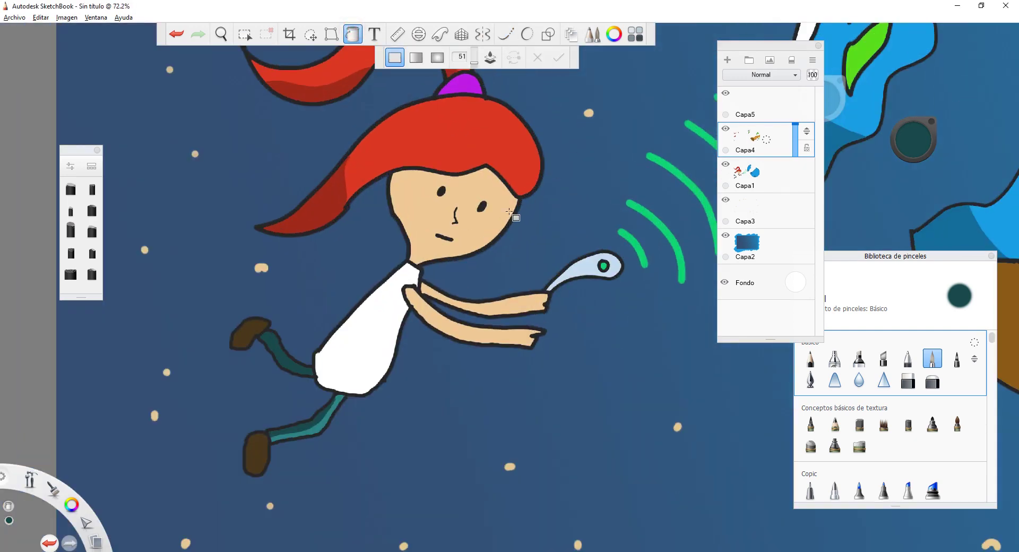
pyautogui.keyDown('alt'); pyautogui.click(462, 250); pyautogui.keyUp('alt')
pyautogui.click(505, 34)
pyautogui.moveTo(914, 136); pyautogui.dragTo(915, 143)
pyautogui.scroll(5, 413, 212)
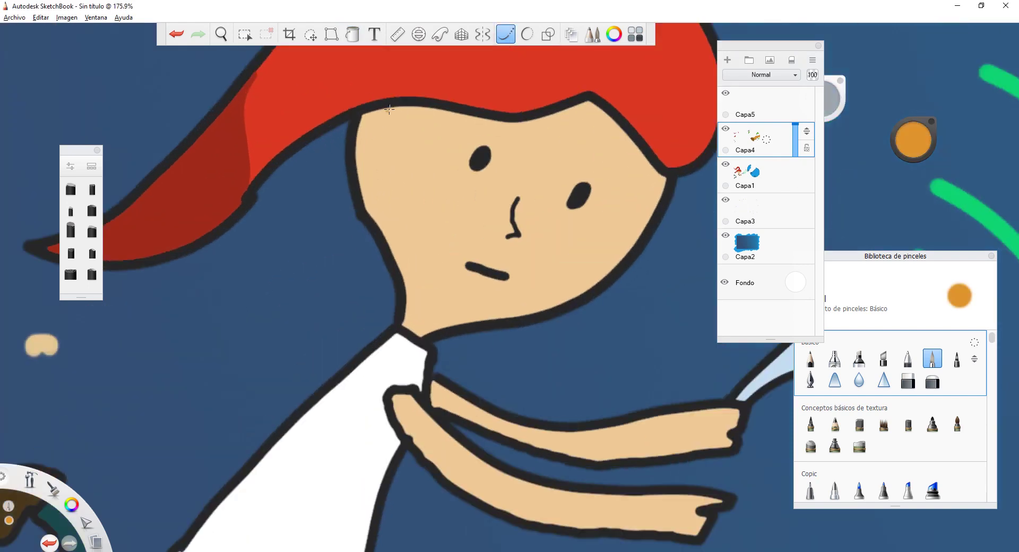
pyautogui.moveTo(396, 109); pyautogui.dragTo(385, 218)
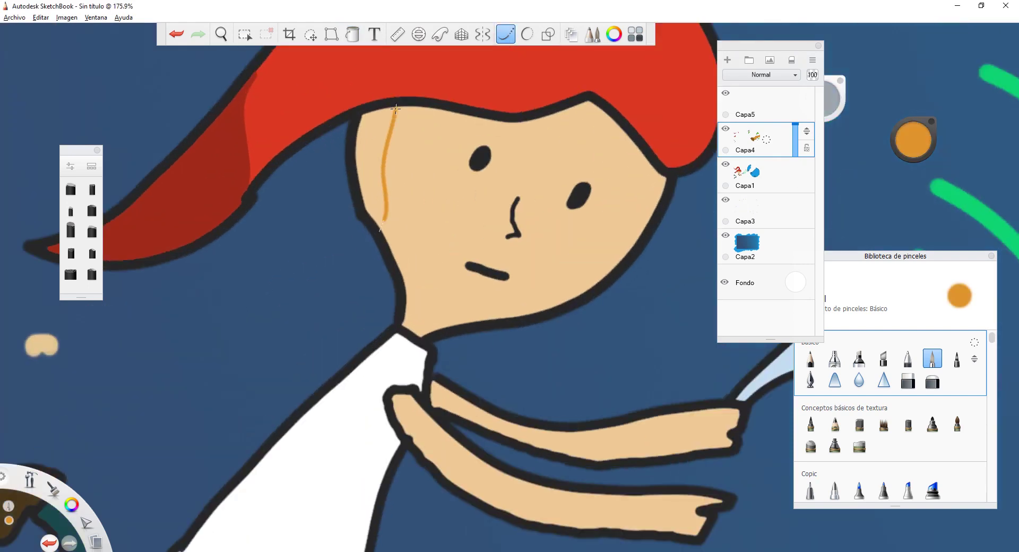
pyautogui.click(353, 34)
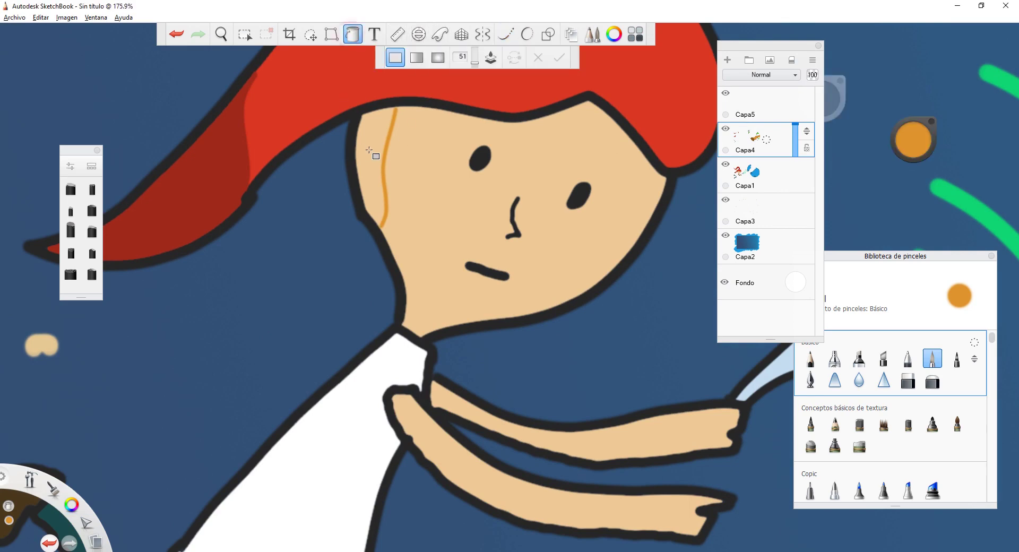
pyautogui.click(374, 154)
# Draw an orange shadow boundary with Steady Stroke along the girl's upper arm, from the shoulder to the arm's lower outline.
pyautogui.scroll(-3, 375, 159)
pyautogui.scroll(-3, 375, 190)
pyautogui.scroll(5, 377, 212)
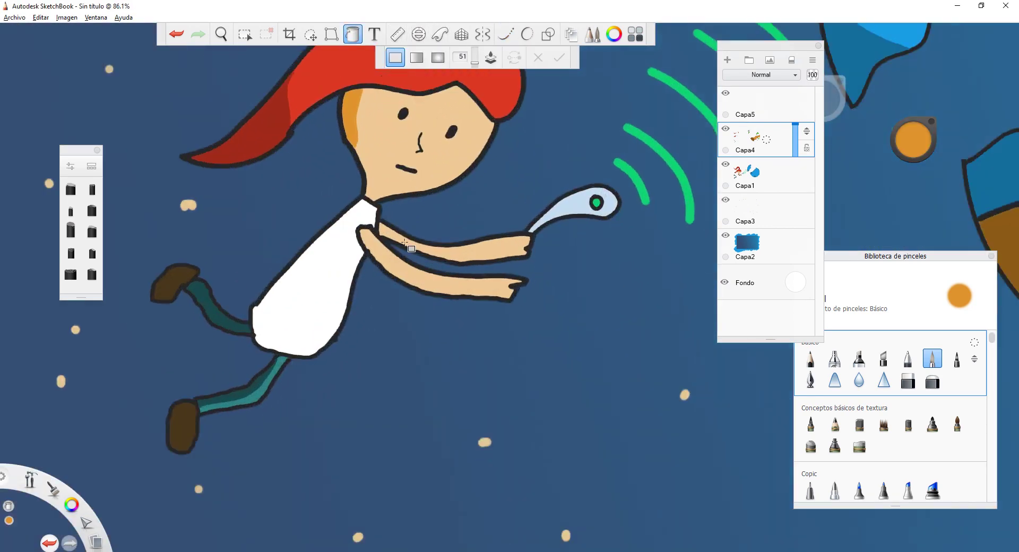
pyautogui.click(505, 34)
pyautogui.scroll(3, 366, 201)
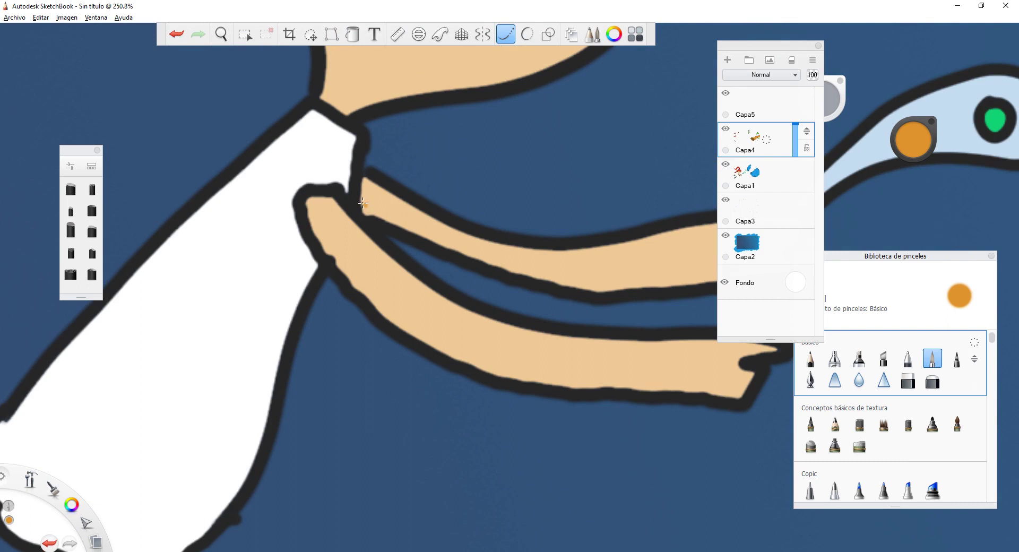
pyautogui.moveTo(364, 200); pyautogui.dragTo(597, 290)
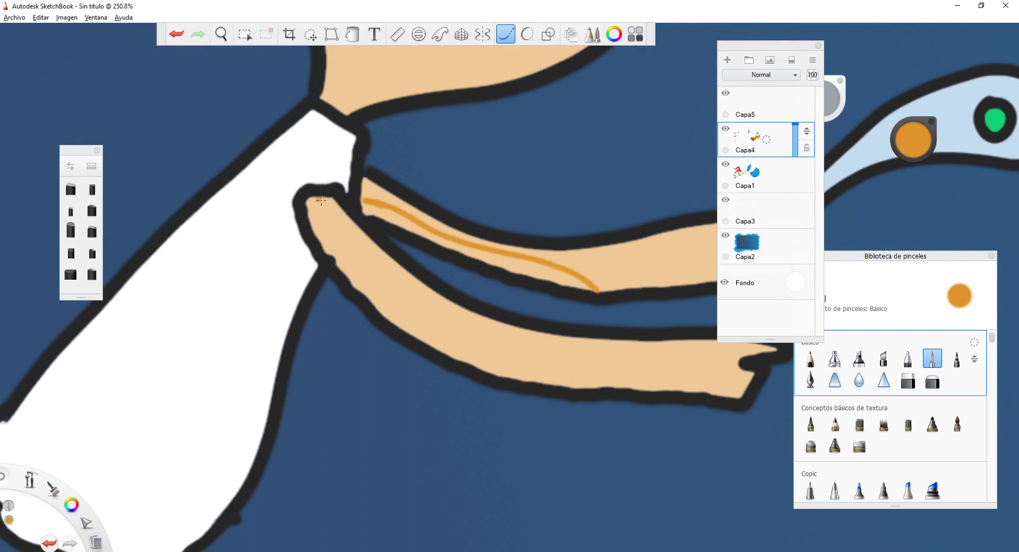
# Draw an orange Steady Stroke shadow boundary along the girl's near arm and fill the lower shoulder-side area of both arms with orange.
pyautogui.moveTo(322, 200)
pyautogui.mouseDown()
pyautogui.moveTo(350, 252)
pyautogui.moveTo(483, 366)
pyautogui.mouseUp()
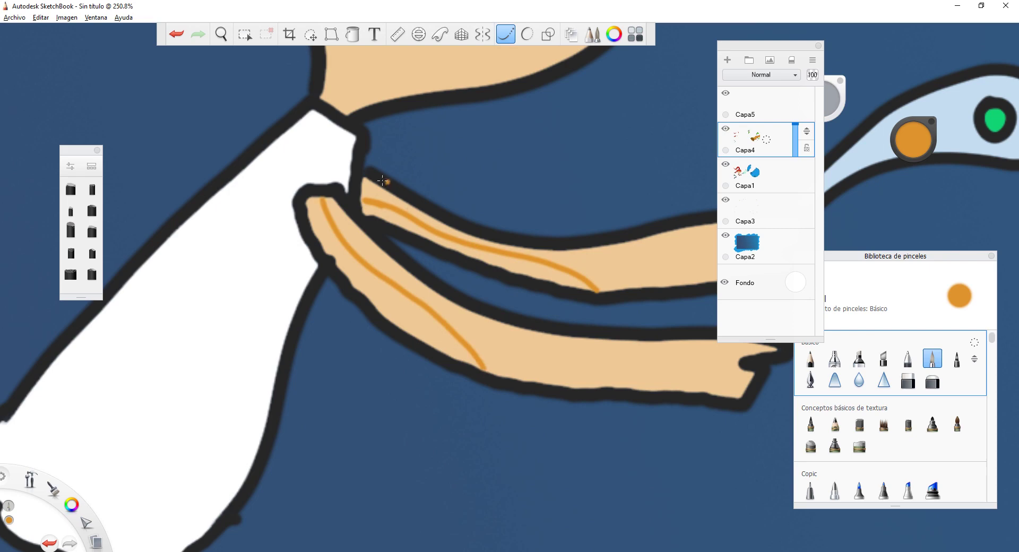
pyautogui.scroll(10, 363, 202)
pyautogui.moveTo(371, 204); pyautogui.dragTo(342, 193)
pyautogui.scroll(-12, 363, 199)
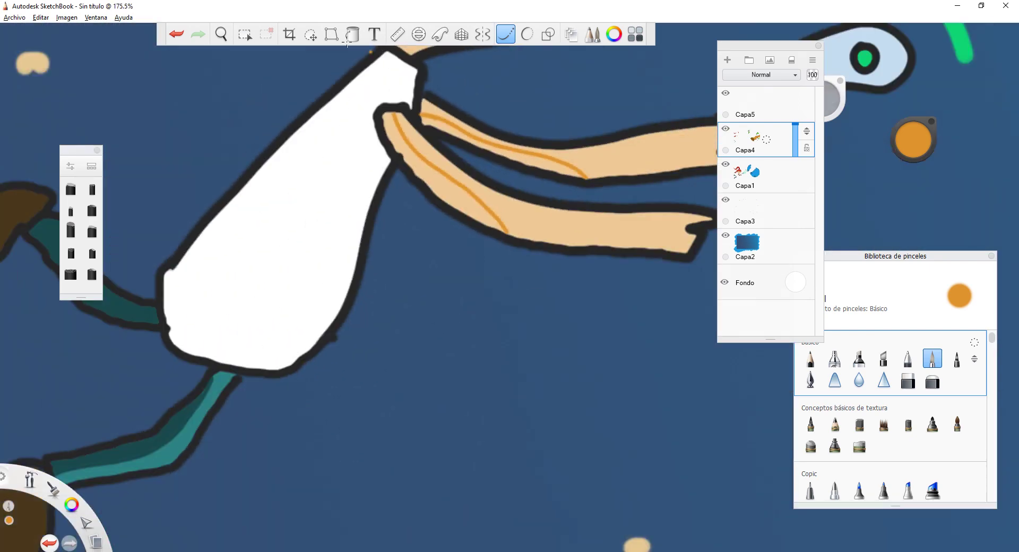
pyautogui.click(351, 35)
pyautogui.scroll(2, 461, 198)
pyautogui.scroll(-8, 391, 205)
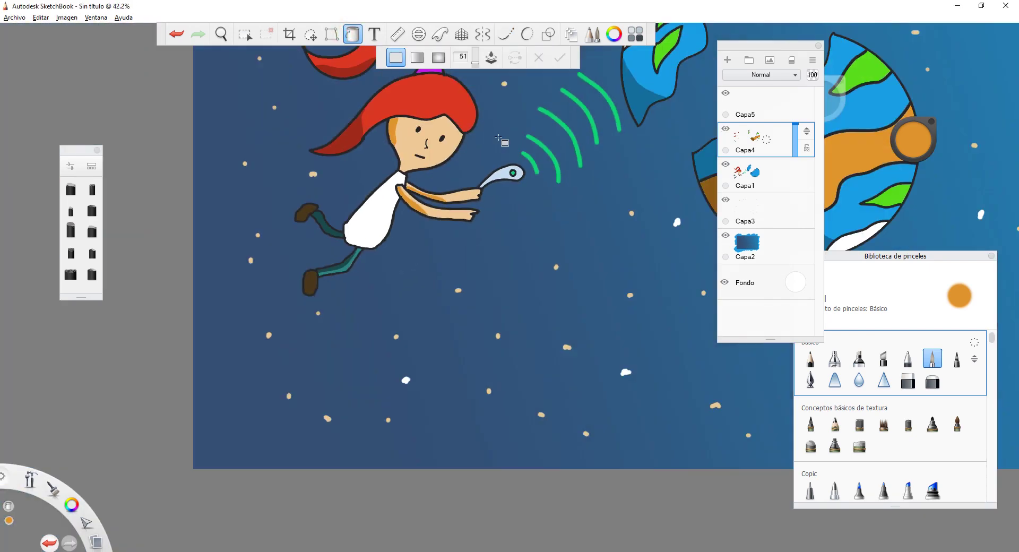
pyautogui.scroll(-3, 503, 138)
pyautogui.scroll(2, 524, 160)
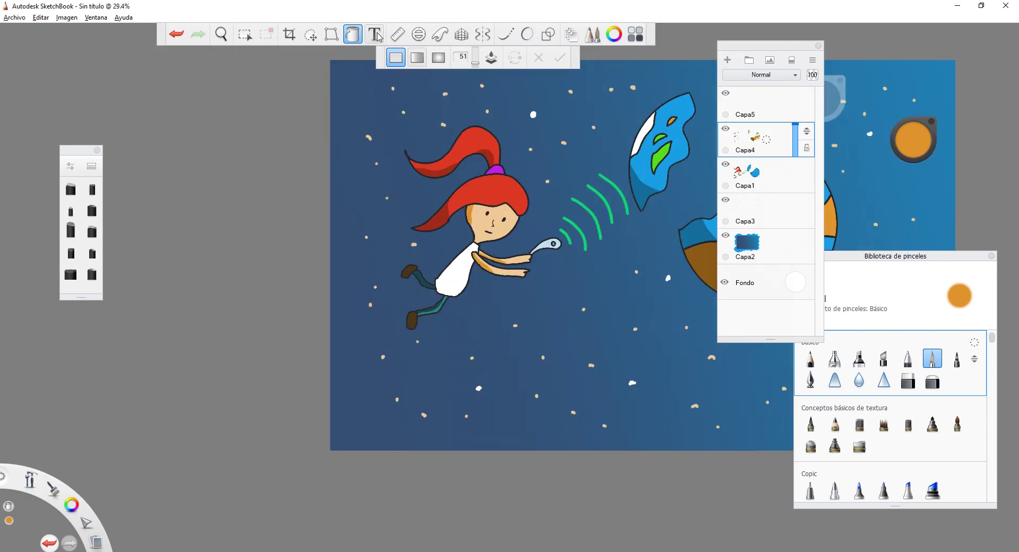
# Sample the dress's white, darken it to light grey, and shade the dress's back side using a Steady Stroke boundary and a fill.
pyautogui.click(505, 34)
pyautogui.scroll(3, 404, 299)
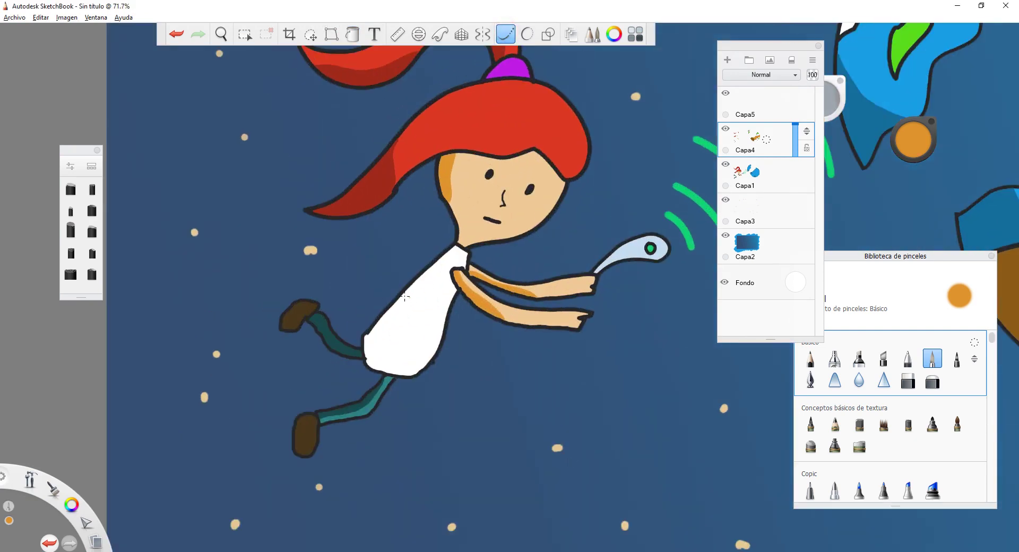
pyautogui.scroll(2, 404, 299)
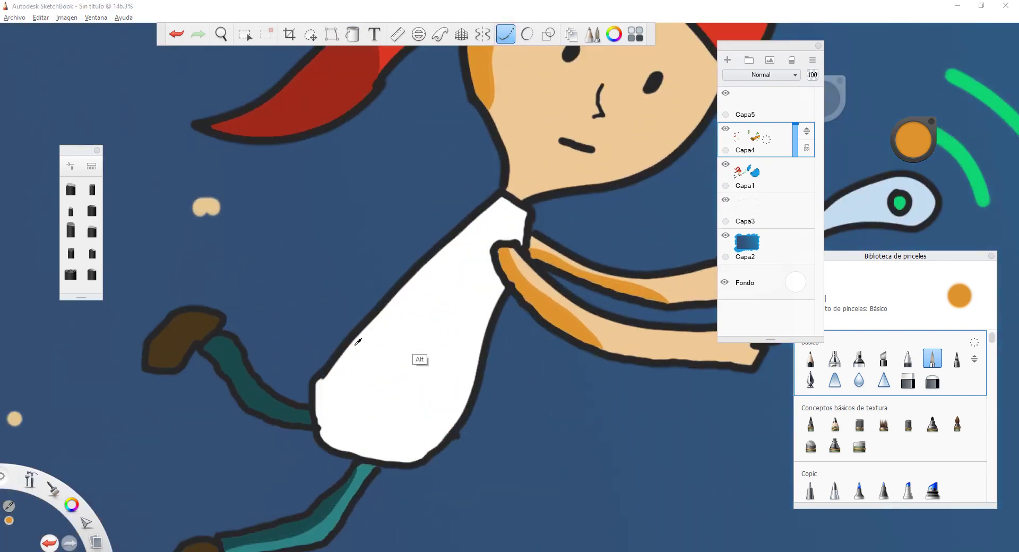
pyautogui.keyDown('alt'); pyautogui.click(417, 361); pyautogui.keyUp('alt')
pyautogui.moveTo(919, 141); pyautogui.dragTo(919, 150)
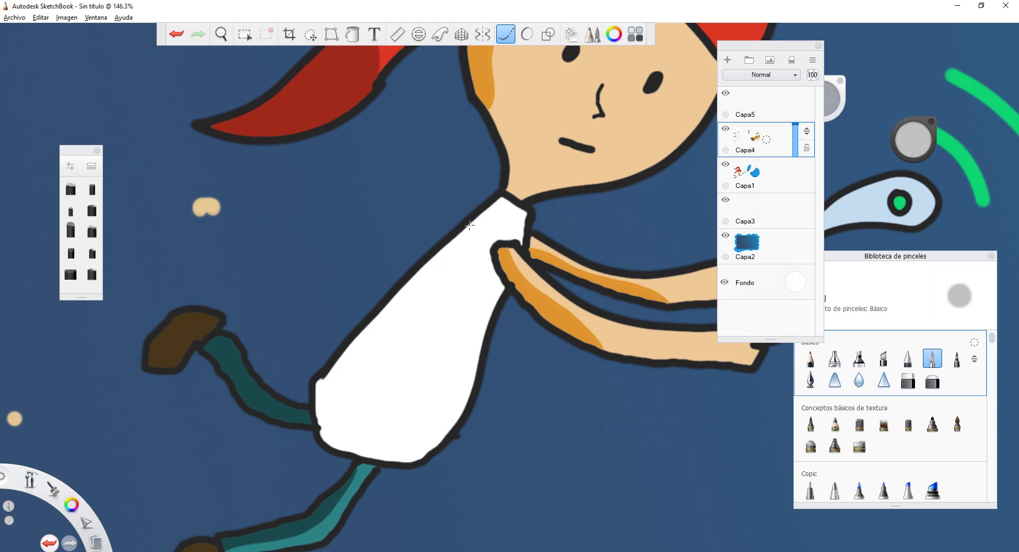
pyautogui.moveTo(467, 228)
pyautogui.mouseDown()
pyautogui.moveTo(356, 368)
pyautogui.moveTo(337, 437)
pyautogui.mouseUp()
pyautogui.click(353, 34)
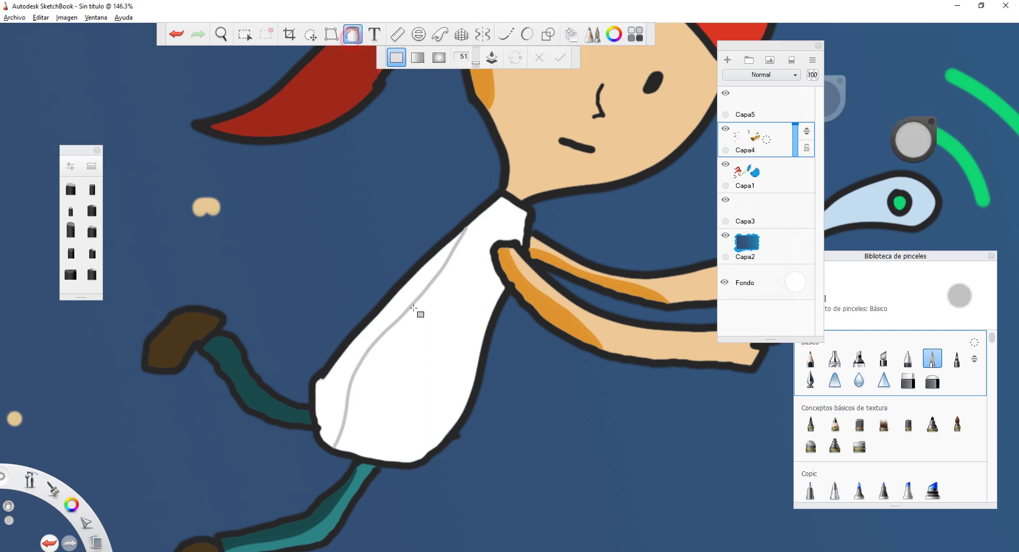
pyautogui.click(404, 312)
pyautogui.scroll(-6, 512, 196)
pyautogui.scroll(-4, 516, 193)
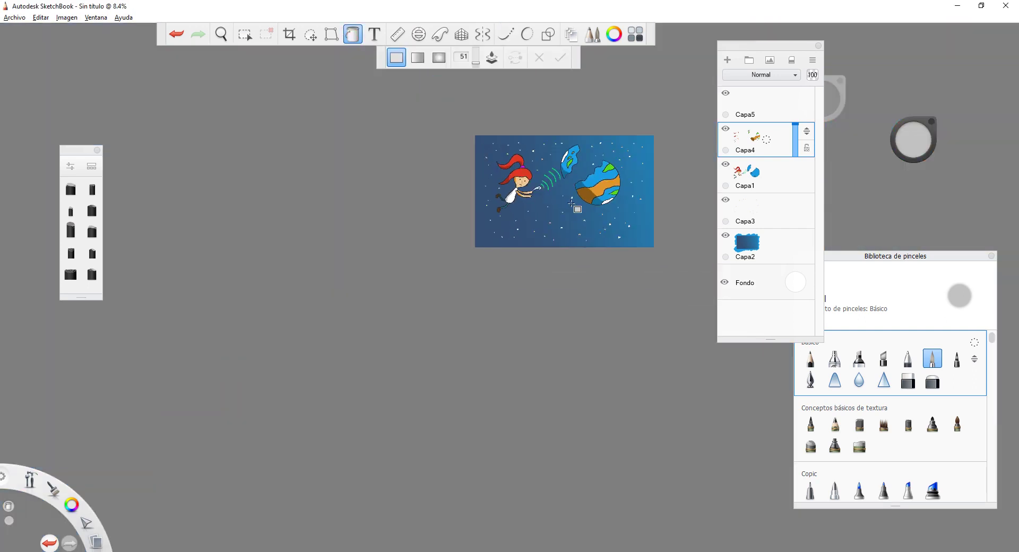
pyautogui.scroll(6, 616, 173)
pyautogui.scroll(-4, 613, 184)
pyautogui.scroll(4, 589, 125)
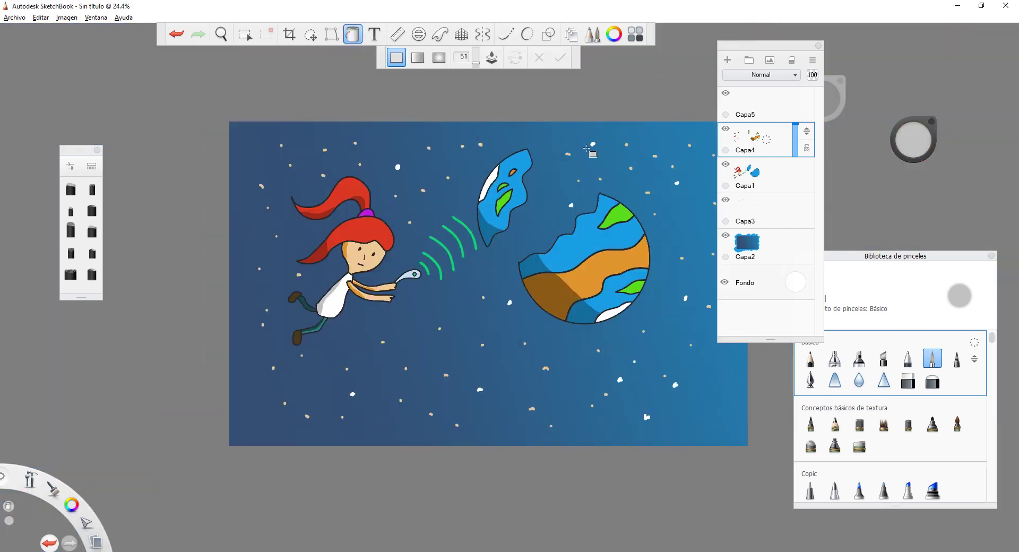
pyautogui.scroll(2, 575, 208)
pyautogui.scroll(-2, 584, 213)
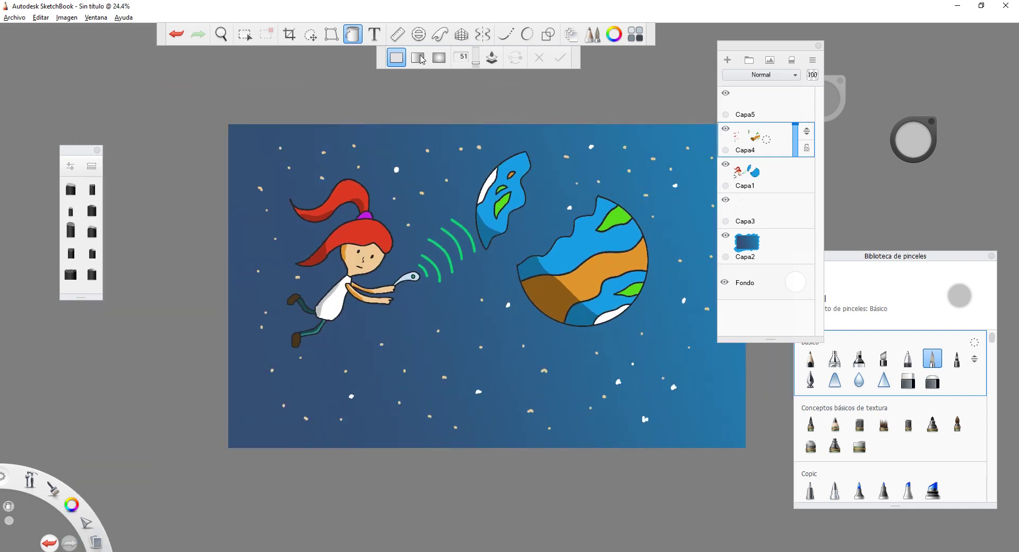
# Start a text layer and enter the title "La Arquitecta Espacial" in Comic Sans MS.
pyautogui.click(374, 34)
pyautogui.click(455, 247)
pyautogui.write('The S')
pyautogui.press('BackSpace')
pyautogui.write('Sp')
pyautogui.hotkey('ctrl', 'a')
pyautogui.write('La A')
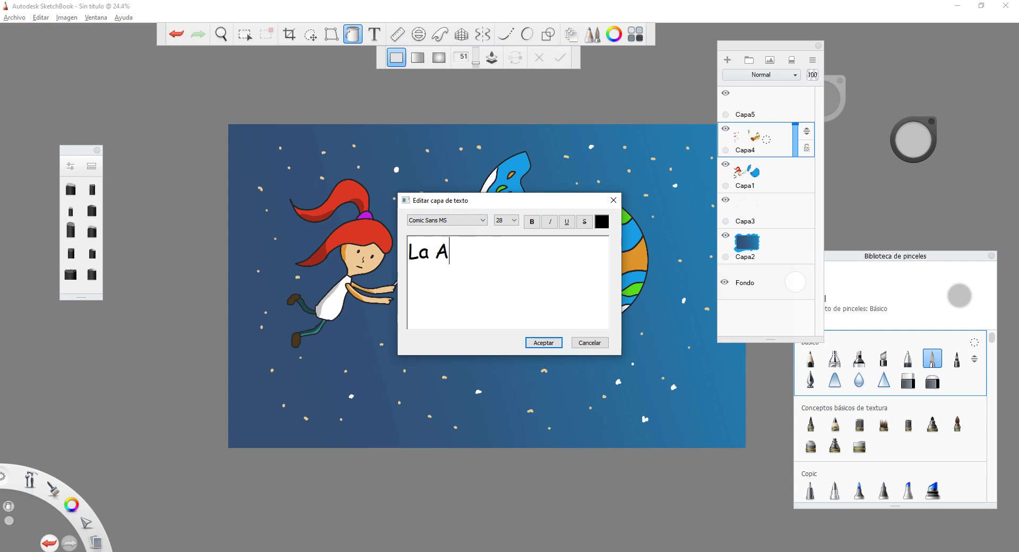
pyautogui.write('rquitecta Espacial')
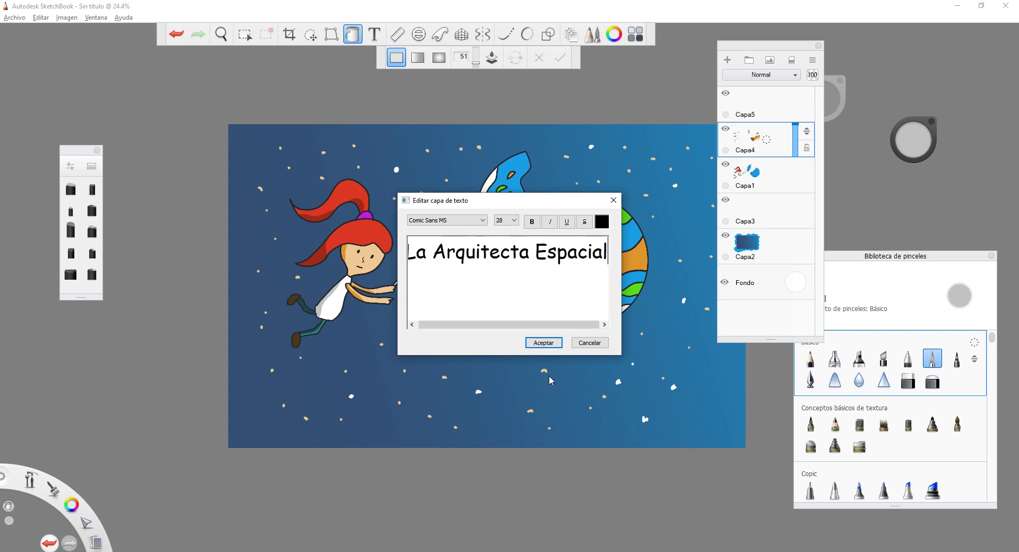
# Set the whole title's text colour to cyan and accept the text layer.
pyautogui.hotkey('ctrl', 'a')
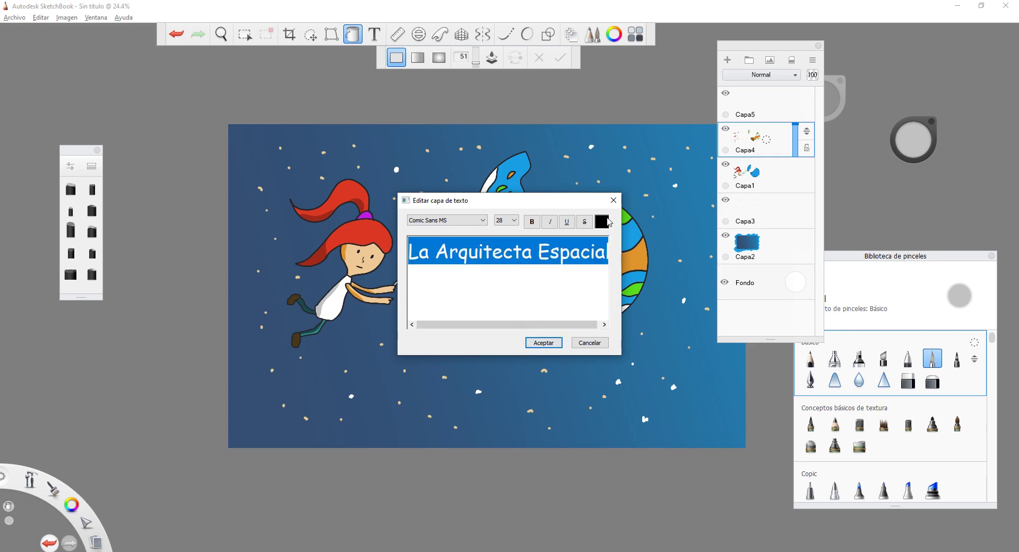
pyautogui.click(607, 221)
pyautogui.click(468, 255)
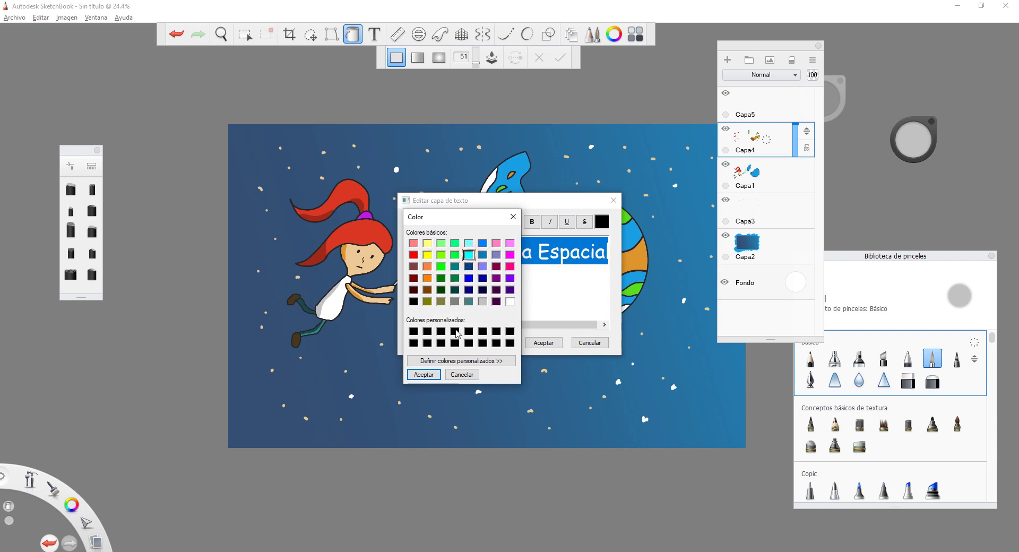
pyautogui.click(423, 374)
pyautogui.click(543, 342)
# Enlarge the title and place it below the girl and the planet, near the middle of the canvas width.
pyautogui.moveTo(509, 351); pyautogui.dragTo(742, 358)
pyautogui.moveTo(564, 342); pyautogui.dragTo(551, 437)
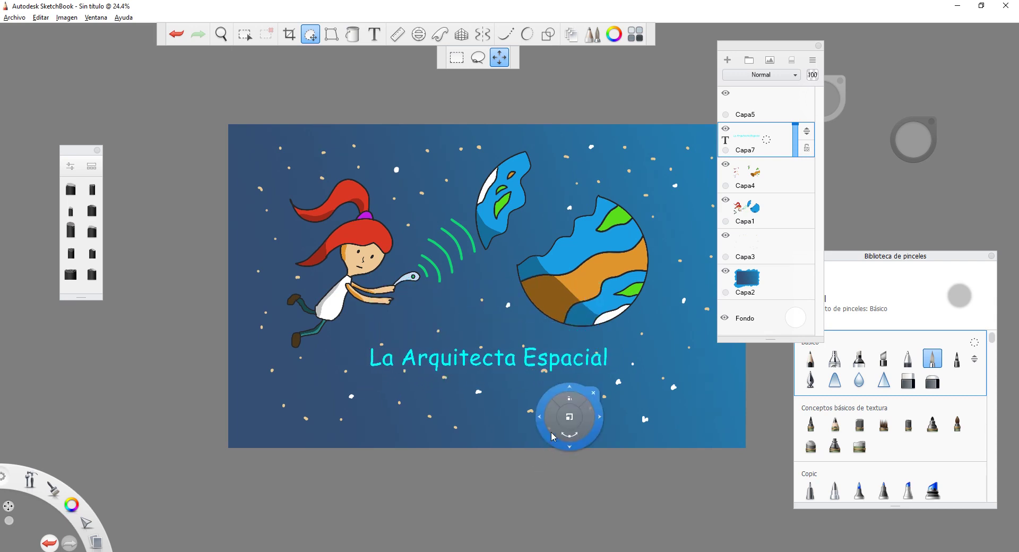
pyautogui.click(592, 393)
# Make the topmost layer, Capa5, the active layer.
pyautogui.scroll(-3, 555, 255)
pyautogui.scroll(4, 556, 256)
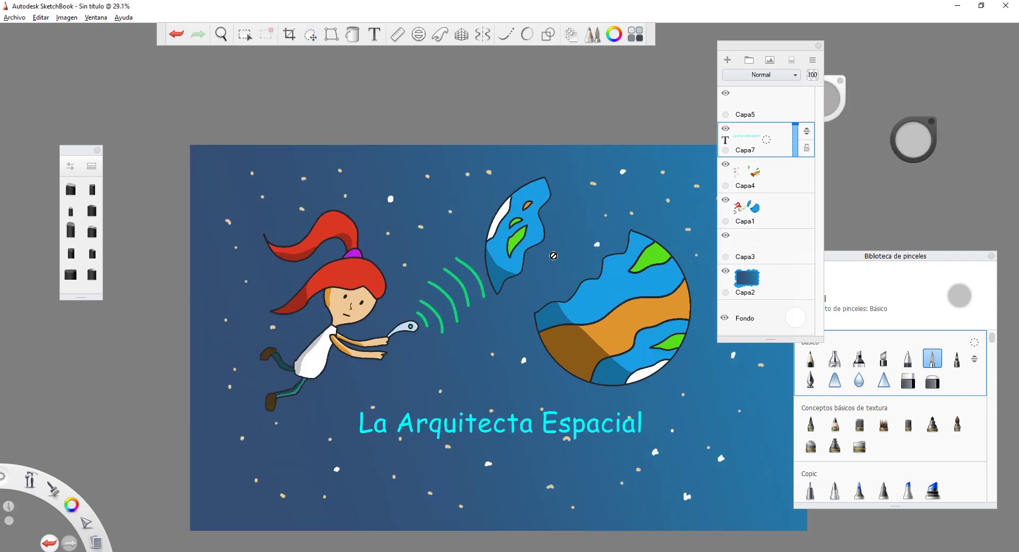
pyautogui.scroll(-3, 553, 256)
pyautogui.click(764, 177)
pyautogui.click(764, 106)
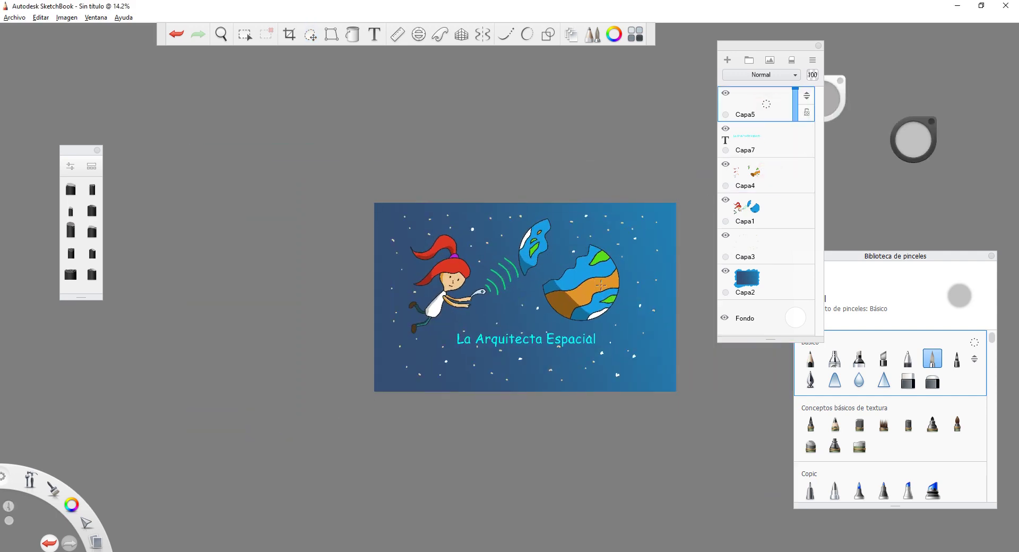
pyautogui.scroll(5, 553, 258)
pyautogui.scroll(-2, 553, 258)
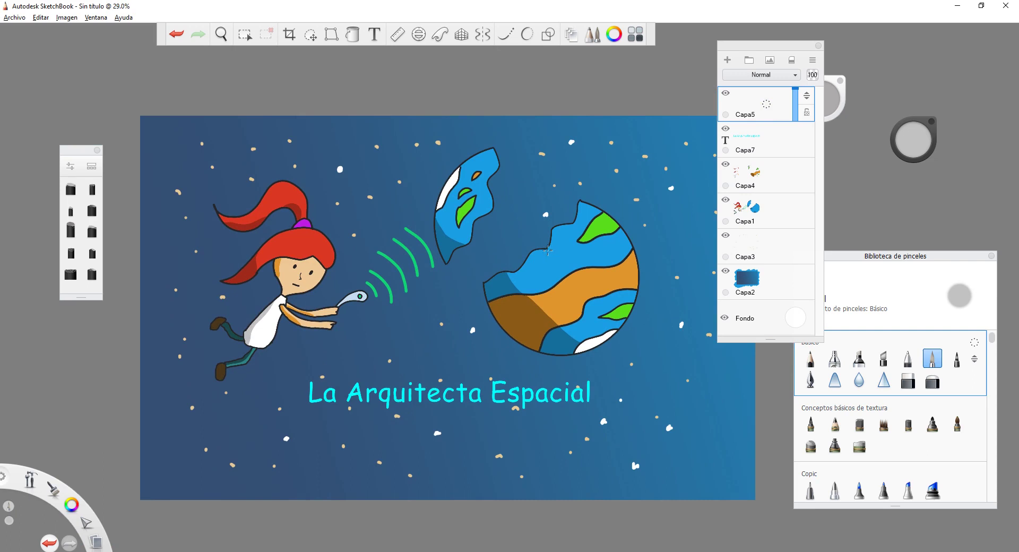